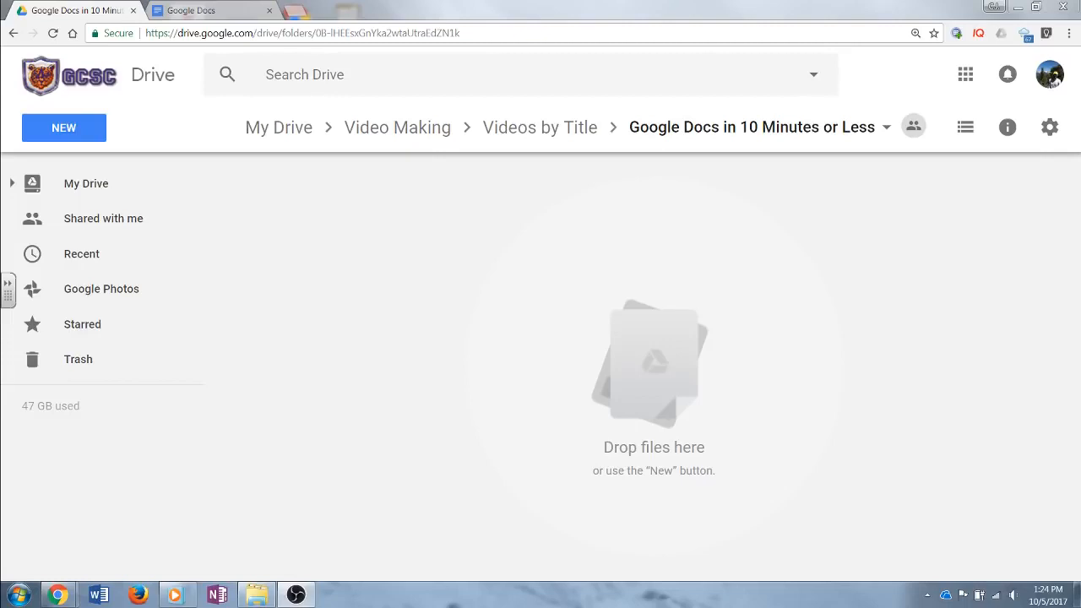
# Look over the templates and recent documents on the Google Docs home page and return to the Drive folder.
pyautogui.click(181, 8)
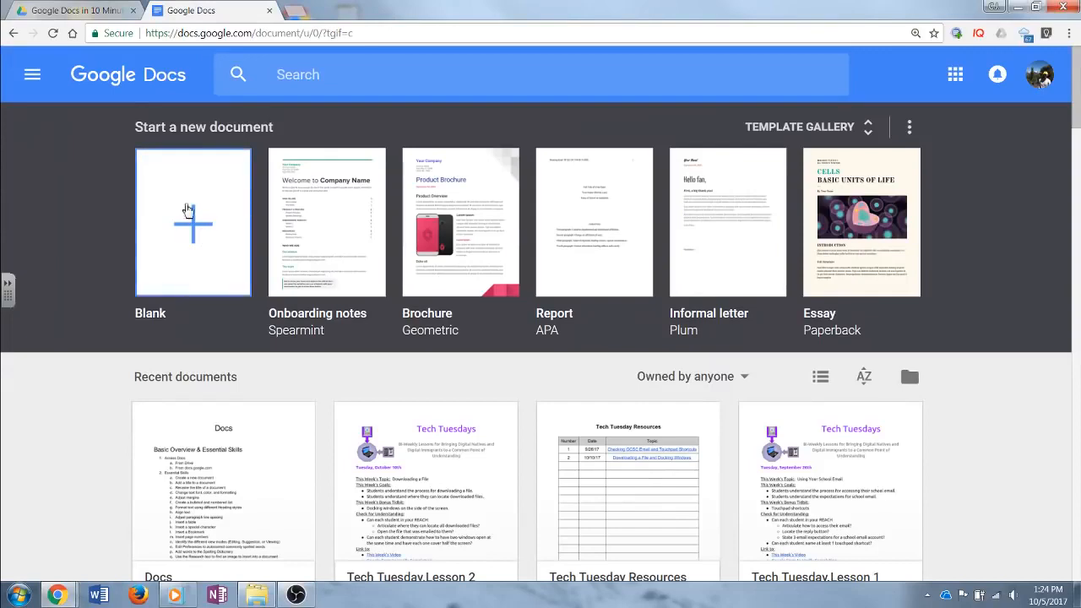
pyautogui.scroll(-3, 751, 452)
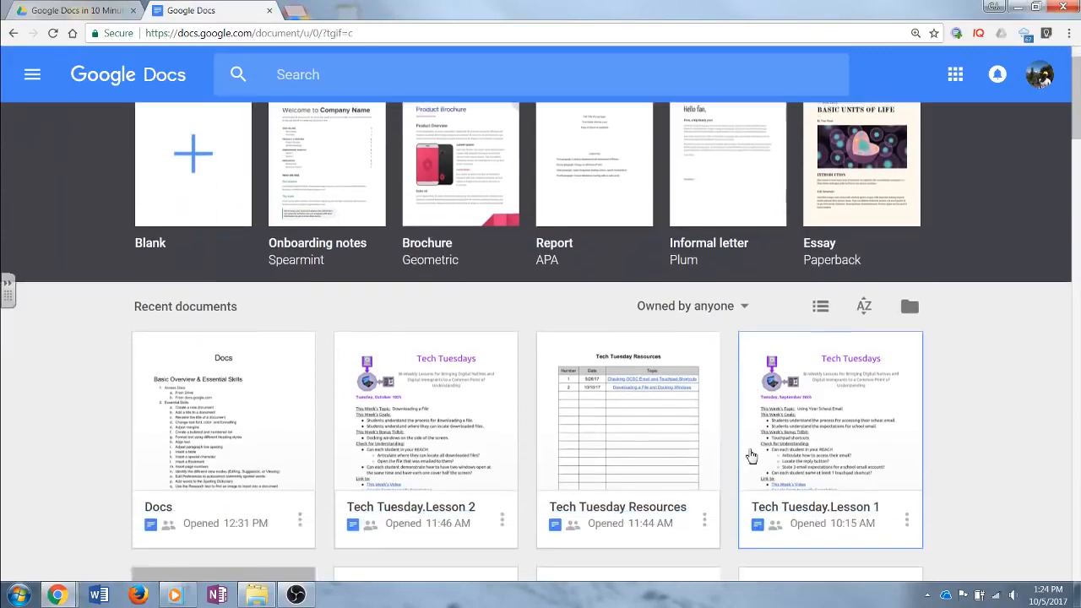
pyautogui.scroll(3, 751, 451)
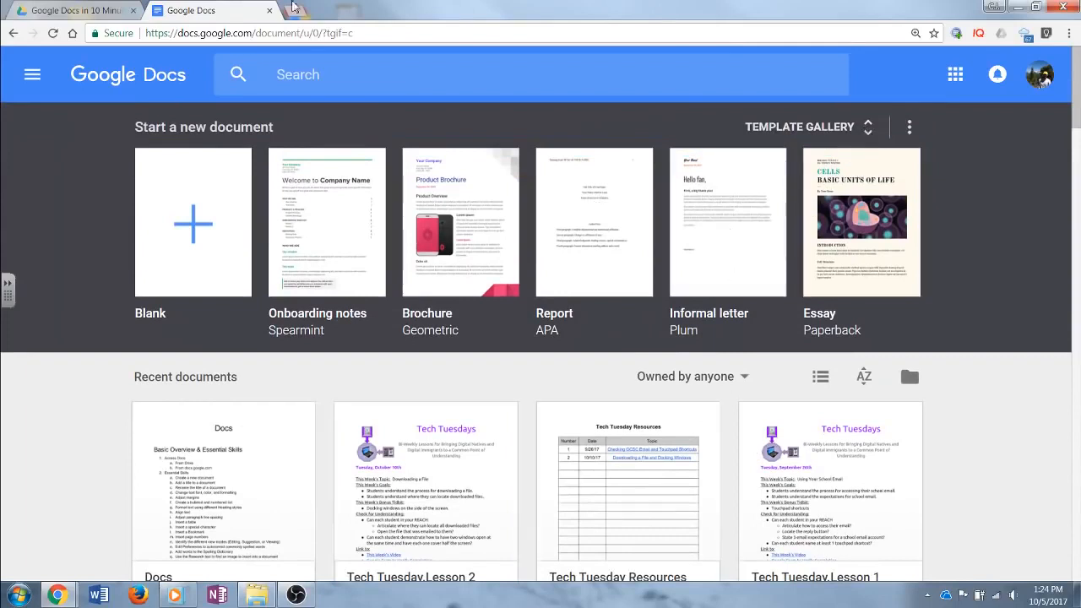
pyautogui.click(69, 10)
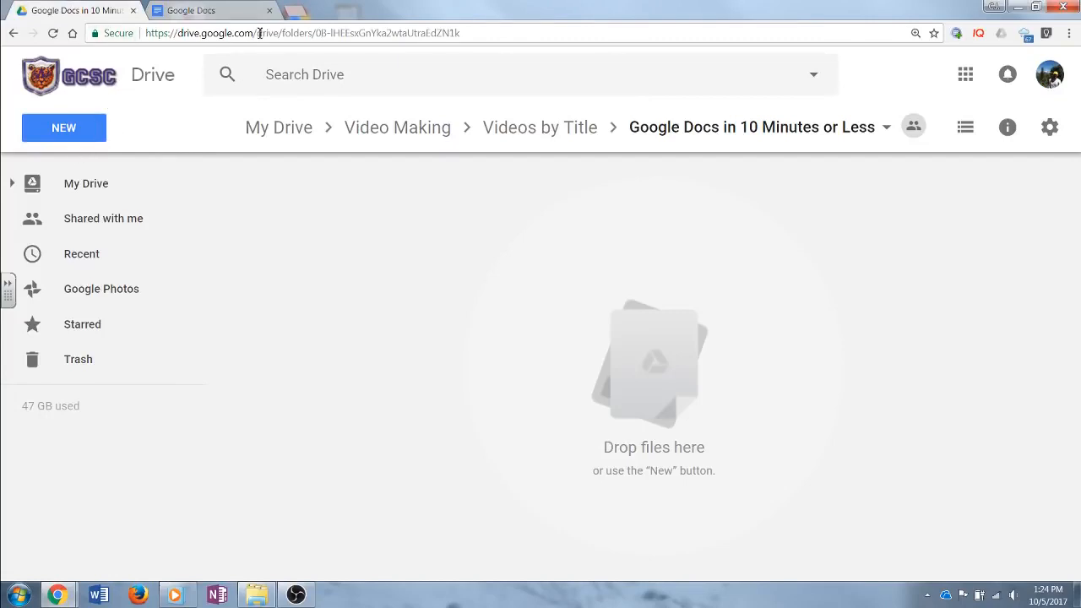
# Create a blank Google Docs document in the shared "Google Docs in 10 Minutes or Less" folder, accepting the folder's sharing permissions.
pyautogui.click(102, 136)
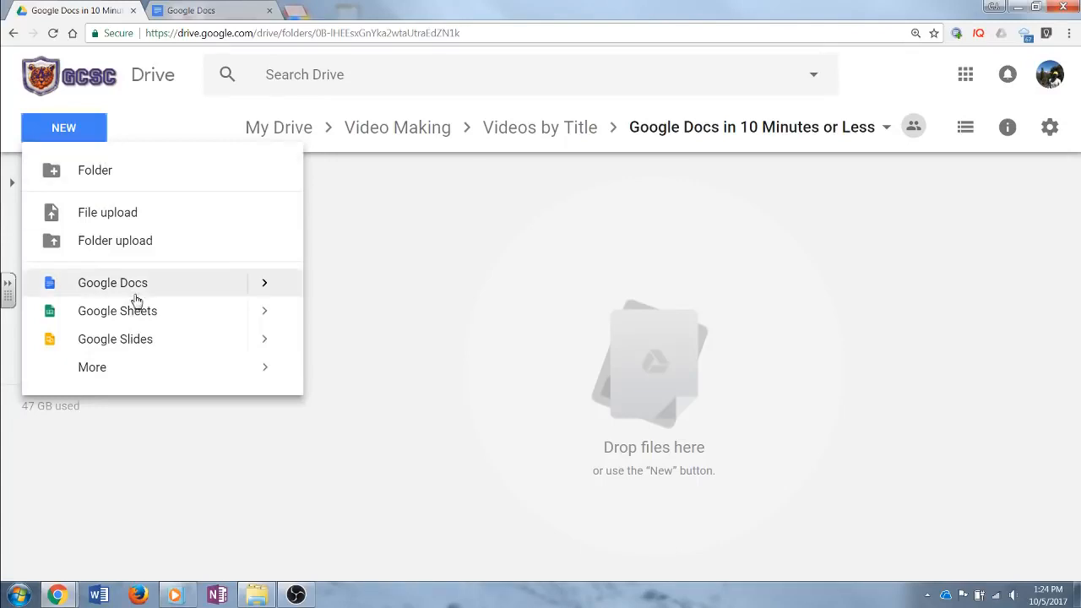
pyautogui.moveTo(263, 291)
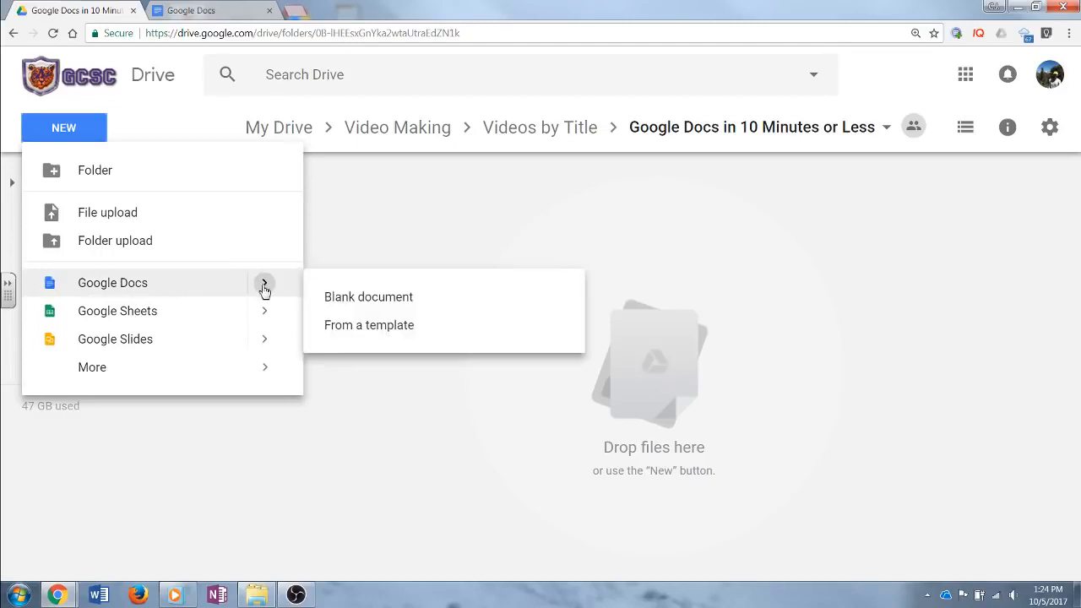
pyautogui.click(363, 299)
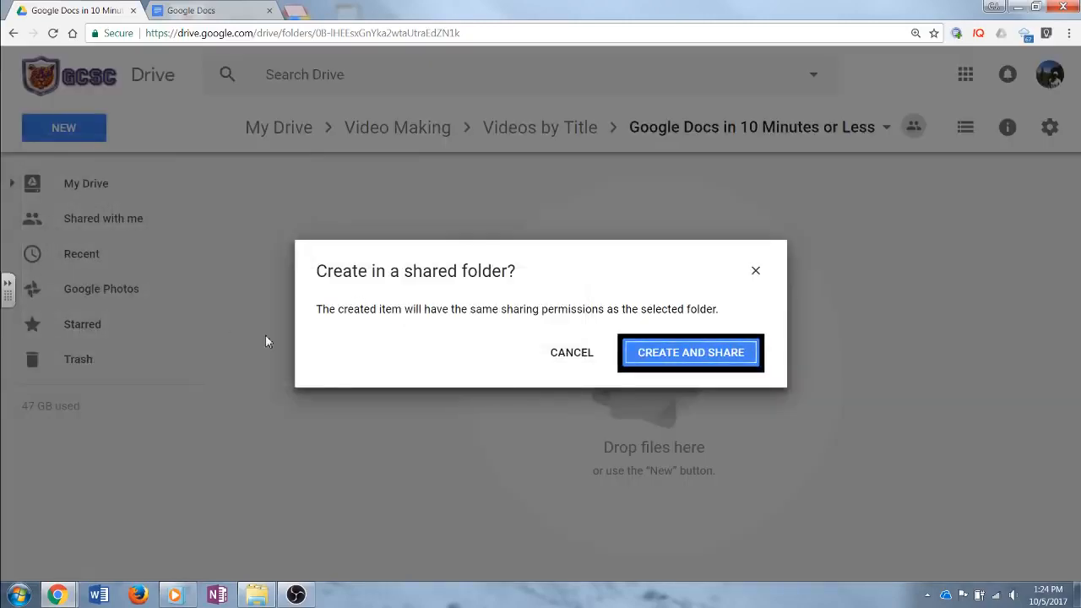
pyautogui.click(655, 353)
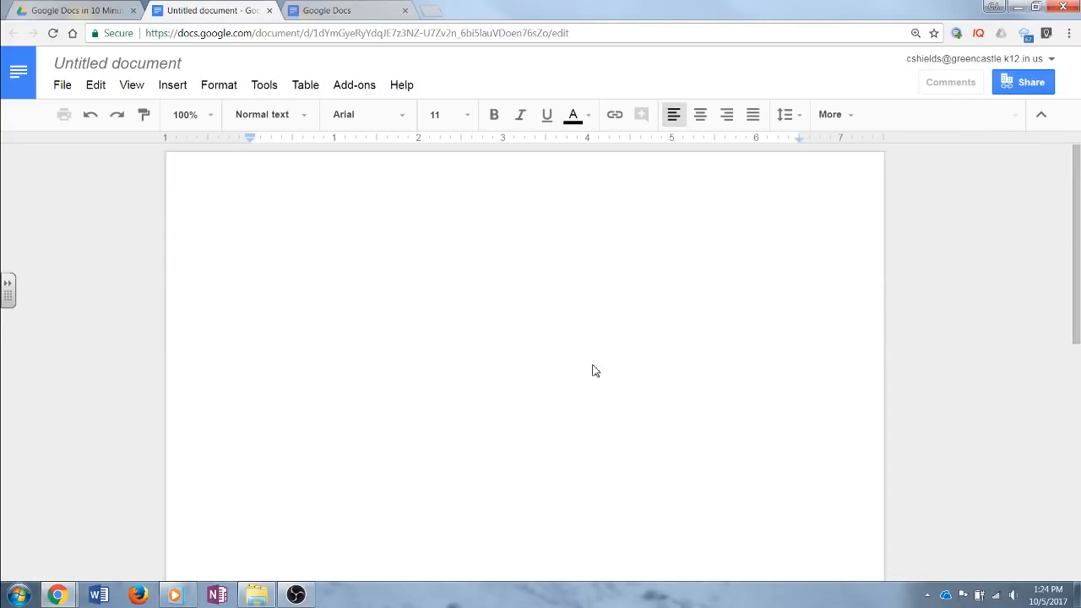
# Name the untitled document "Title" and enter "Once I start typing" as its first line of body text.
pyautogui.click(160, 62)
pyautogui.write('To')
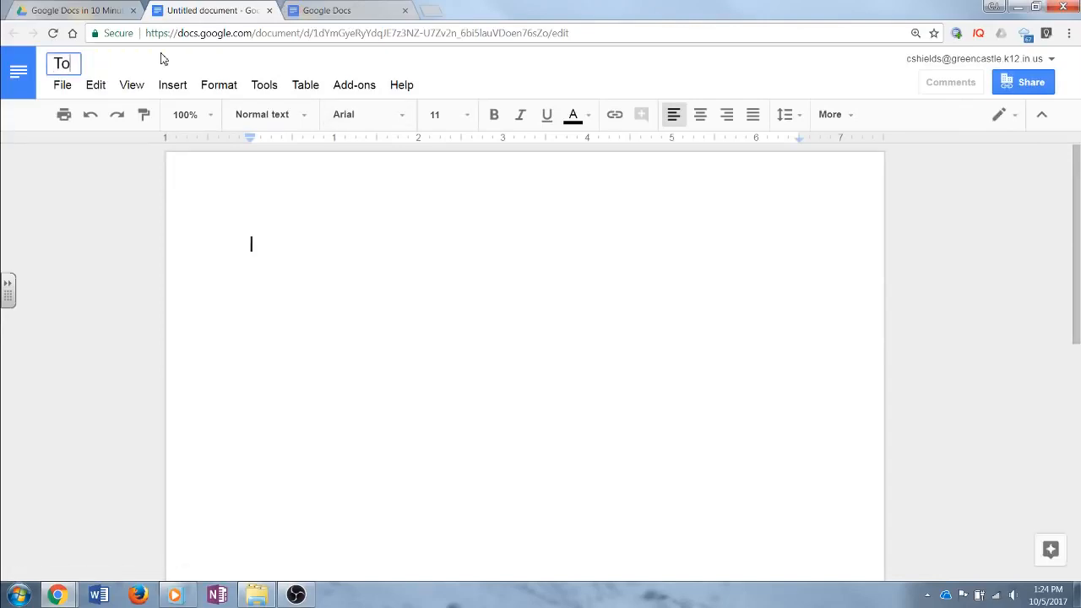
pyautogui.press('BackSpace')
pyautogui.write('itle')
pyautogui.press('Return')
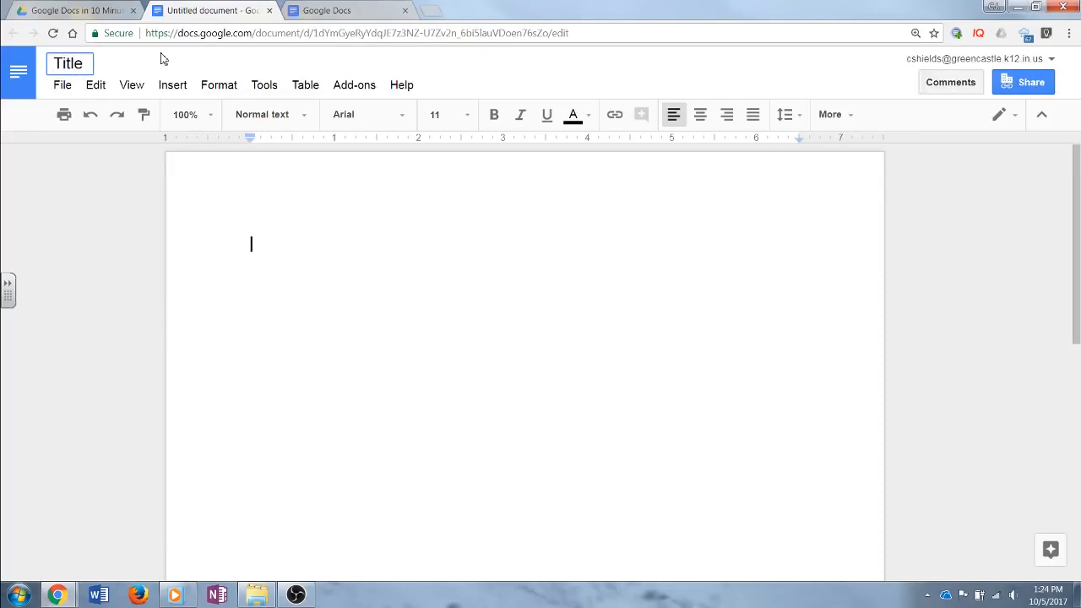
pyautogui.click(299, 255)
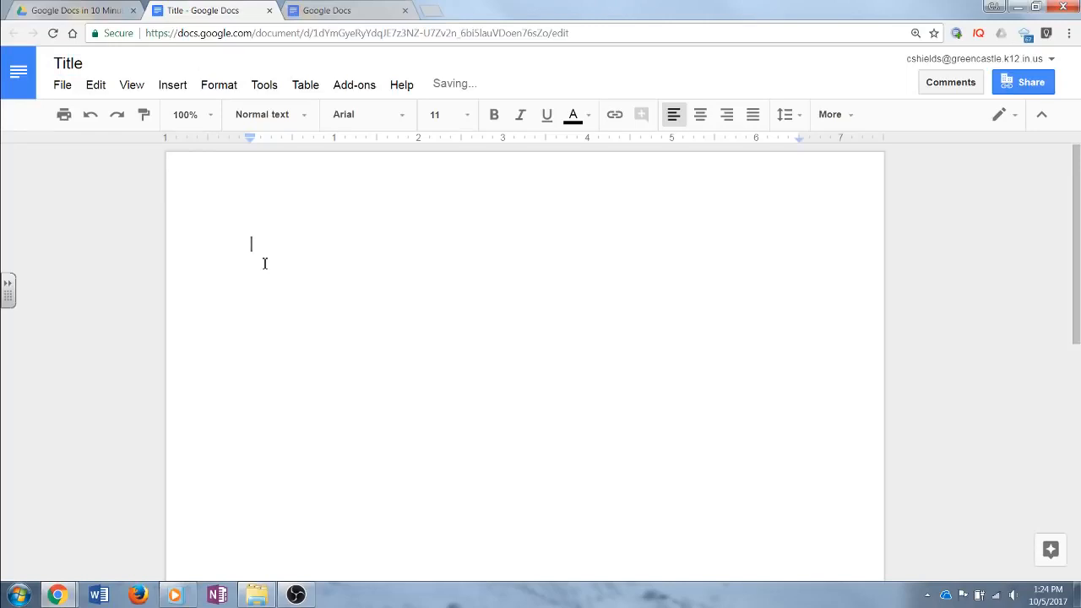
pyautogui.write('Once I start typing')
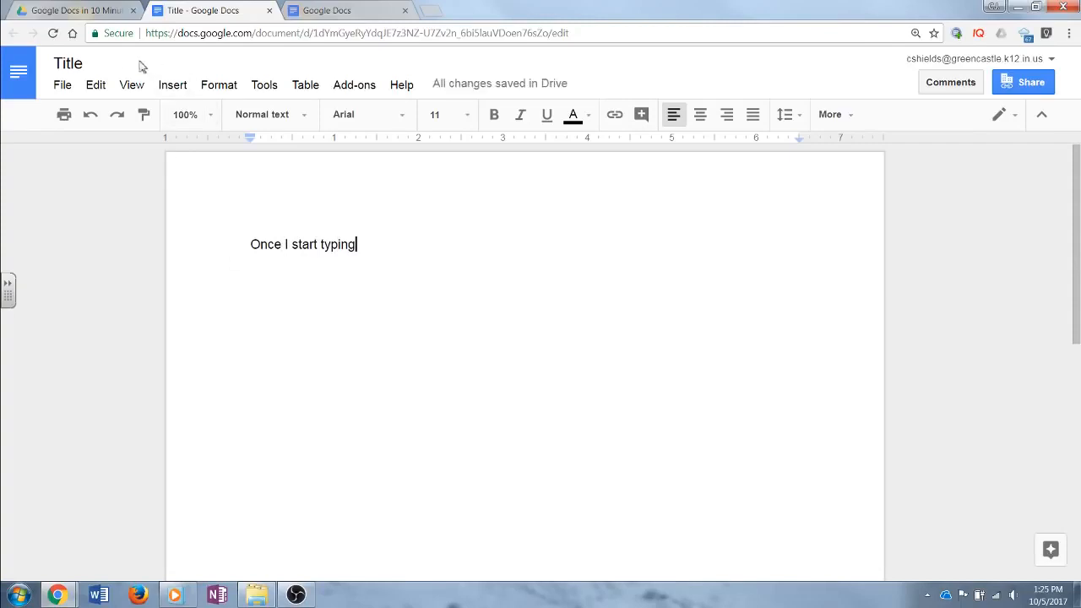
# Rename the document as "Title.New" and return to the document body.
pyautogui.click(94, 62)
pyautogui.write('.New')
pyautogui.click(366, 307)
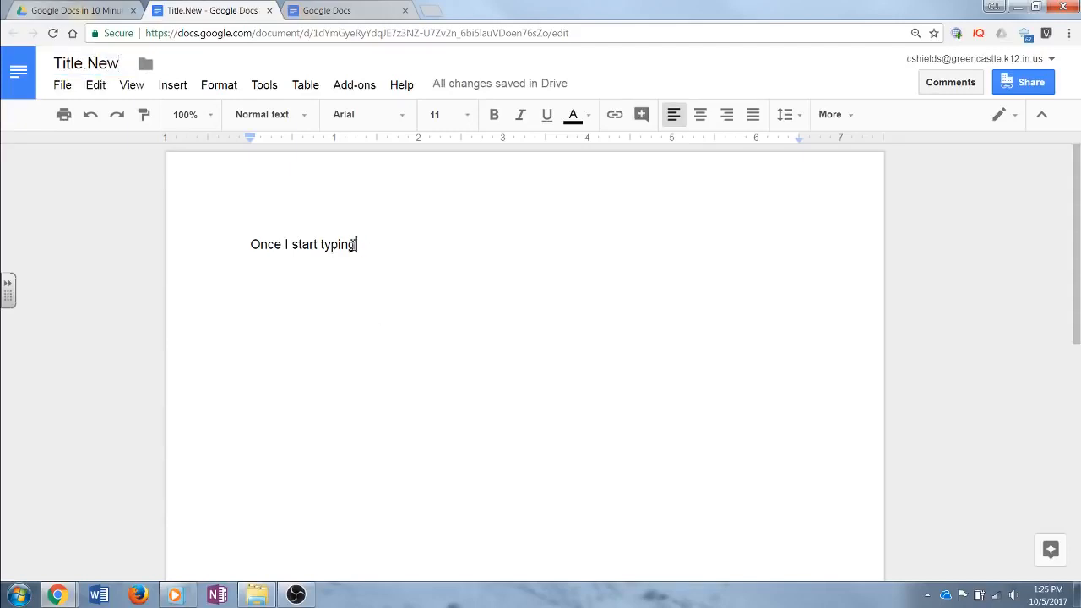
# Format the line "Once I start typing" in the Comic Sans font at size 14.
pyautogui.moveTo(251, 245); pyautogui.dragTo(368, 246)
pyautogui.click(404, 115)
pyautogui.click(411, 149)
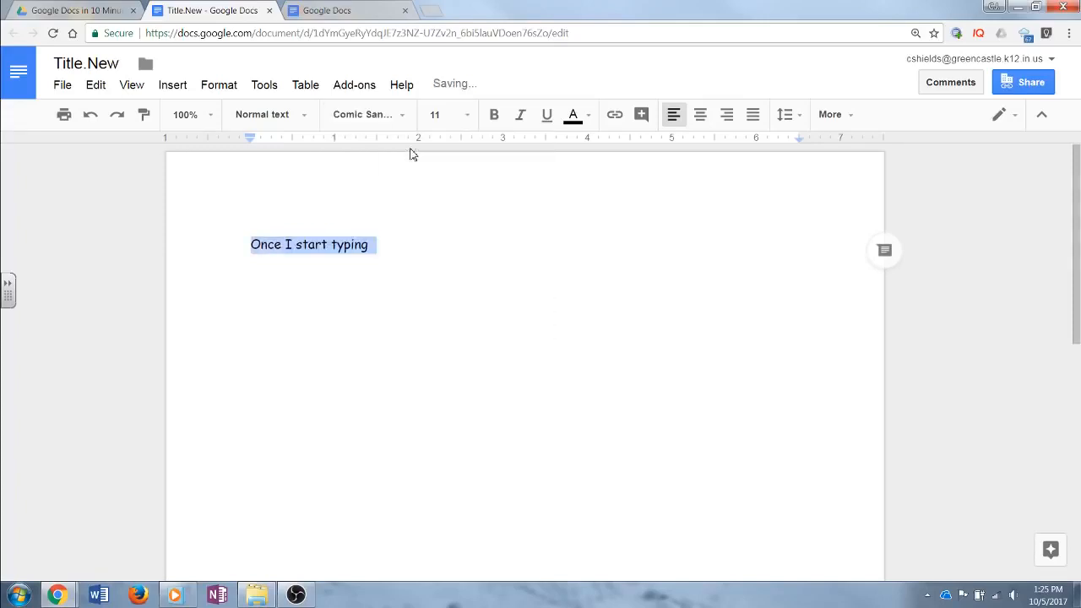
pyautogui.click(466, 115)
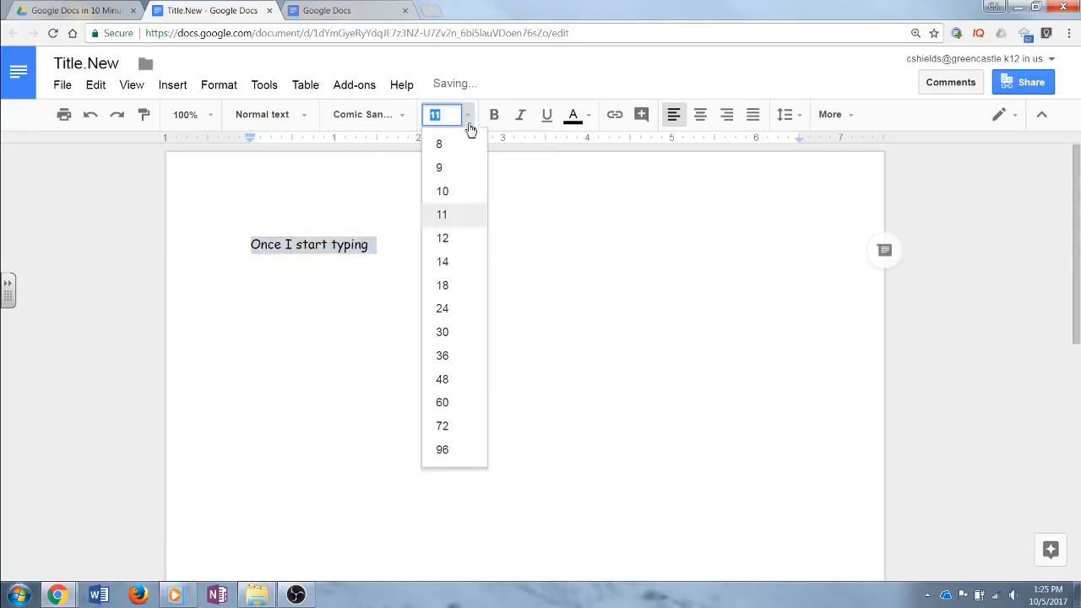
pyautogui.click(453, 267)
pyautogui.click(428, 250)
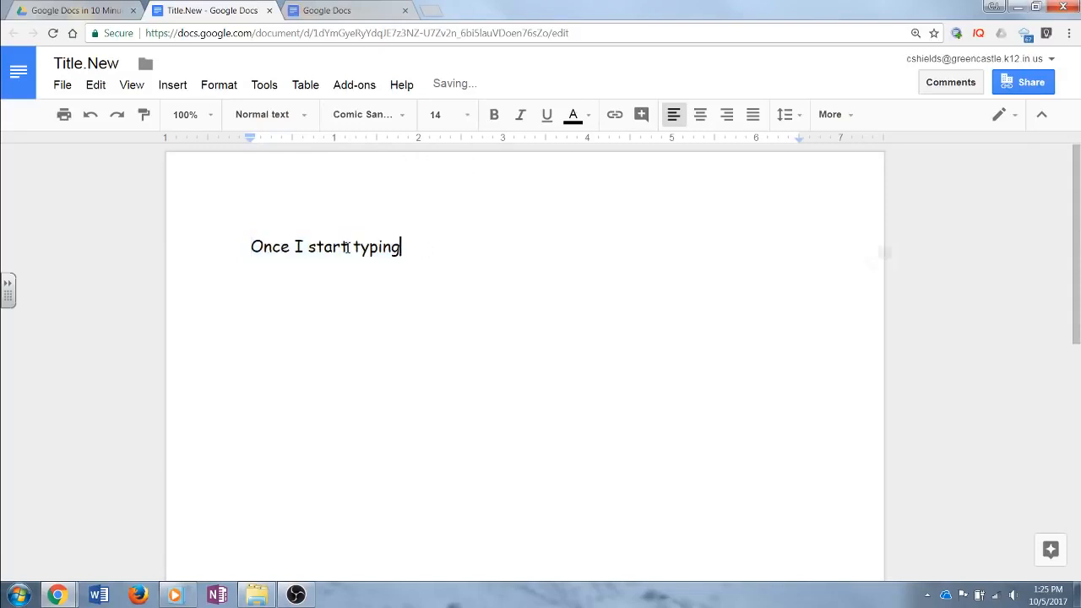
# Make the word "typing" bold and colour the word "Once" purple.
pyautogui.moveTo(353, 248); pyautogui.dragTo(404, 248)
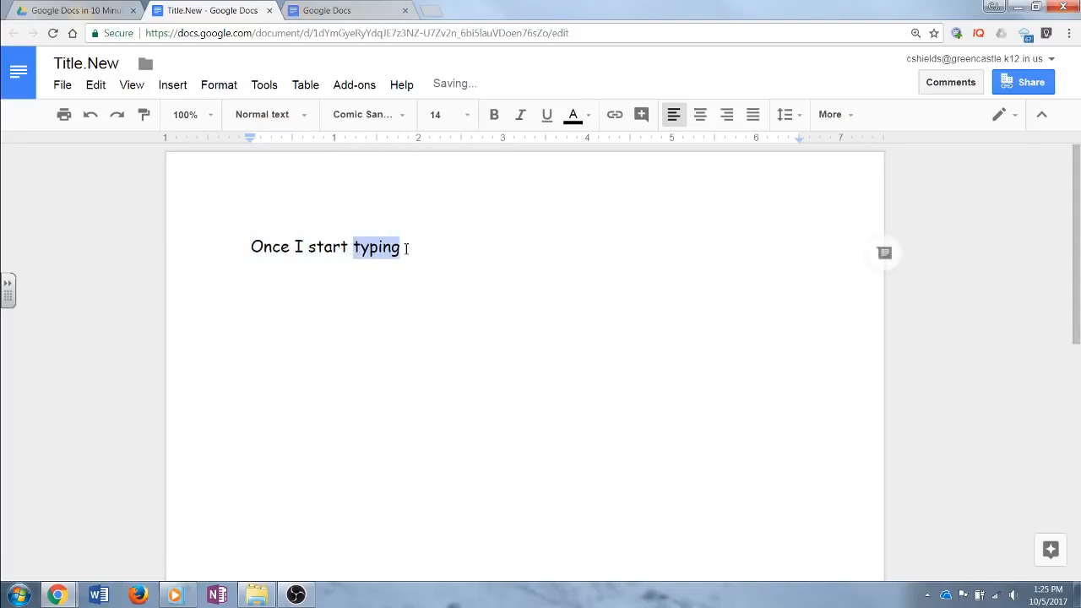
pyautogui.click(496, 115)
pyautogui.doubleClick(290, 246)
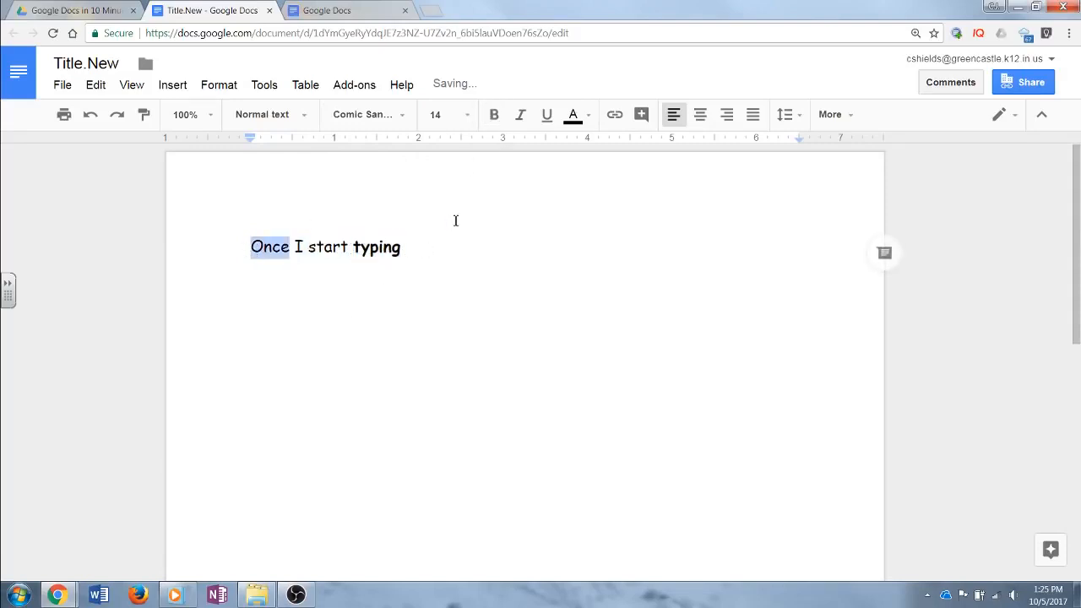
pyautogui.click(589, 118)
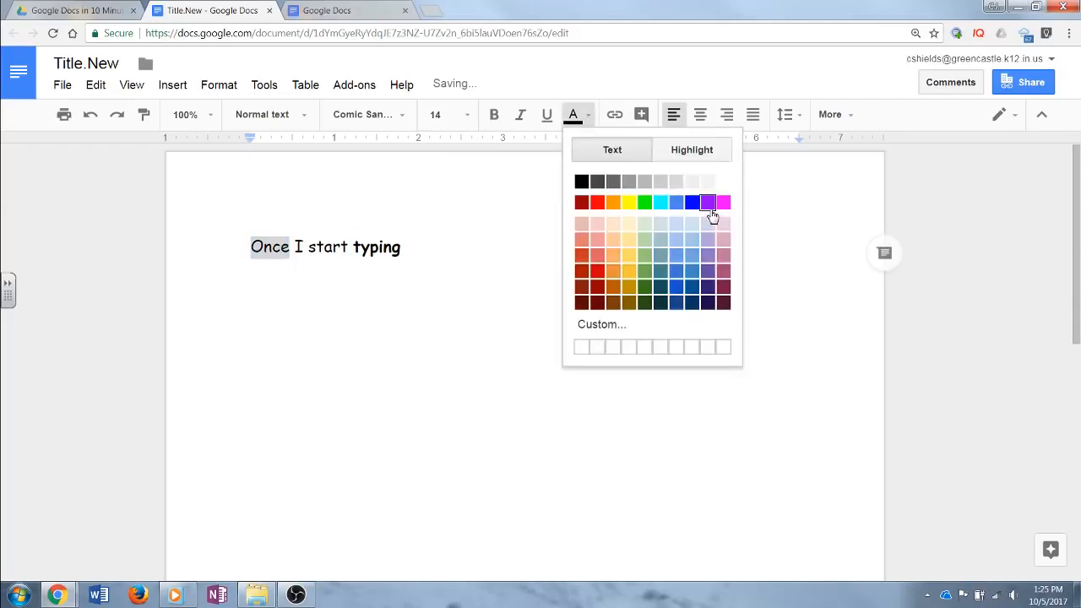
pyautogui.click(709, 204)
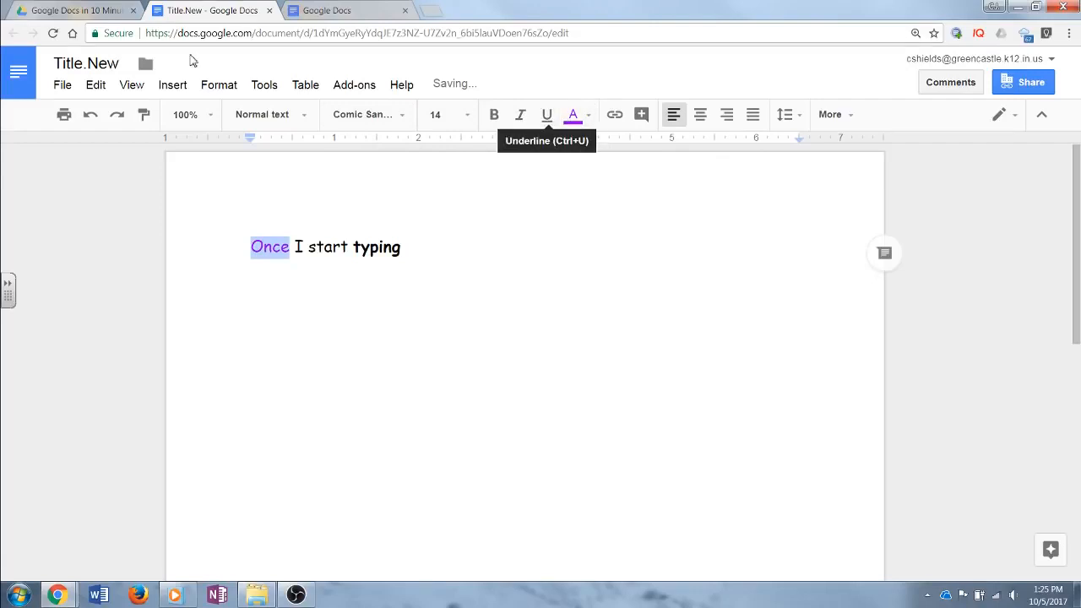
# Indent the "Once I start typing" paragraph by about 0.25 inch from the left margin.
pyautogui.click(302, 237)
pyautogui.click(251, 246)
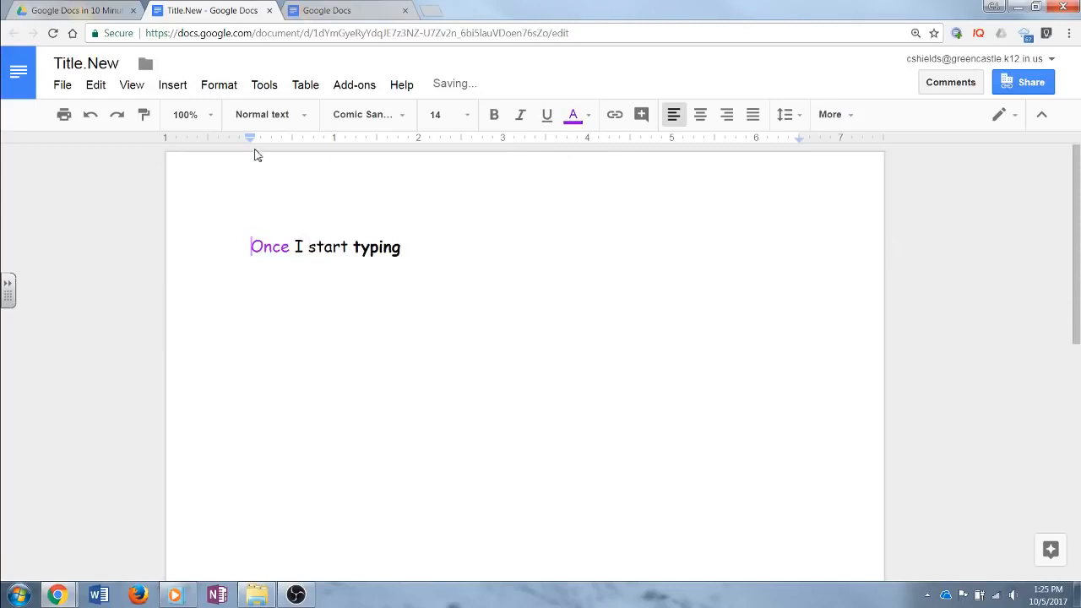
pyautogui.moveTo(251, 136); pyautogui.dragTo(273, 139)
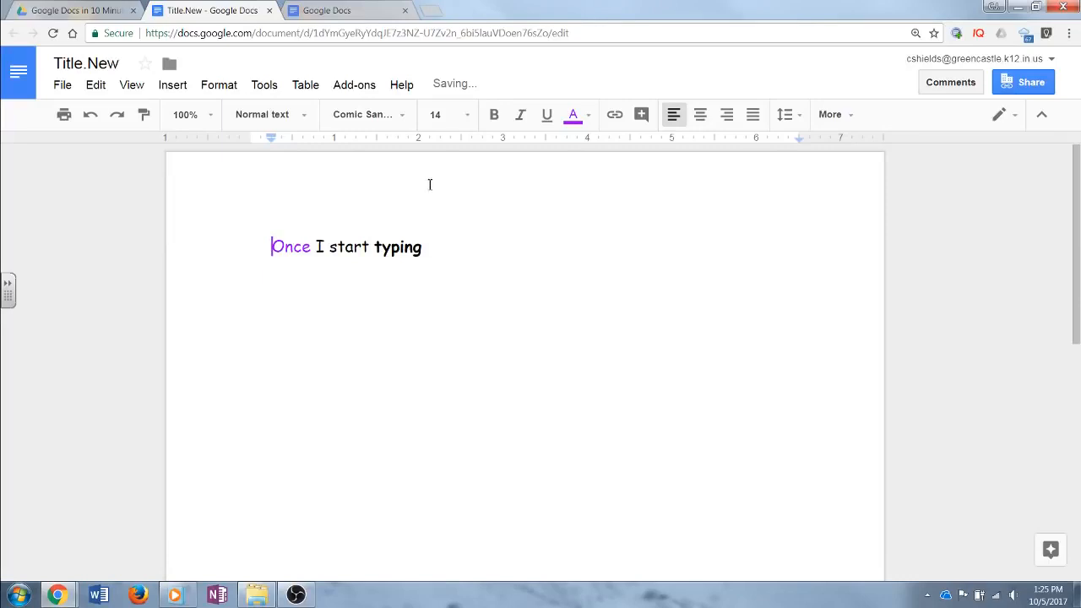
# Below the first line and a blank line, add three separate lines reading "Item A", "Item B" and "Item C".
pyautogui.click(462, 246)
pyautogui.press('Return')
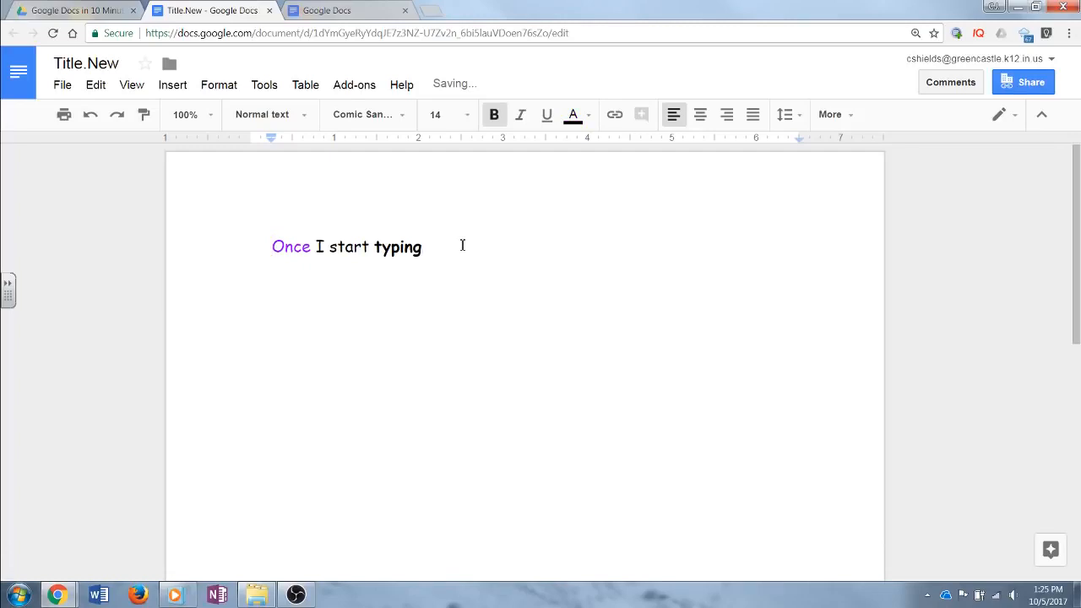
pyautogui.write('Li')
pyautogui.press('BackSpace')
pyautogui.press('BackSpace')
pyautogui.write('Item A')
pyautogui.press('Return')
pyautogui.write('Item B')
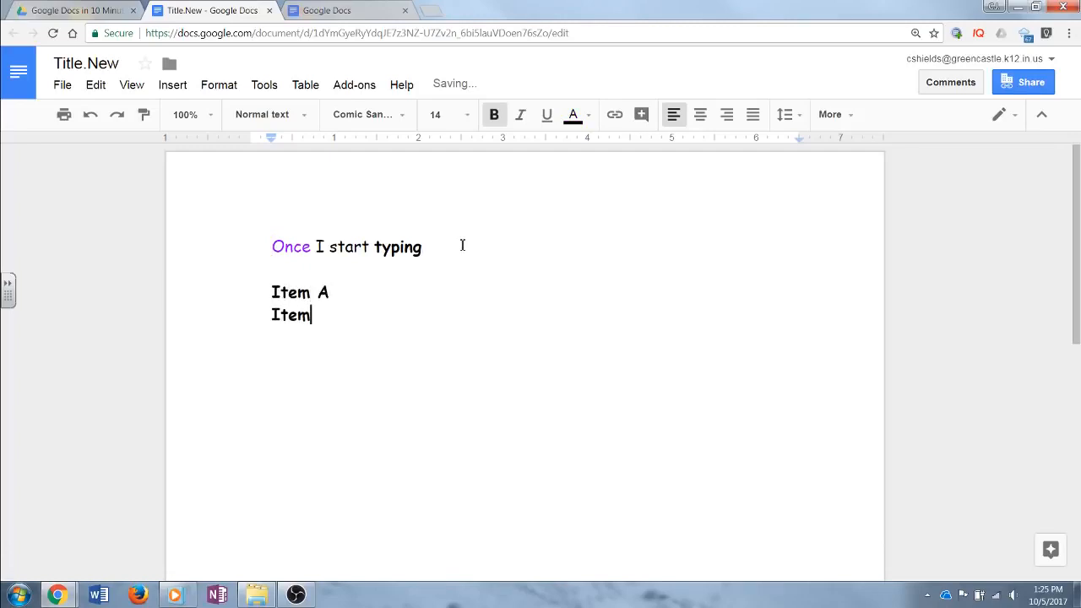
pyautogui.press('Return')
pyautogui.write('Item C')
pyautogui.press('Return')
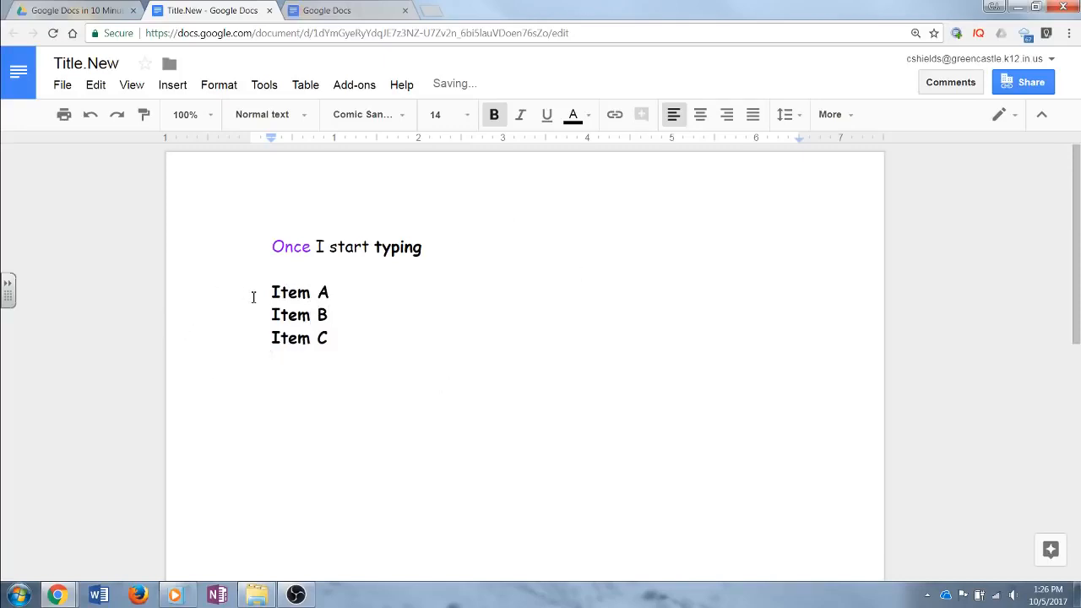
# Format the Item A, Item B and Item C lines as a numbered list, briefly trying a bulleted list as well.
pyautogui.moveTo(269, 292); pyautogui.dragTo(342, 338)
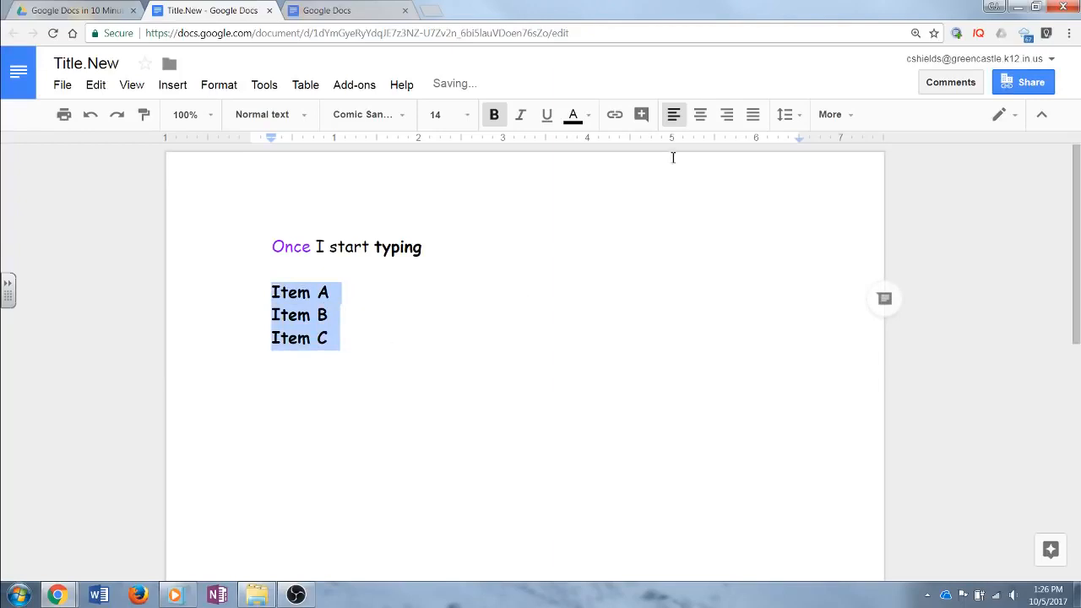
pyautogui.click(849, 116)
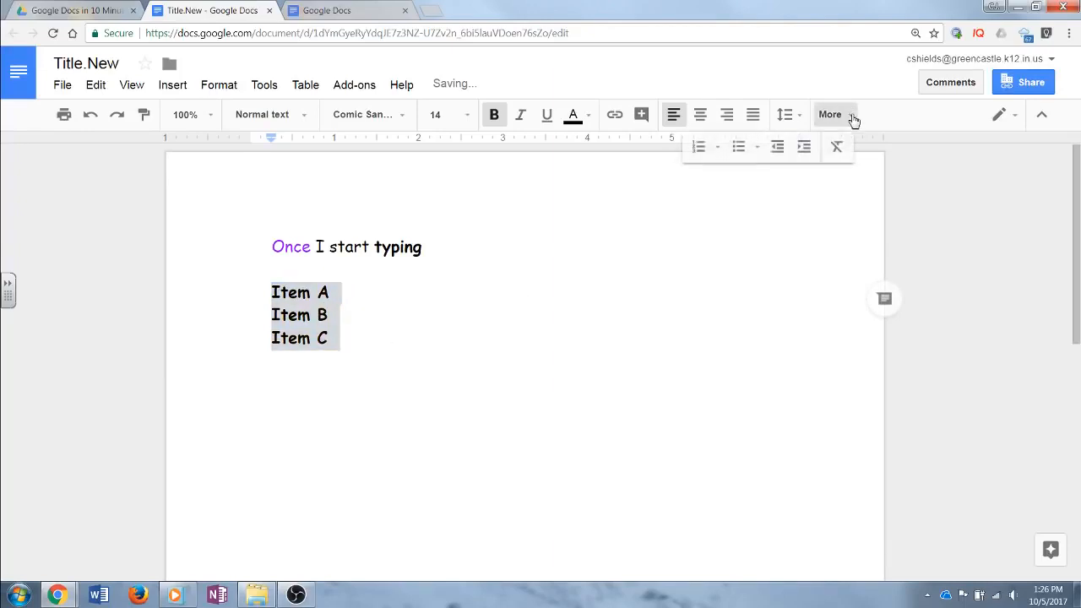
pyautogui.click(698, 148)
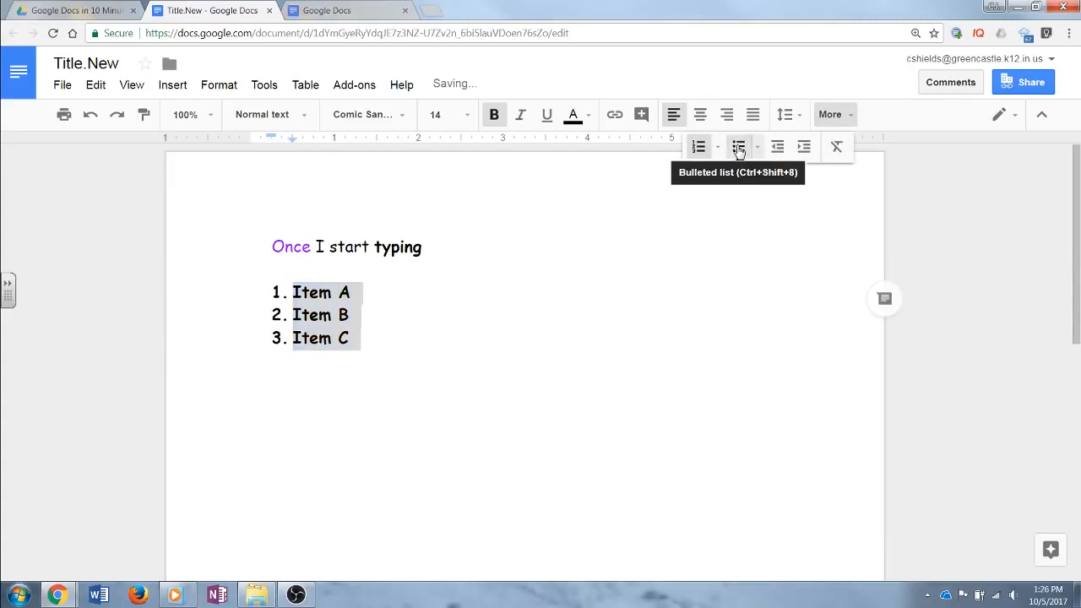
pyautogui.click(737, 147)
pyautogui.click(699, 148)
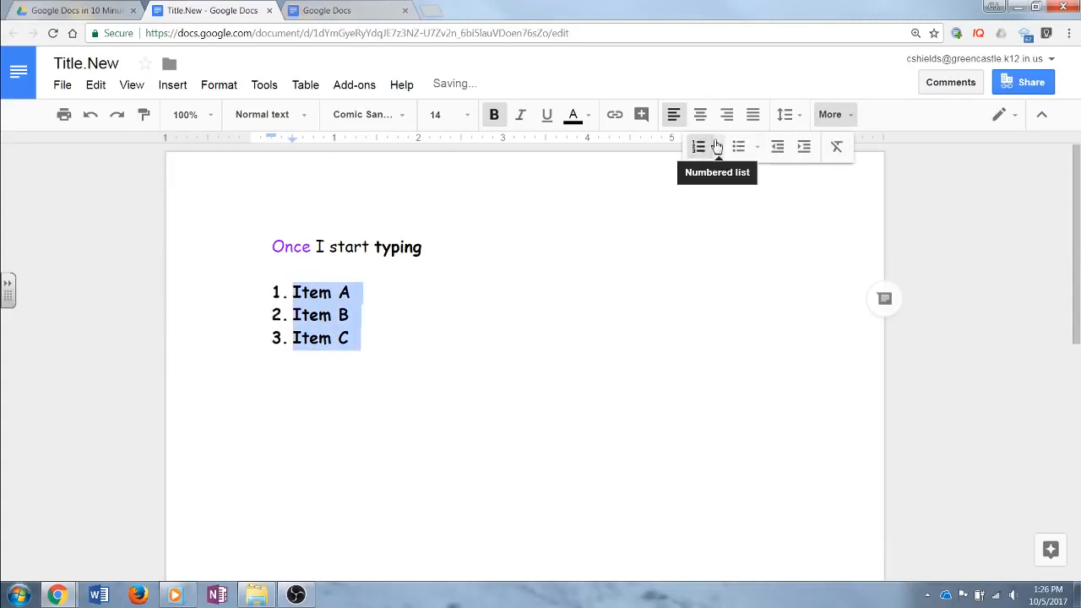
pyautogui.click(390, 326)
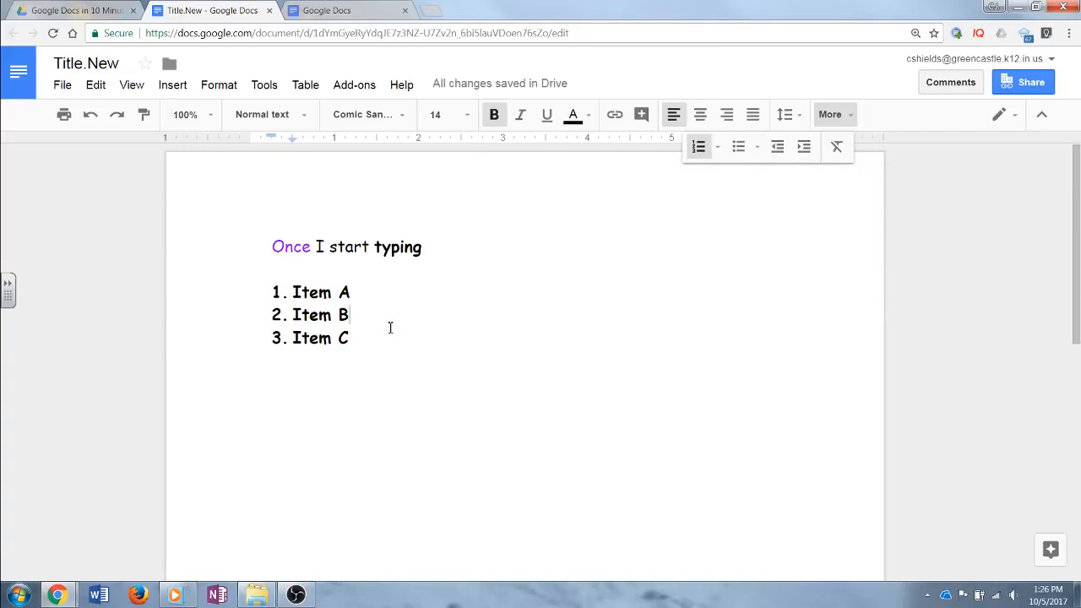
# End the numbered list after Item C with an empty unnumbered line.
pyautogui.click(373, 340)
pyautogui.press('Return')
pyautogui.press('Return')
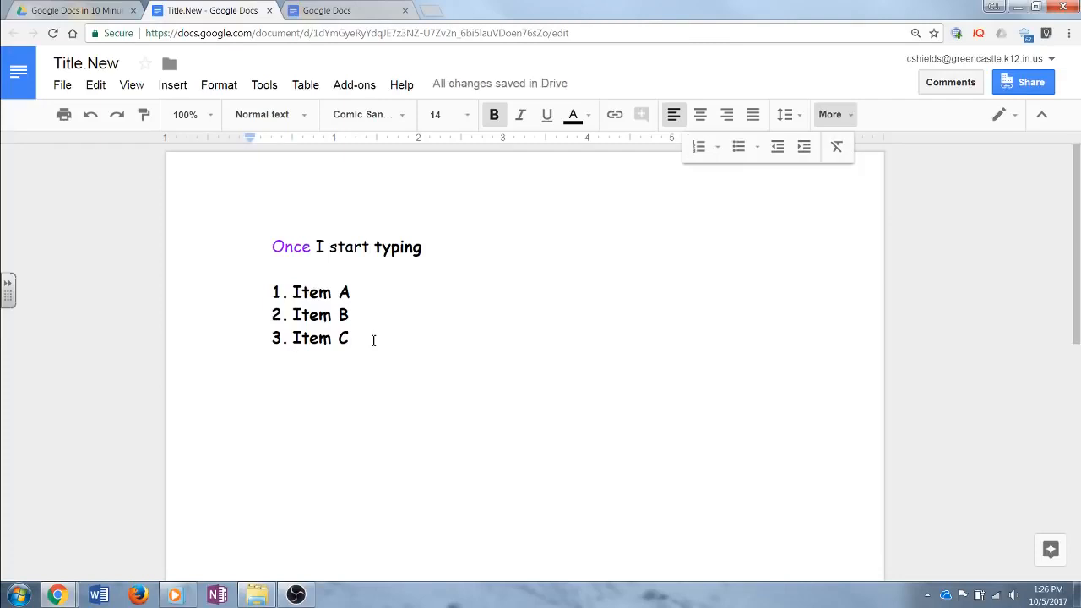
# Insert a "Heading" line and a "Sub-Heading" line above "Once I start typing", with a blank line after each.
pyautogui.click(271, 247)
pyautogui.press('Return')
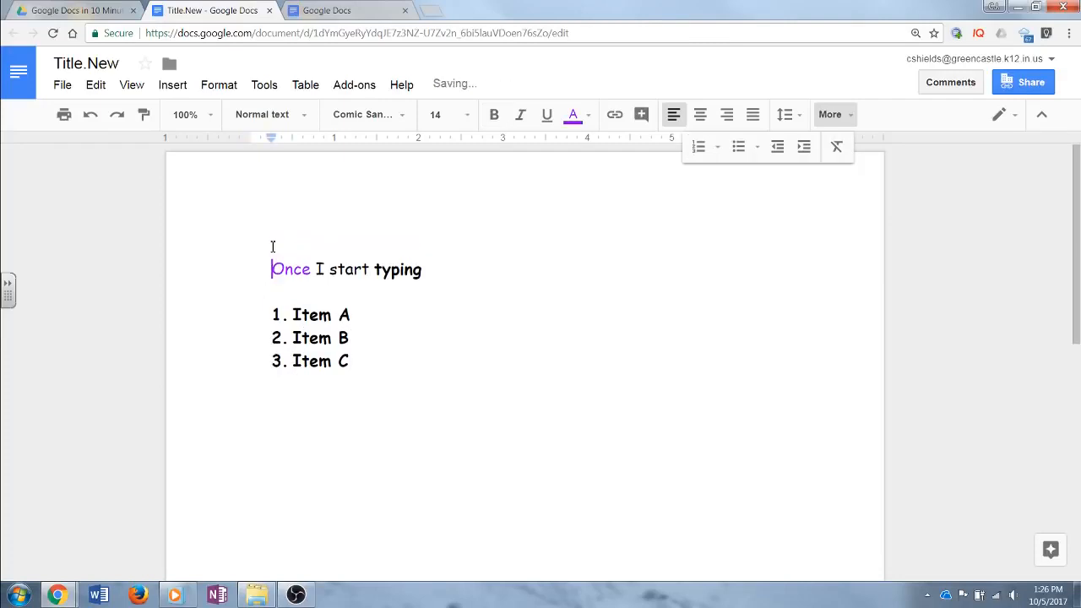
pyautogui.press('Up')
pyautogui.write('Heading')
pyautogui.press('Return')
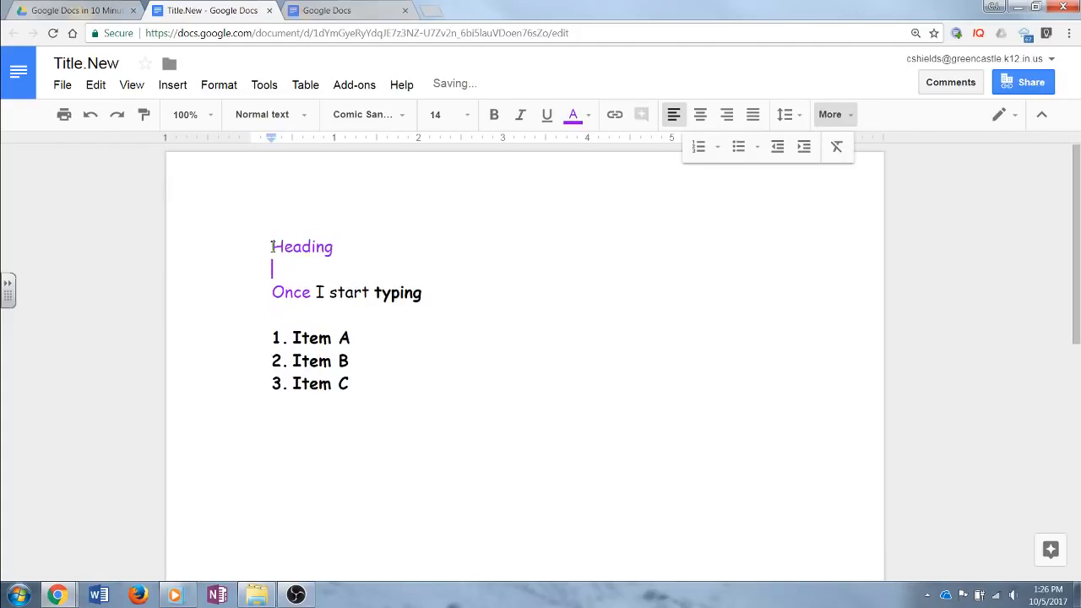
pyautogui.press('Return')
pyautogui.write('Sub')
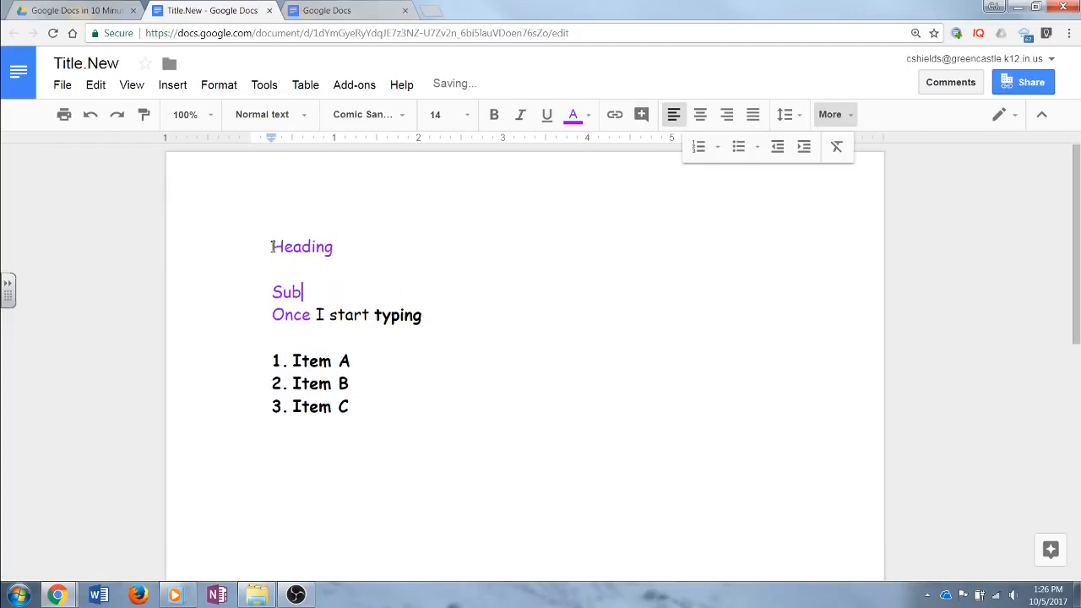
pyautogui.write('-Heading')
pyautogui.press('Return')
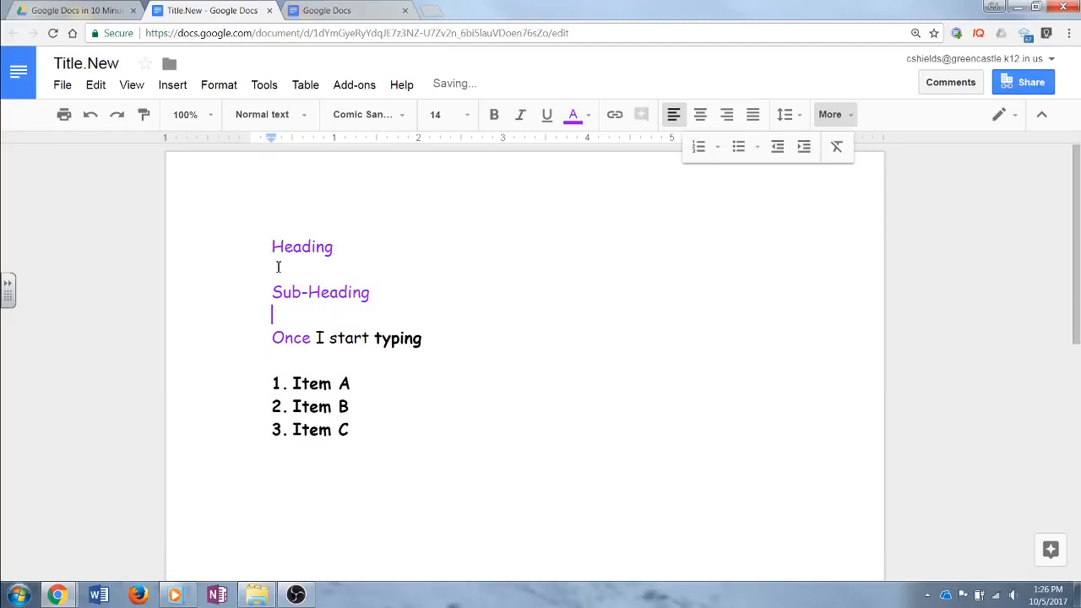
# Apply the Title style to the Heading line and replace its text with "Title".
pyautogui.moveTo(344, 248); pyautogui.dragTo(260, 248)
pyautogui.click(307, 119)
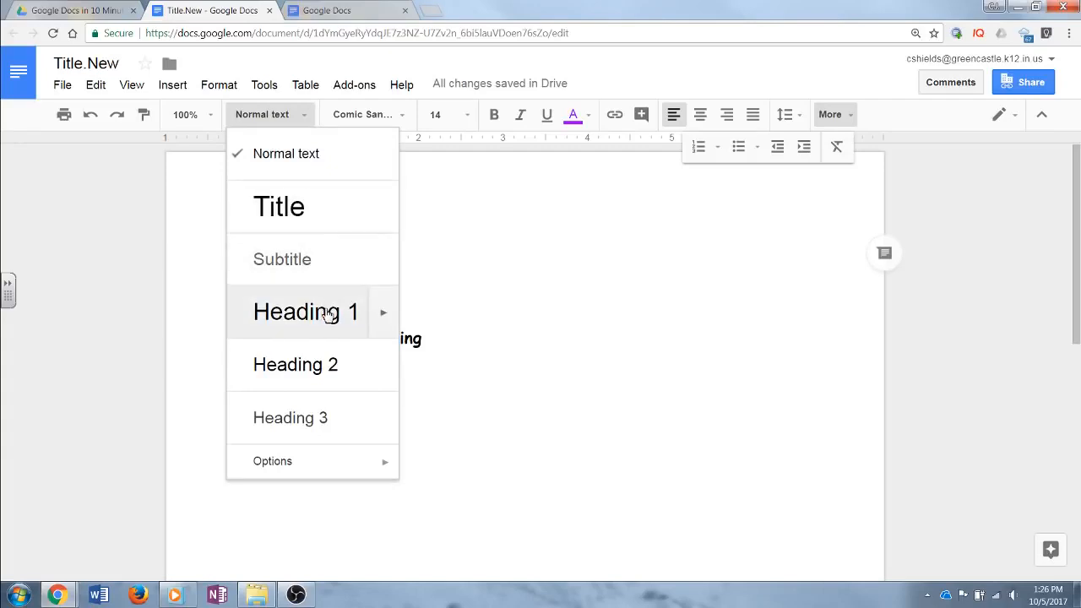
pyautogui.click(295, 210)
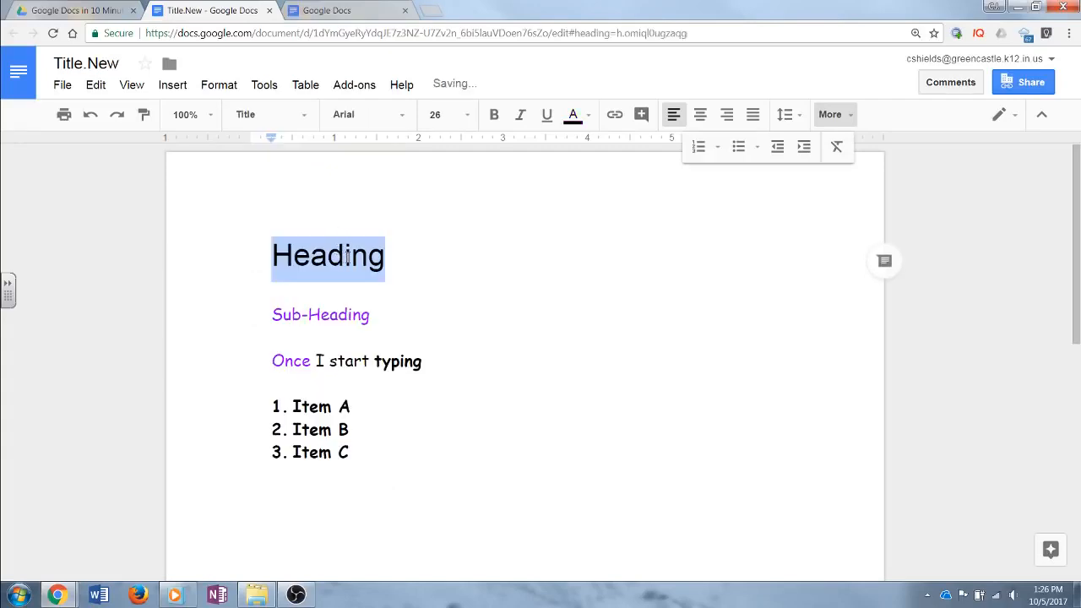
pyautogui.write('Title')
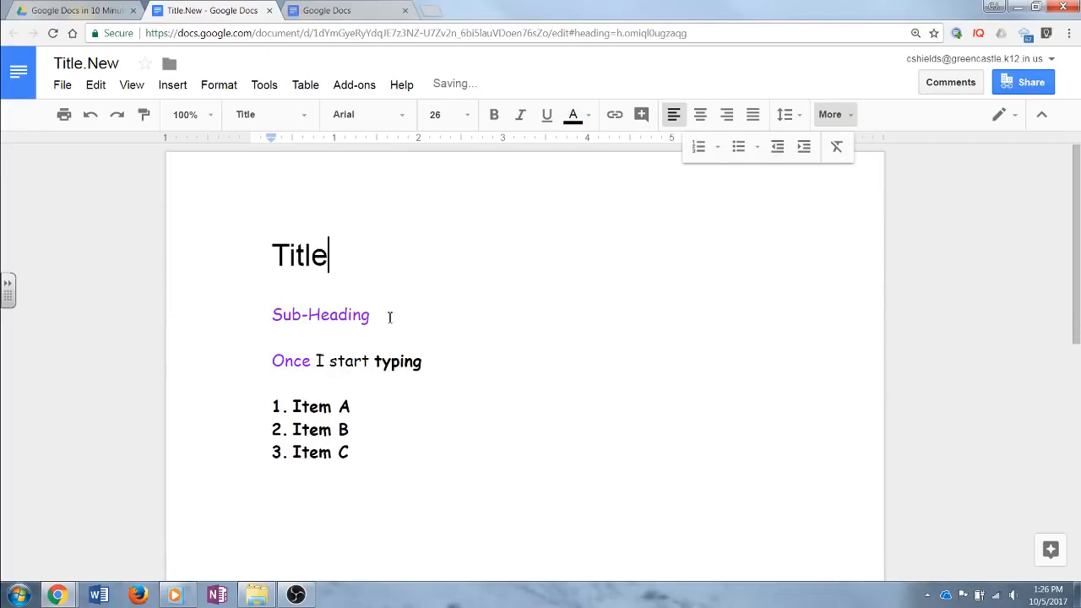
# Turn the Sub-Heading line into a Heading 1 line reading "Heading" and remove the blank line above it.
pyautogui.moveTo(384, 315); pyautogui.dragTo(263, 316)
pyautogui.click(302, 119)
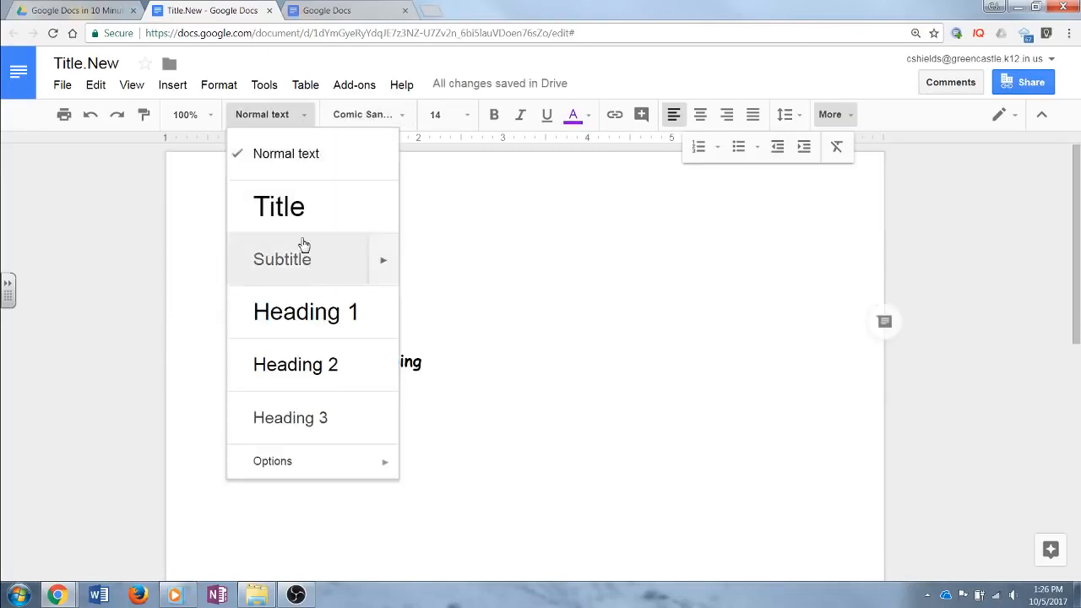
pyautogui.click(317, 321)
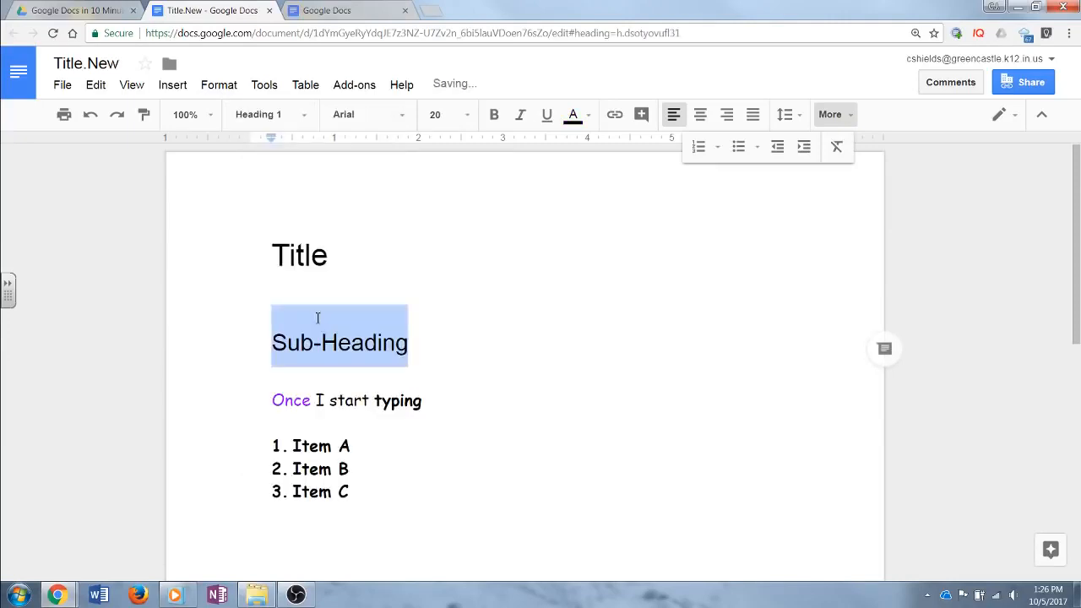
pyautogui.write('Heading')
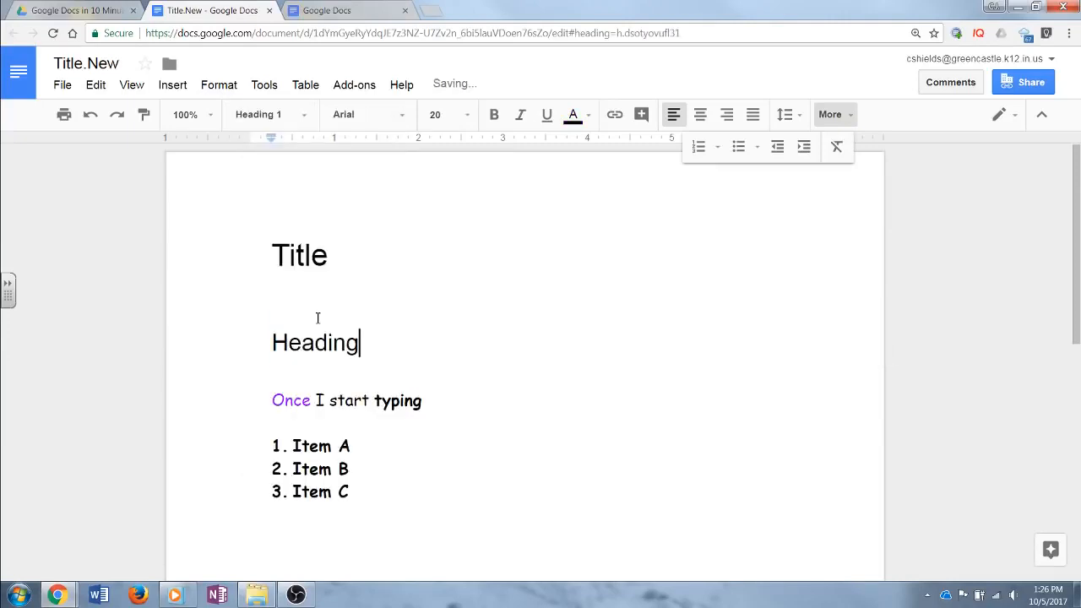
pyautogui.click(285, 301)
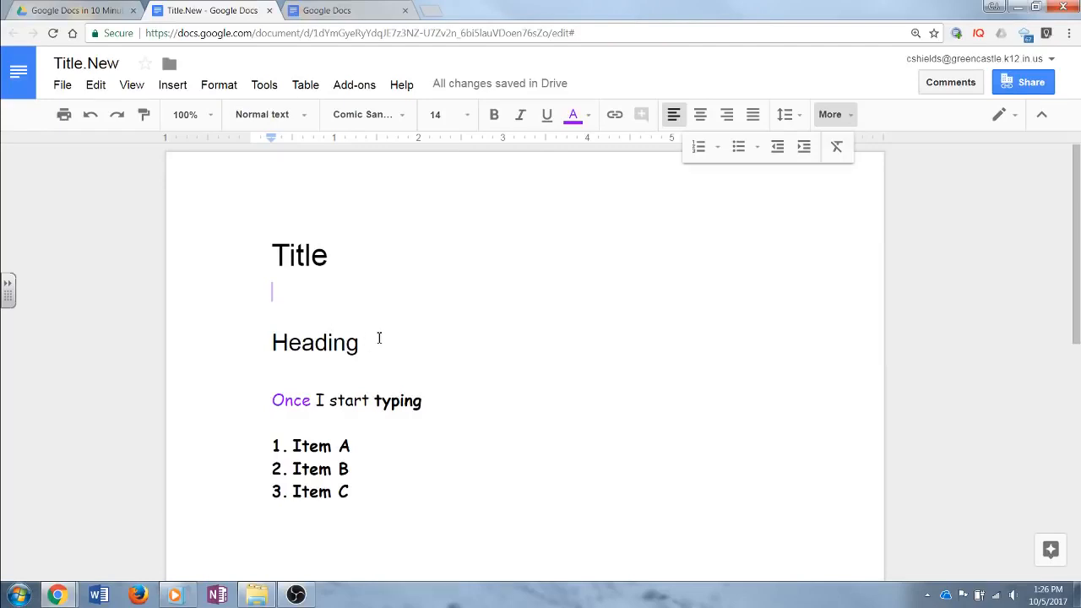
pyautogui.press('Delete')
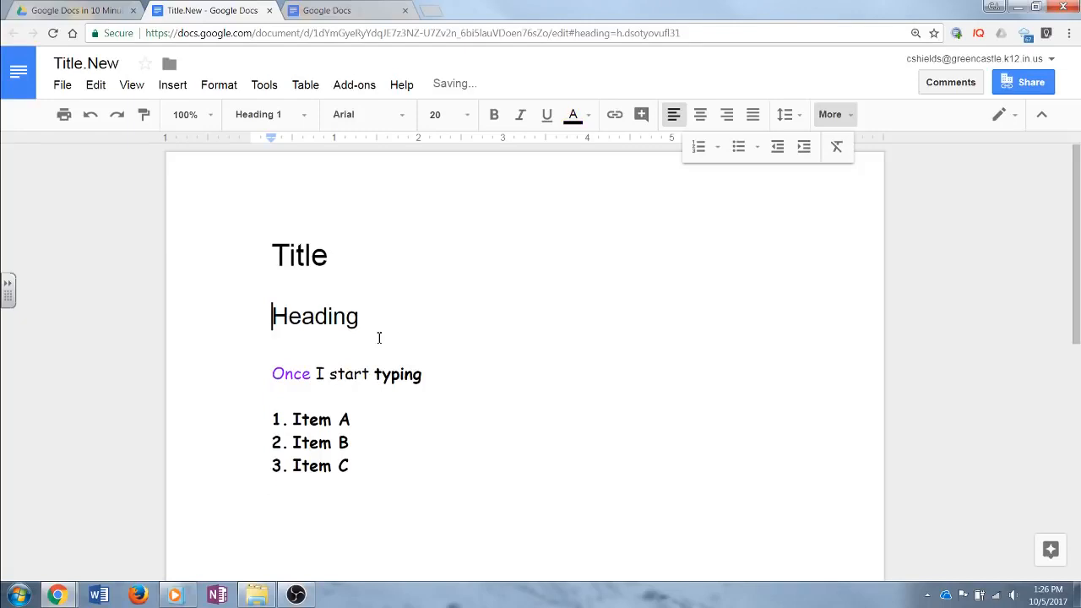
pyautogui.moveTo(422, 375); pyautogui.dragTo(270, 374)
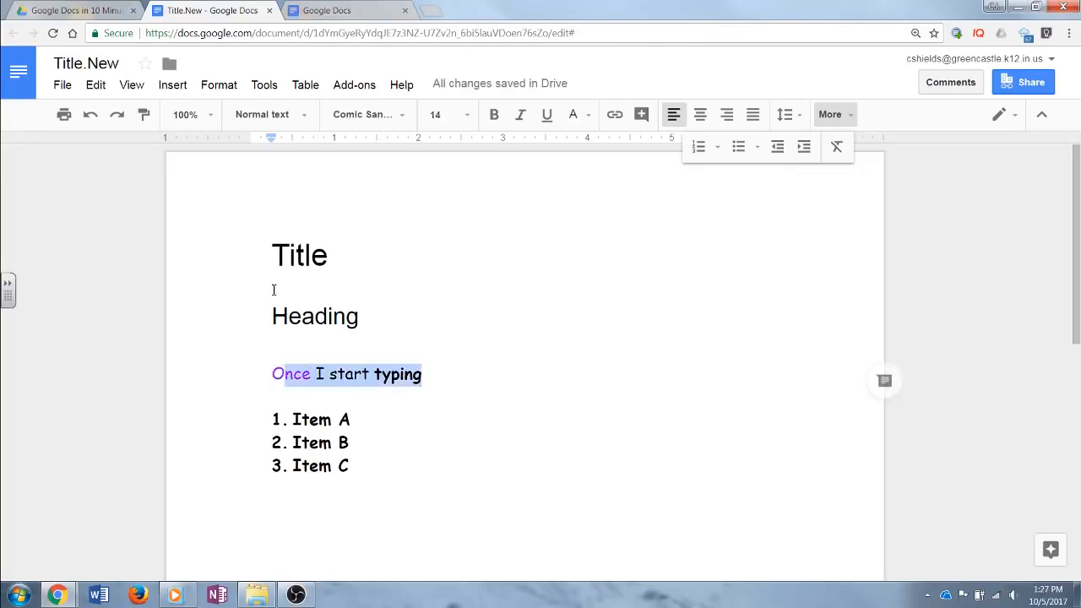
pyautogui.click(303, 121)
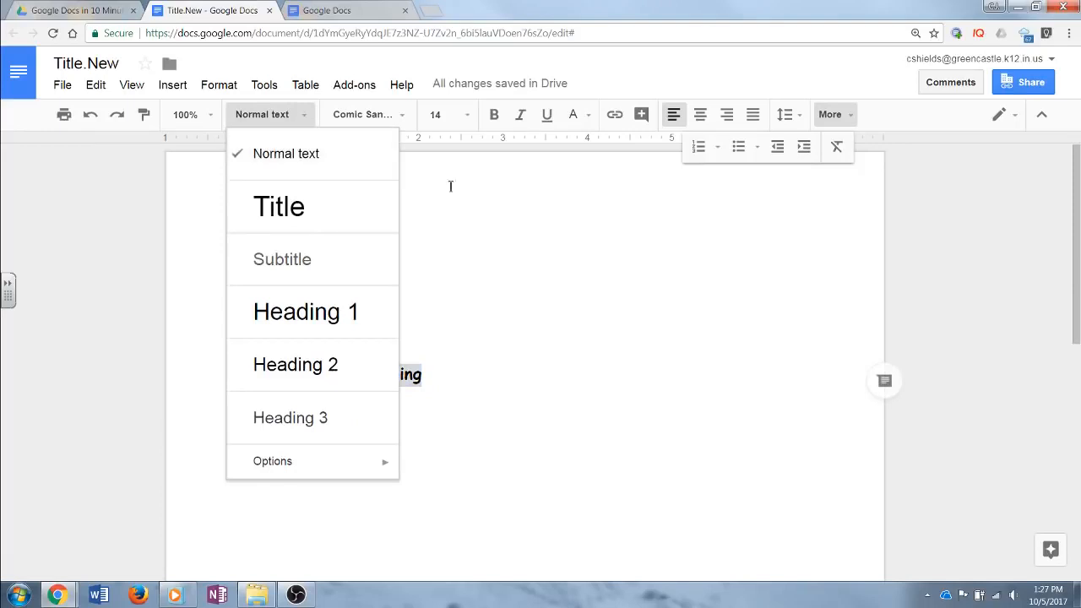
pyautogui.click(514, 258)
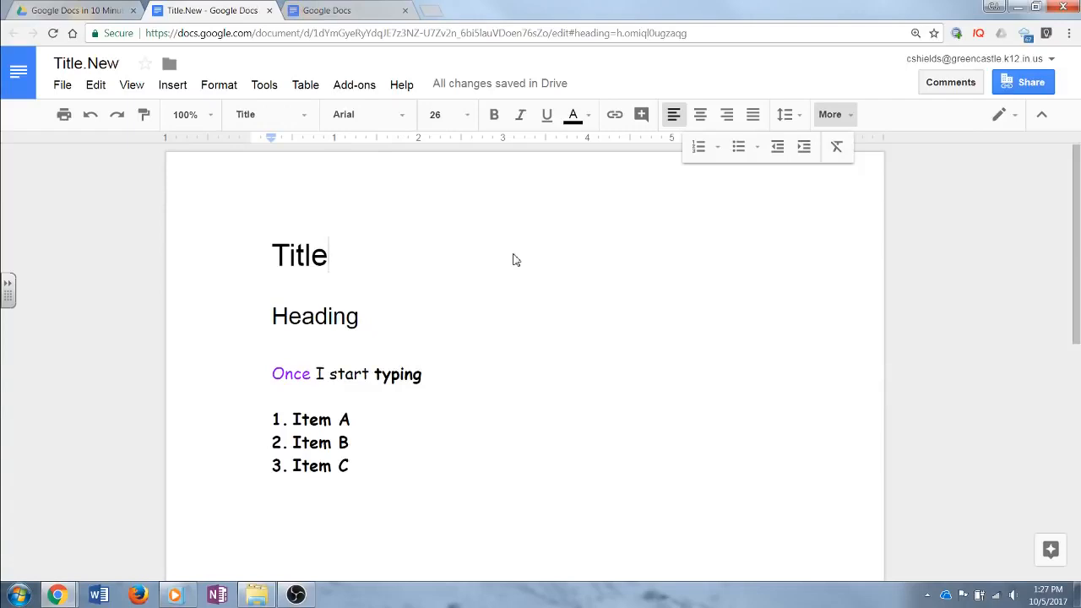
pyautogui.click(542, 374)
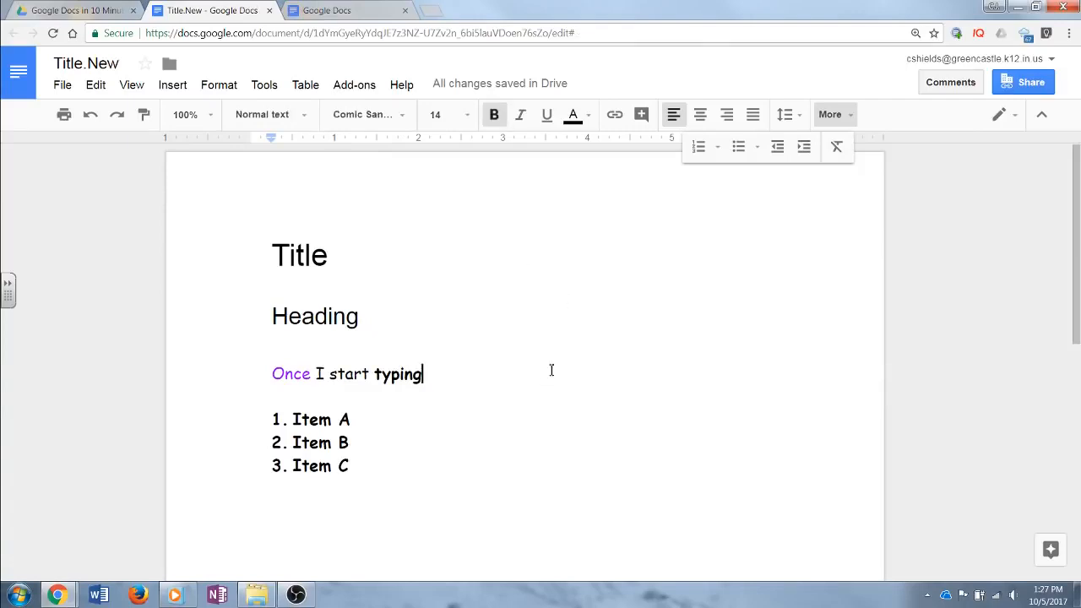
pyautogui.click(834, 115)
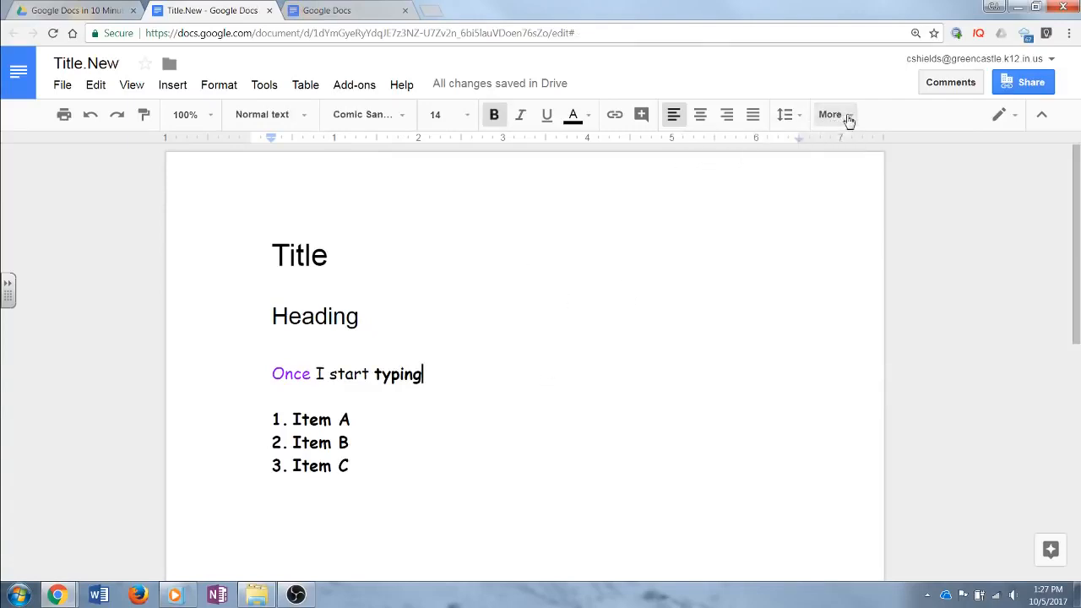
# Add a line reading "Align Text" below the numbered list, separated from it by a blank unnumbered line.
pyautogui.click(369, 465)
pyautogui.press('Return')
pyautogui.press('Return')
pyautogui.press('Return')
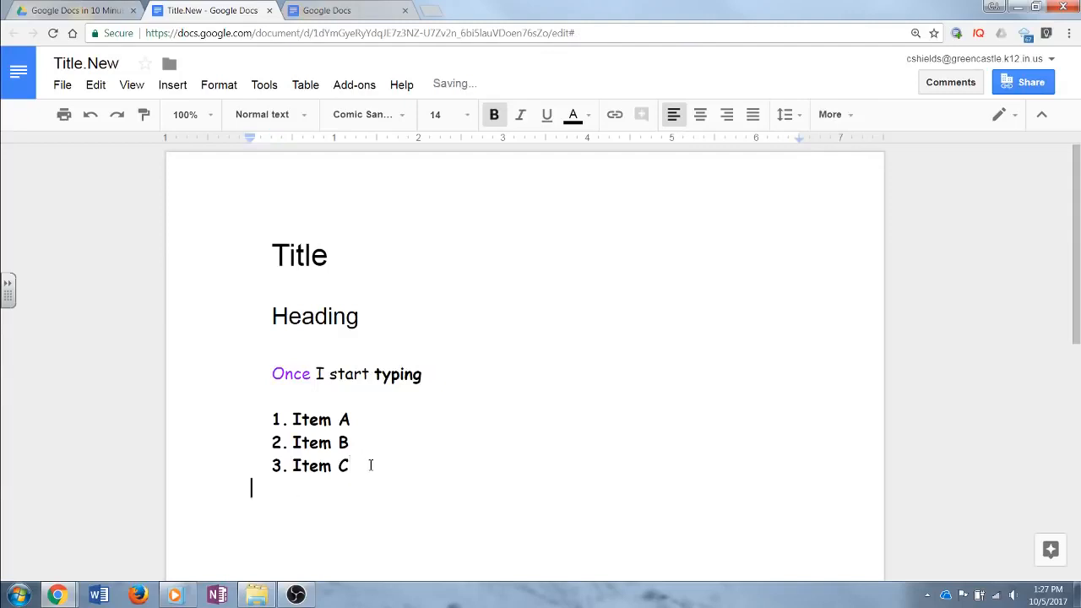
pyautogui.write('lign Text')
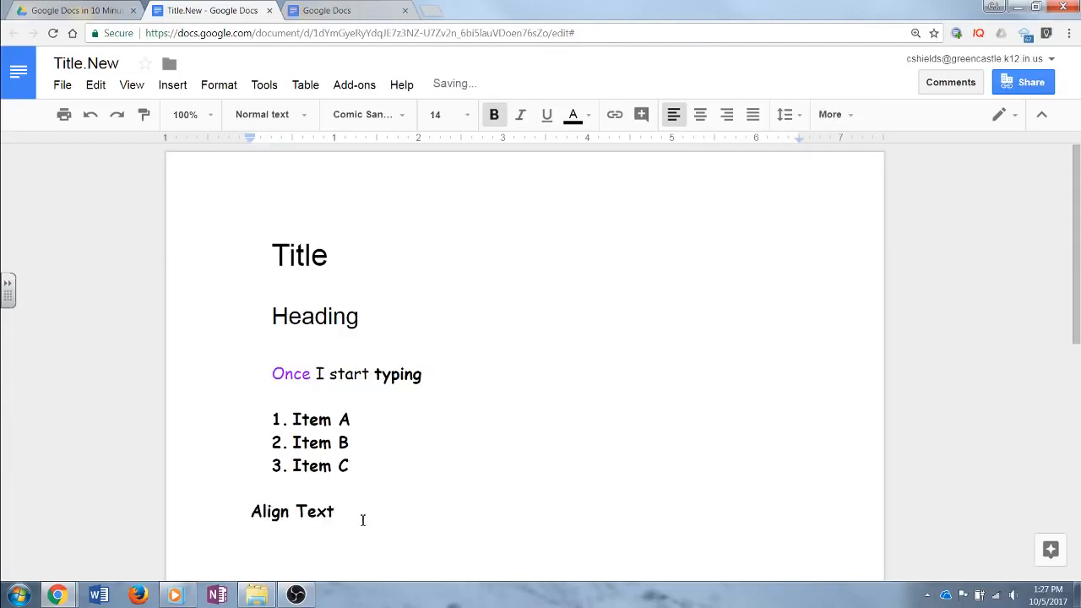
# Try center and right alignment on the Align Text line, finishing with left alignment.
pyautogui.moveTo(369, 526); pyautogui.dragTo(227, 517)
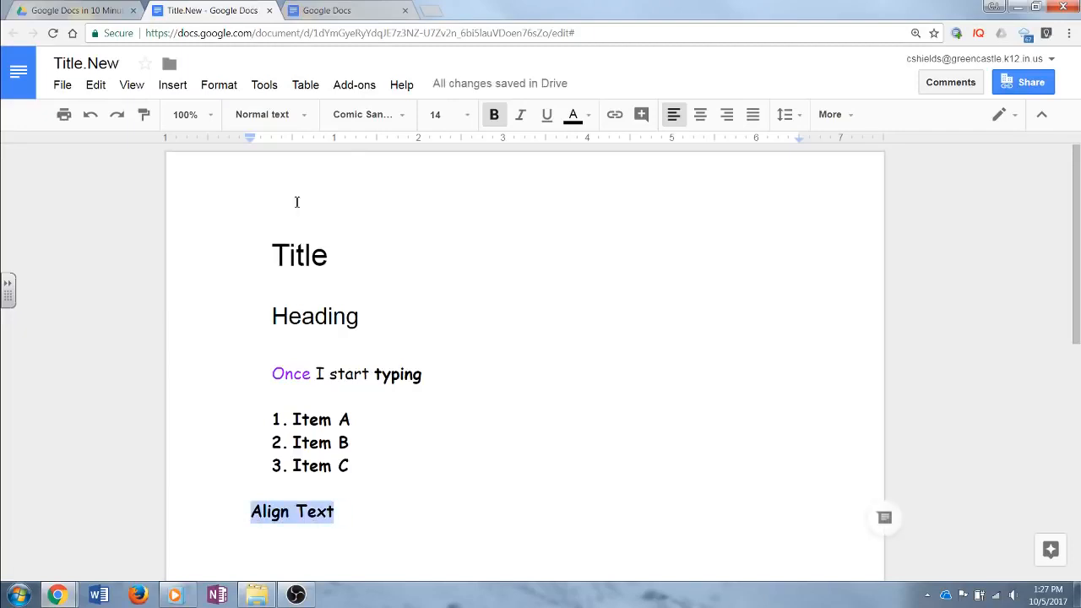
pyautogui.click(700, 122)
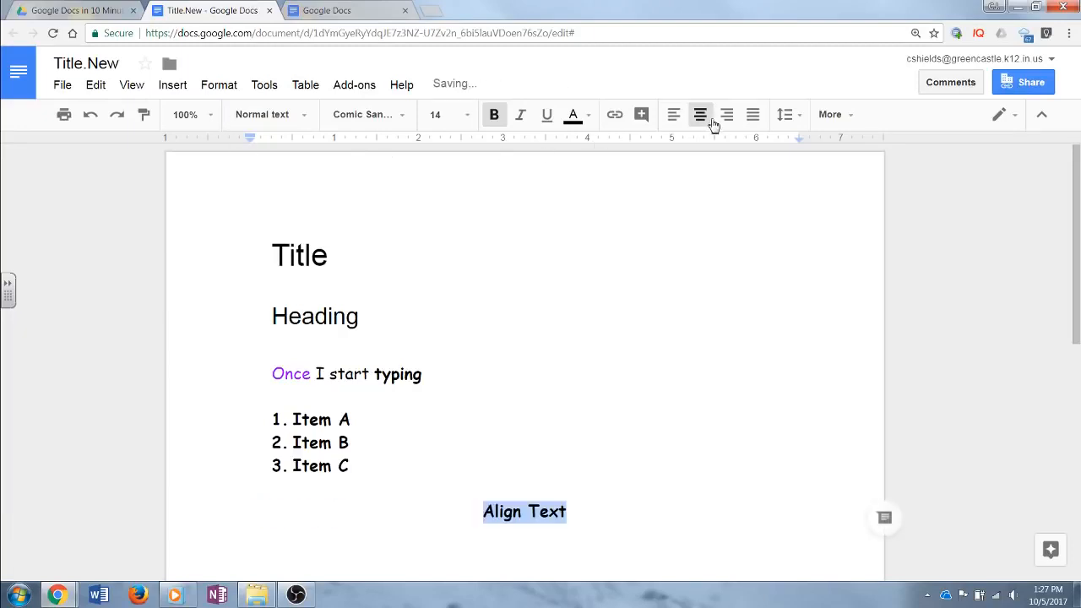
pyautogui.click(726, 118)
pyautogui.click(699, 124)
pyautogui.click(676, 120)
pyautogui.click(705, 123)
pyautogui.click(726, 121)
pyautogui.click(676, 120)
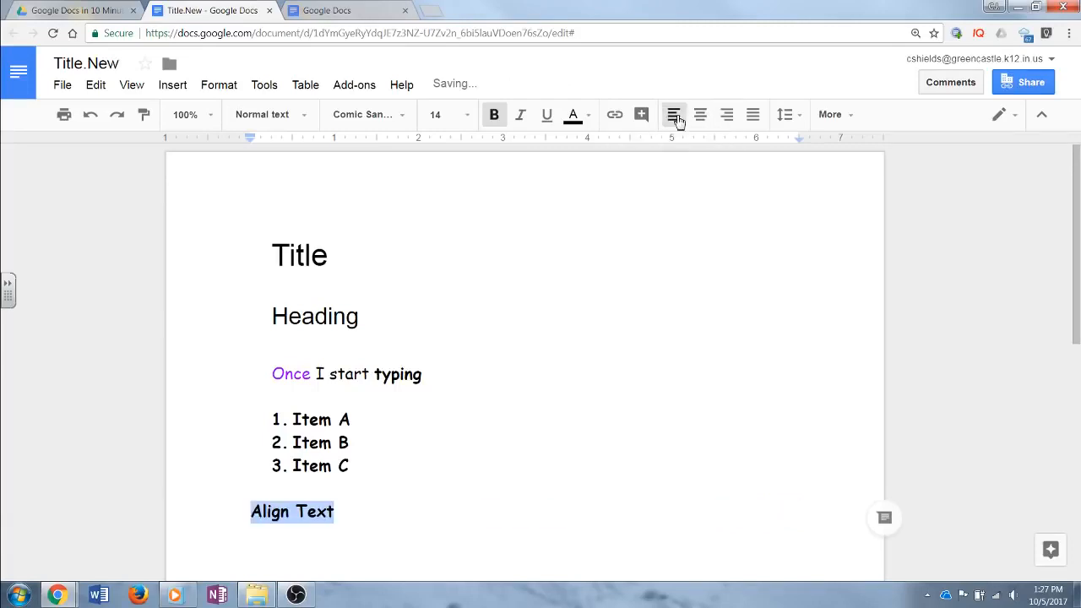
pyautogui.click(699, 118)
pyautogui.click(725, 118)
pyautogui.click(673, 118)
# Add two empty lines below the Align Text line.
pyautogui.click(383, 509)
pyautogui.press('Return')
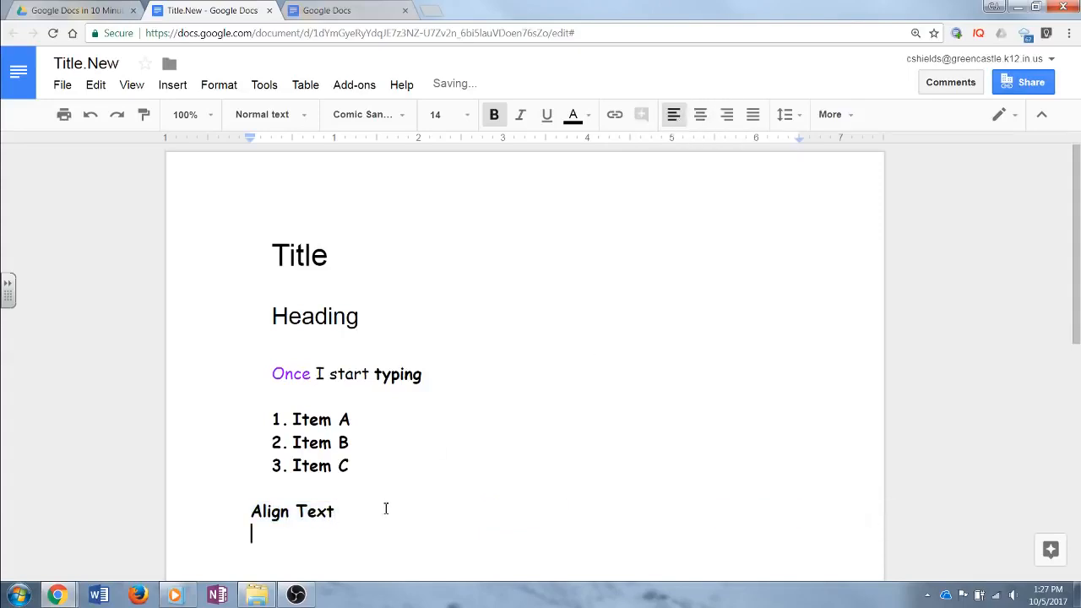
pyautogui.press('Return')
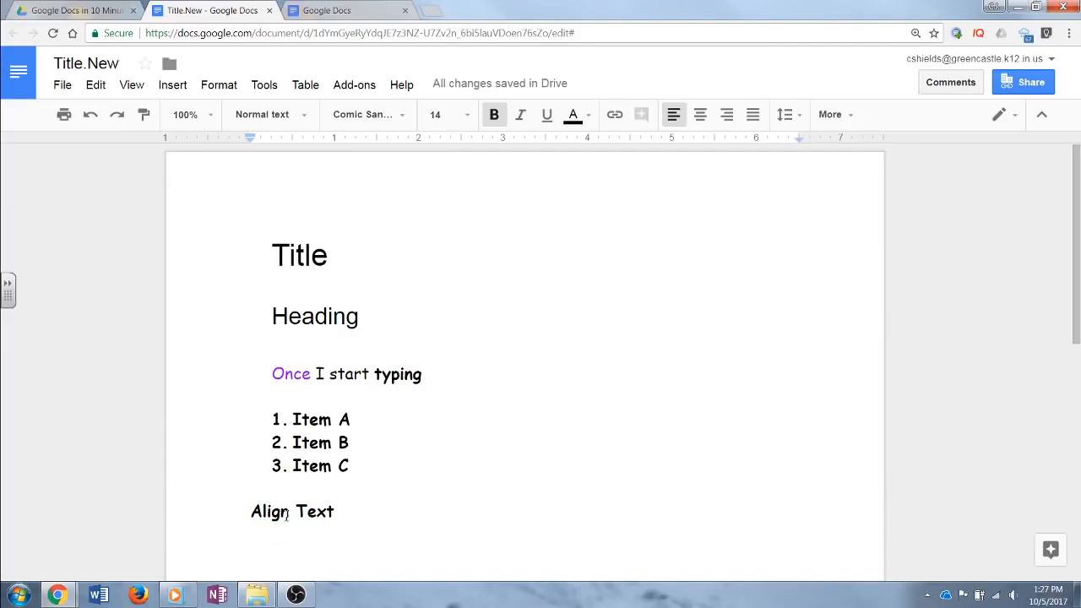
# Set the line spacing of the numbered Item A, Item B and Item C lines to Double.
pyautogui.scroll(-1, 321, 422)
pyautogui.click(295, 348)
pyautogui.moveTo(297, 348); pyautogui.dragTo(366, 396)
pyautogui.click(217, 85)
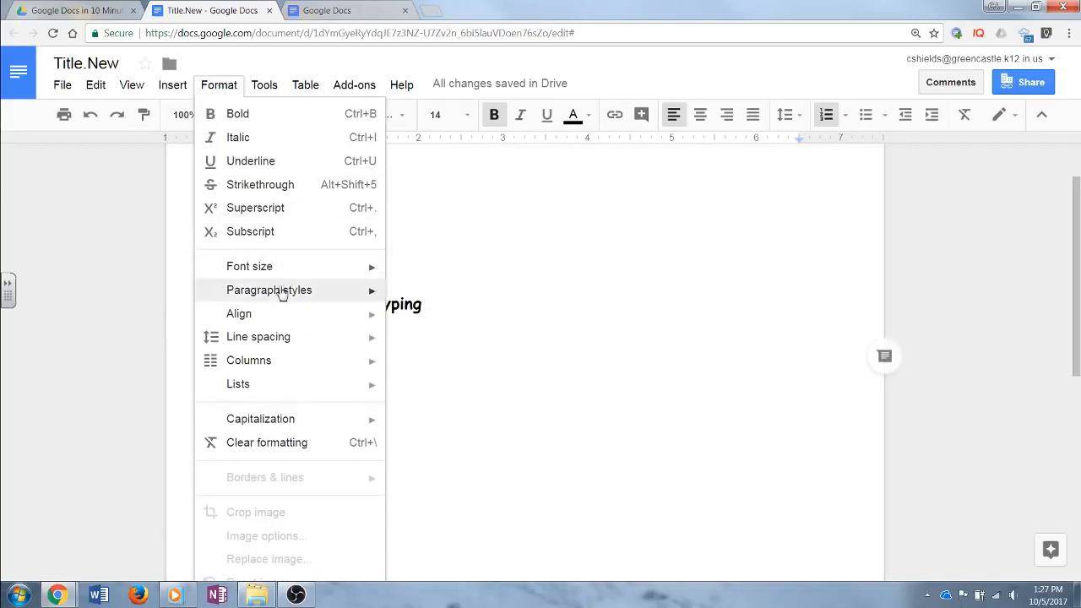
pyautogui.moveTo(282, 296)
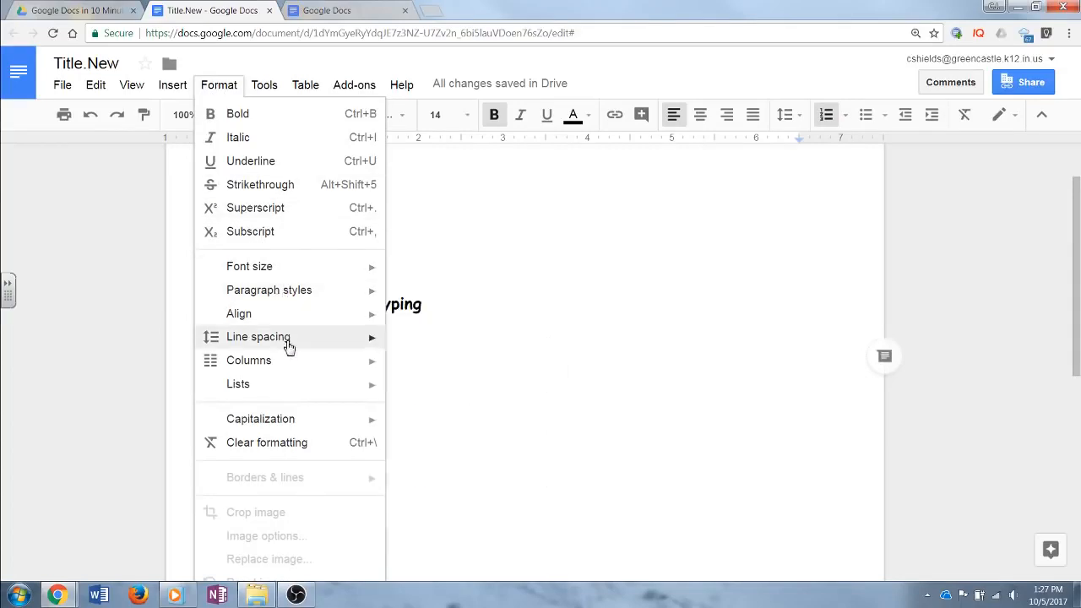
pyautogui.moveTo(287, 344)
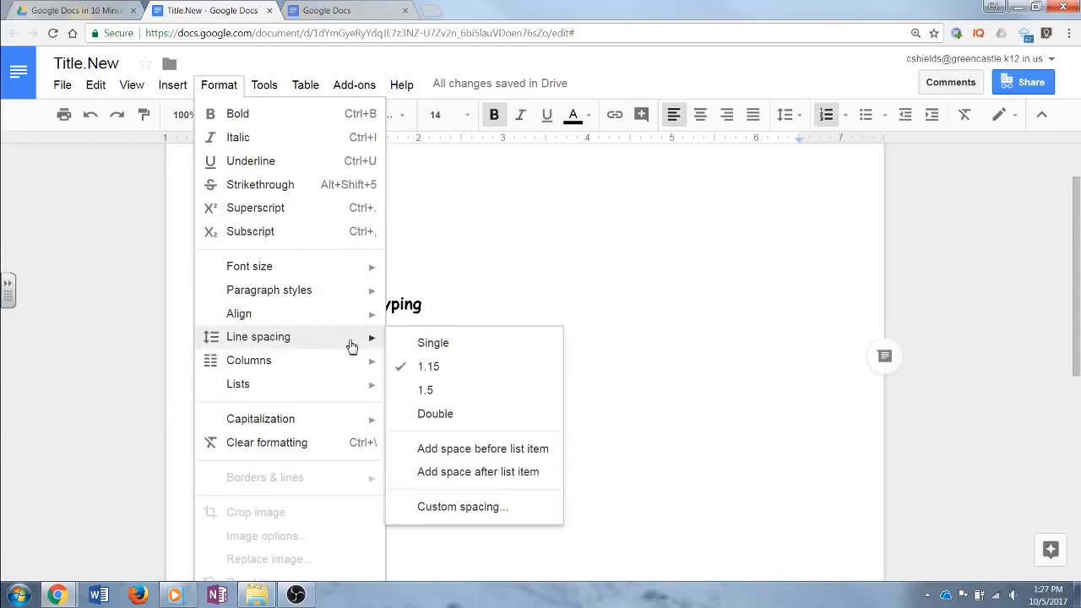
pyautogui.click(445, 415)
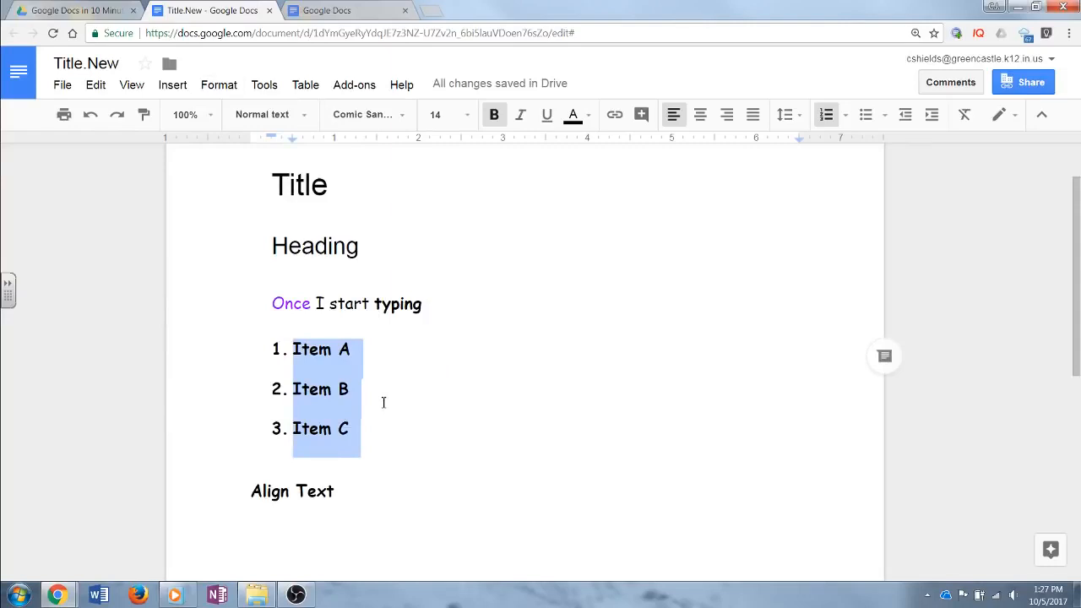
# Insert a 6 x 5 table on a new line below Align Text.
pyautogui.click(369, 493)
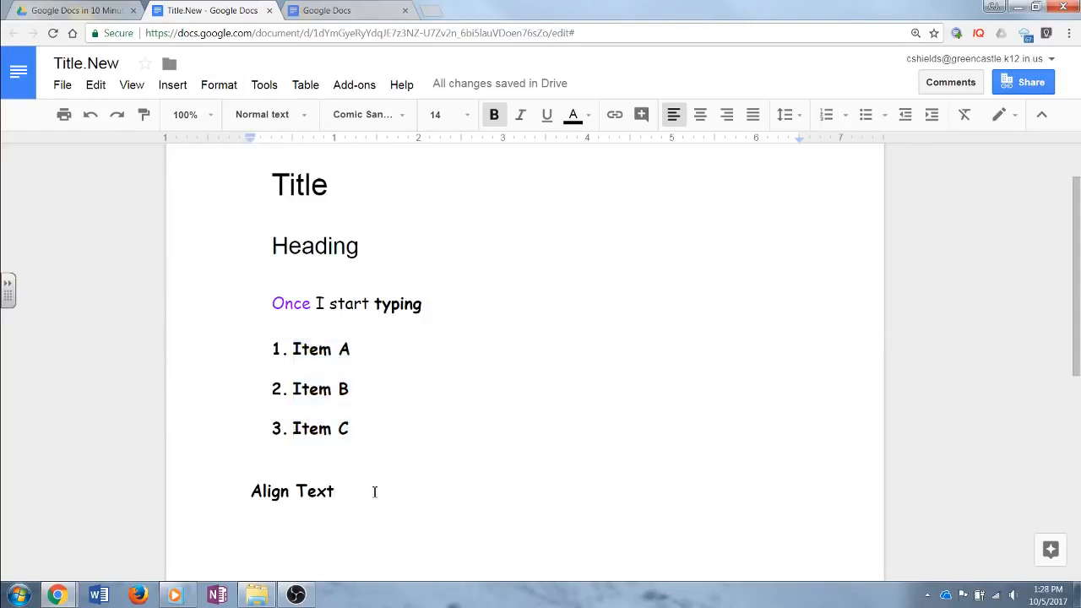
pyautogui.press('Return')
pyautogui.click(172, 86)
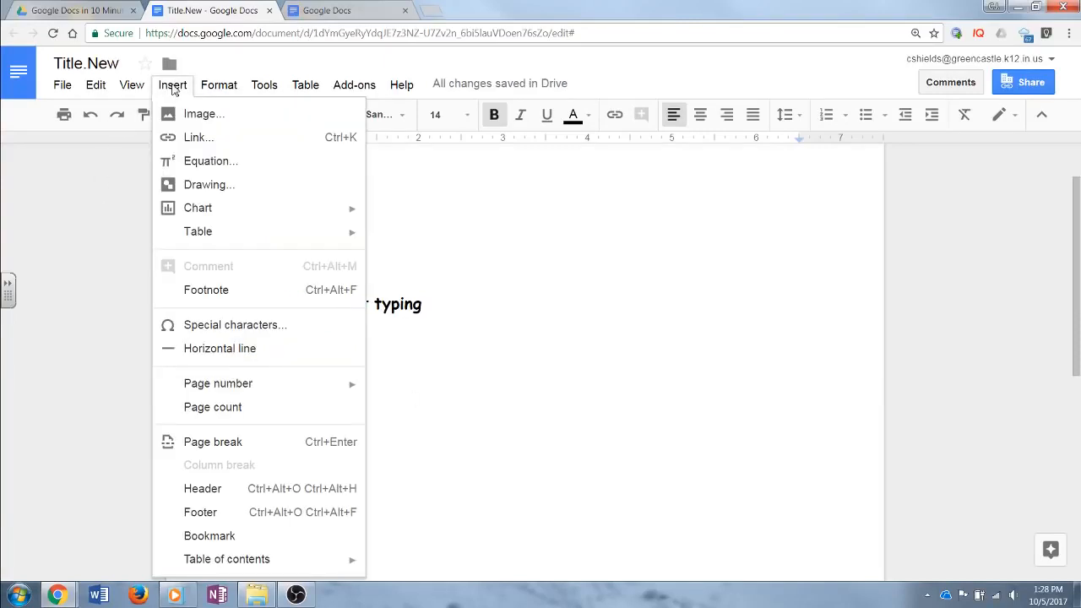
pyautogui.moveTo(222, 238)
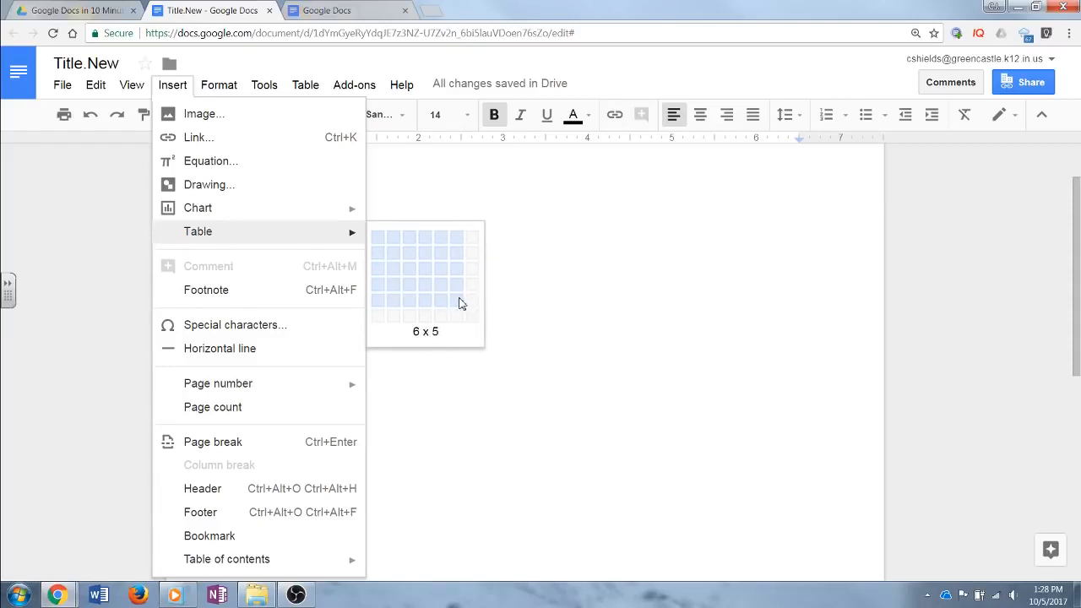
pyautogui.click(462, 302)
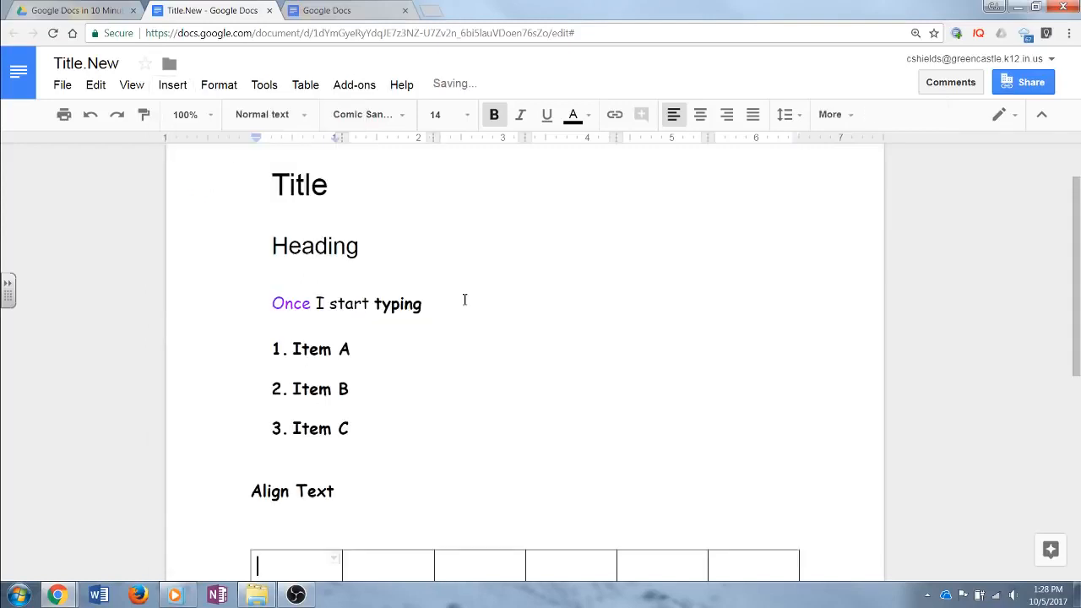
# Insert a paired downward harpoon symbol from the Arrows special characters into the table's first cell.
pyautogui.scroll(-4, 545, 356)
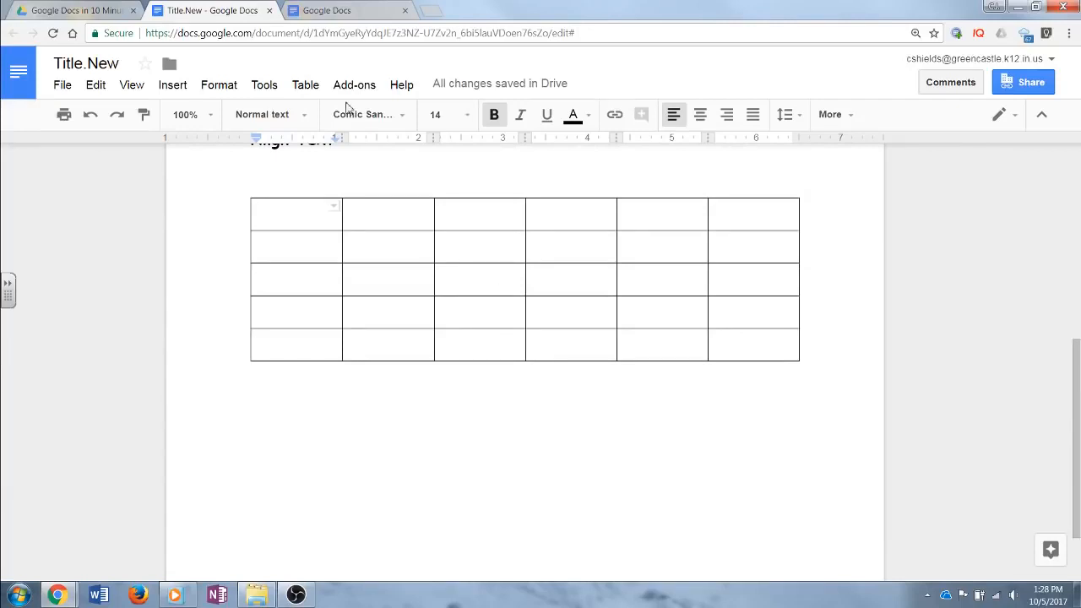
pyautogui.click(184, 94)
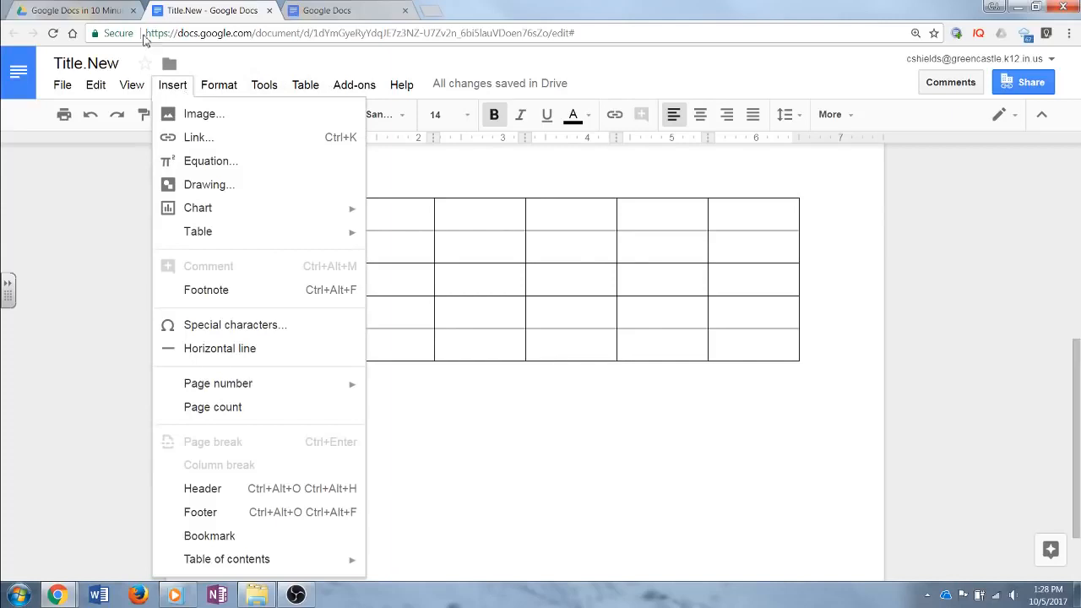
pyautogui.click(220, 325)
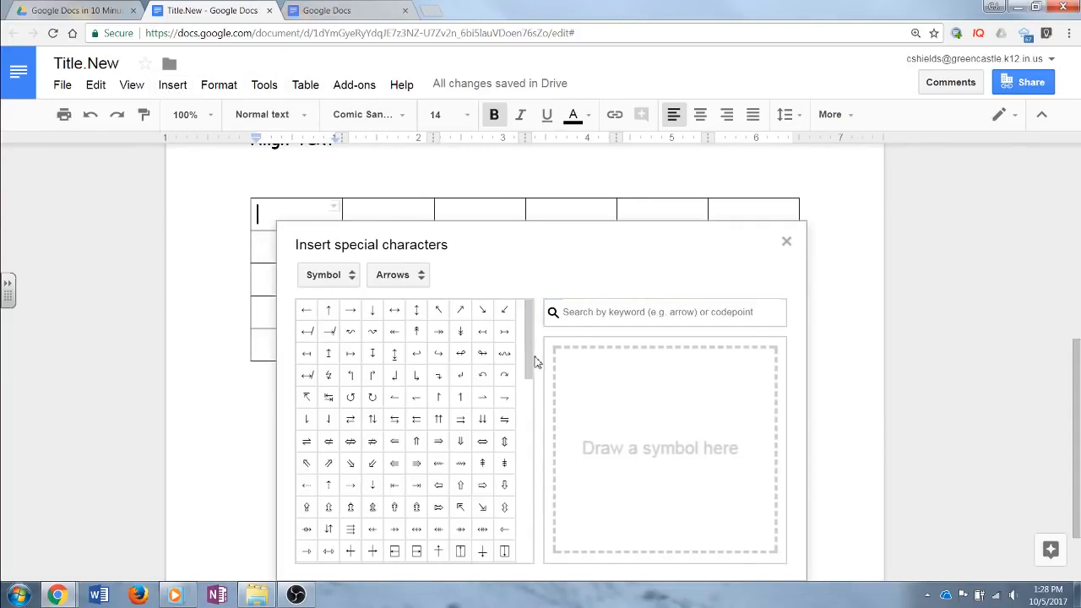
pyautogui.moveTo(529, 361); pyautogui.dragTo(543, 488)
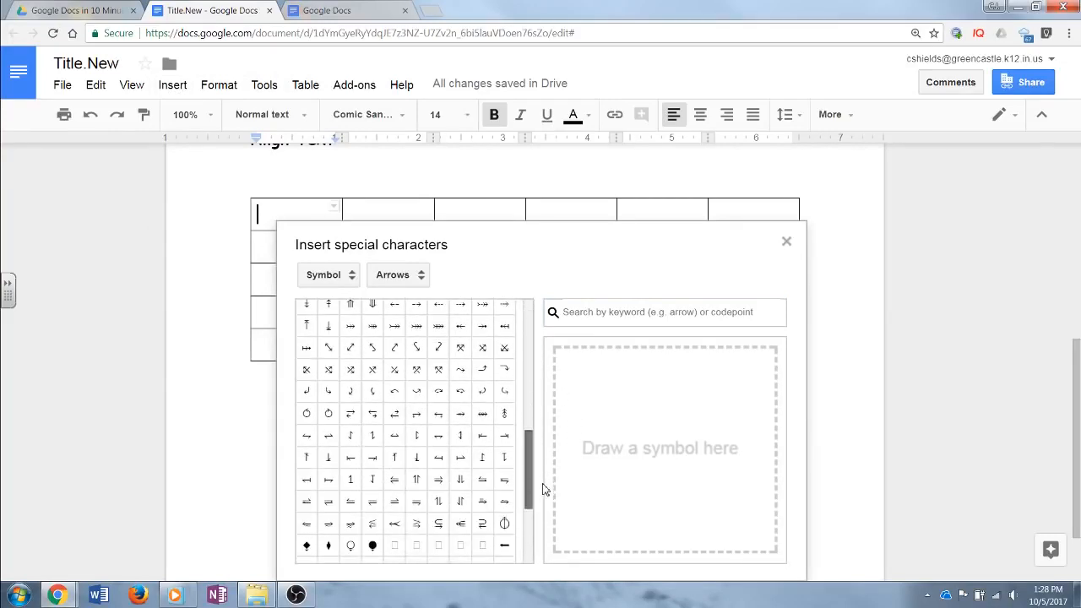
pyautogui.click(461, 479)
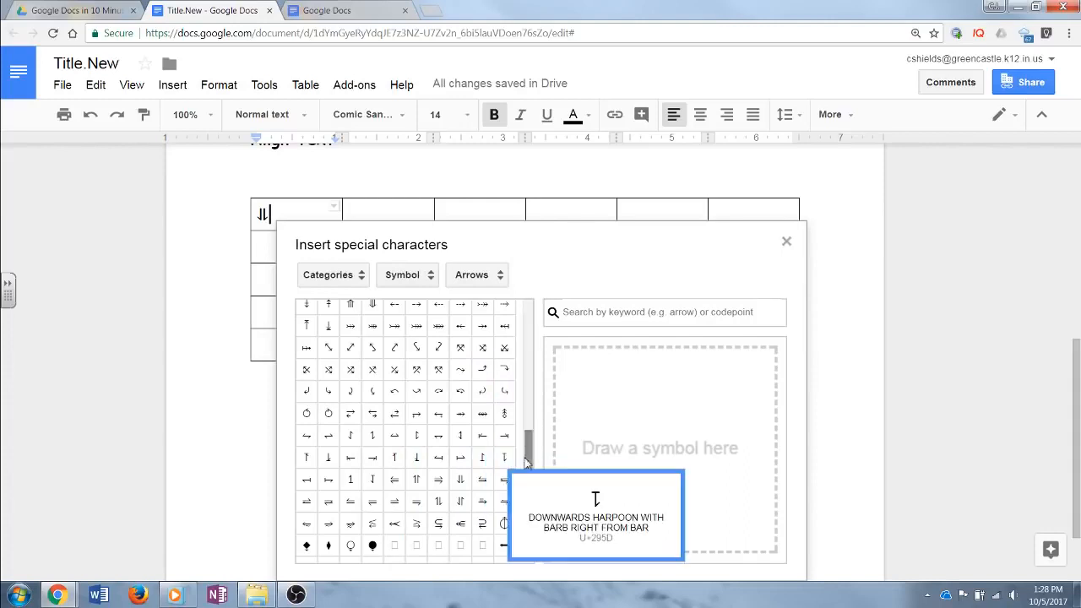
pyautogui.moveTo(527, 456); pyautogui.dragTo(540, 353)
pyautogui.click(355, 274)
pyautogui.click(354, 273)
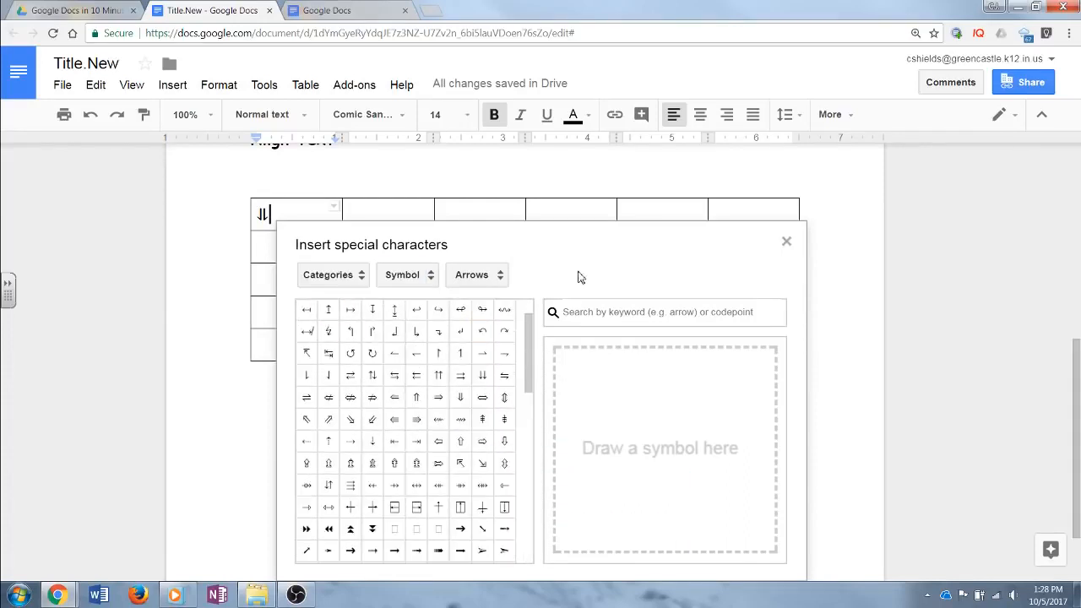
pyautogui.click(785, 242)
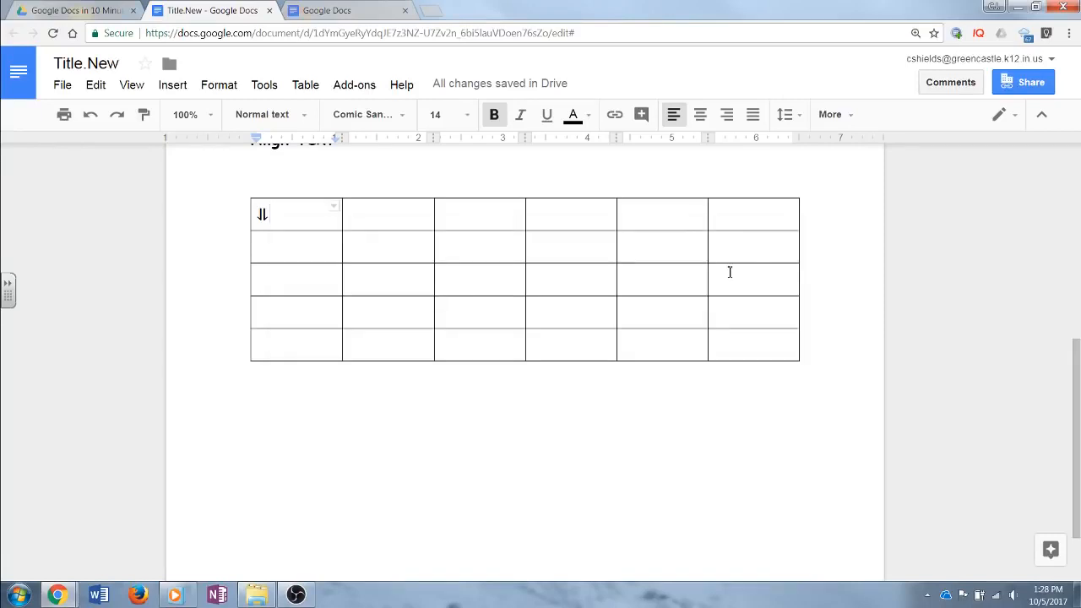
# Add a bookmark at the Item A entry in the numbered list.
pyautogui.scroll(4, 729, 272)
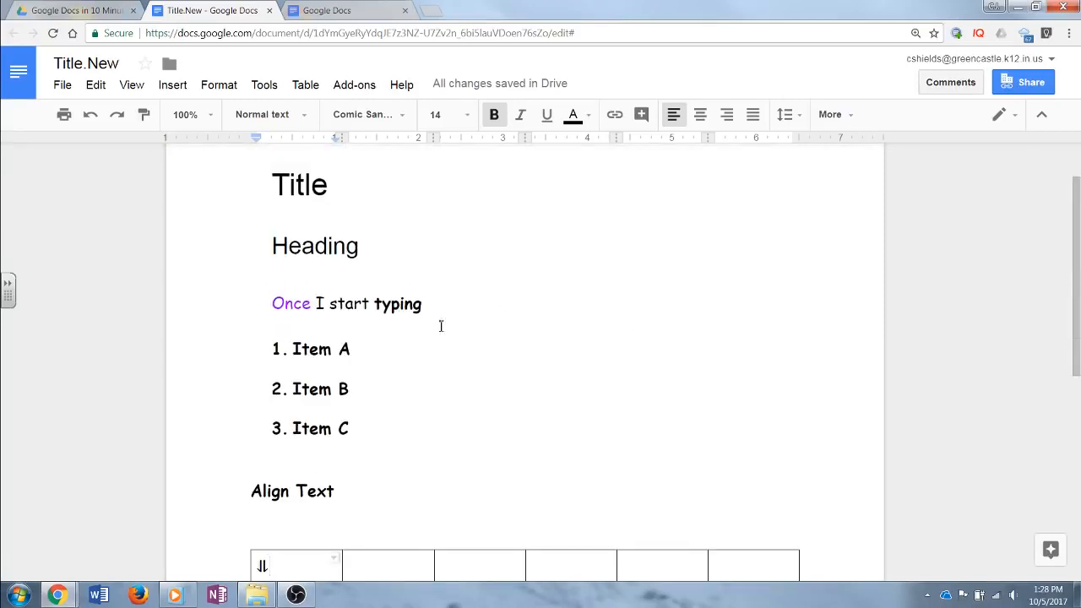
pyautogui.moveTo(351, 348); pyautogui.dragTo(278, 345)
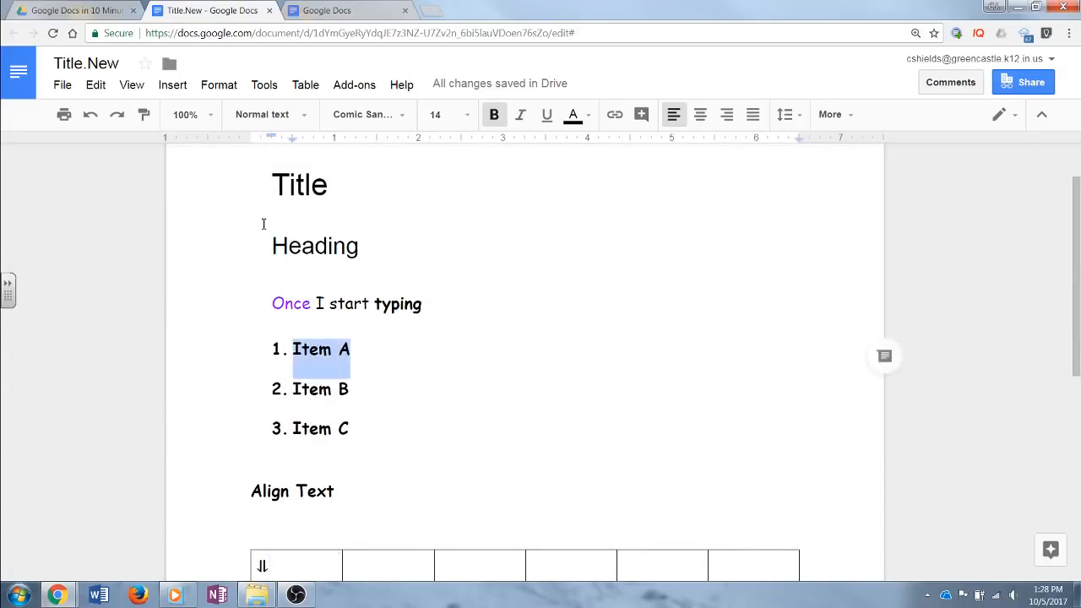
pyautogui.click(172, 84)
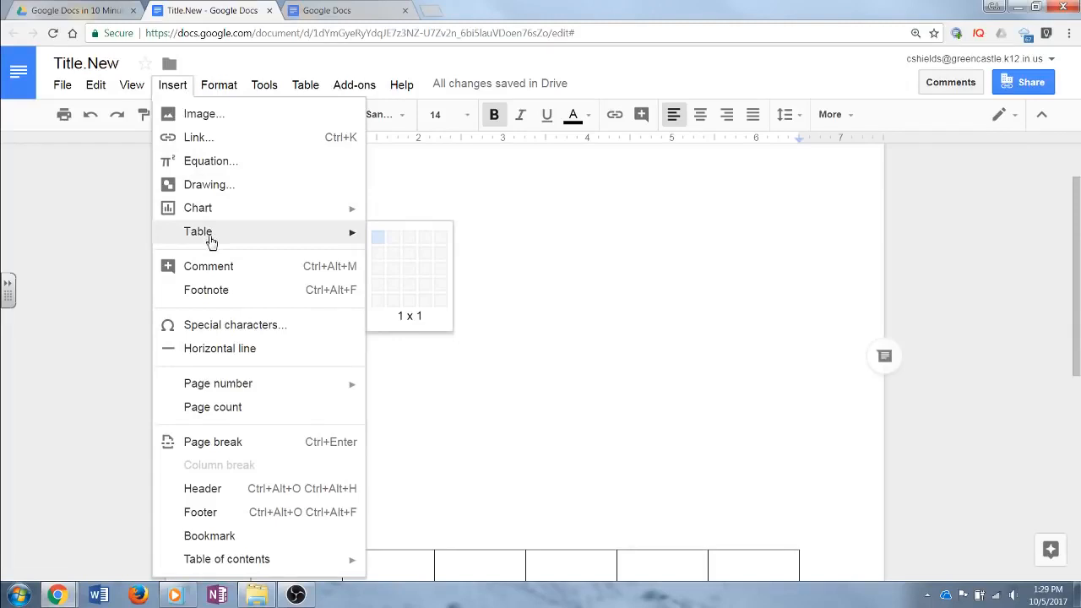
pyautogui.click(211, 535)
pyautogui.click(439, 333)
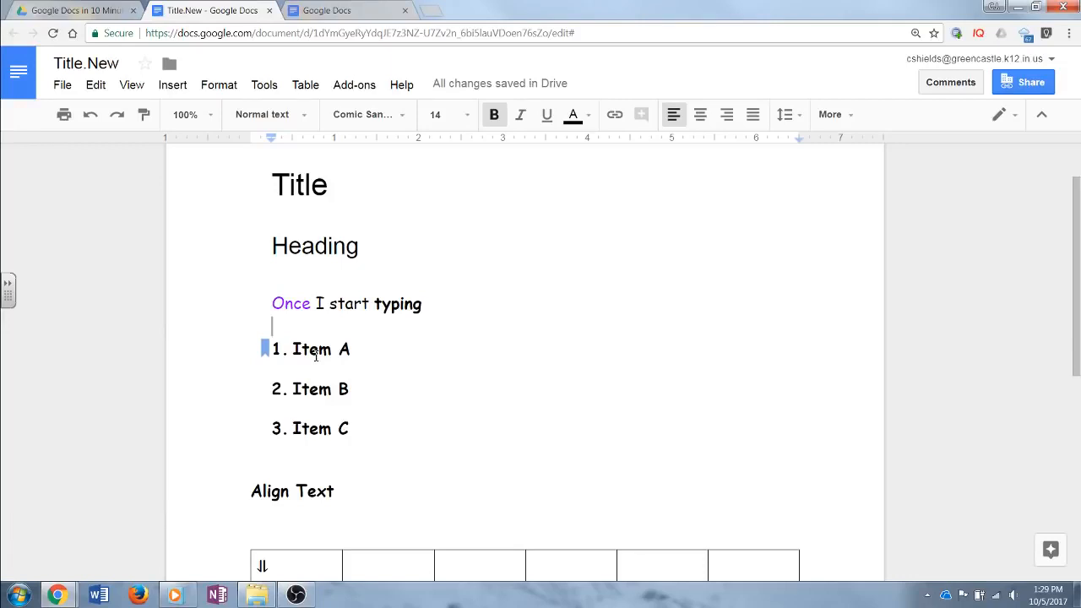
# Enter "Link to Bookmark" in the first cell of the table's second row.
pyautogui.scroll(-3, 304, 363)
pyautogui.click(283, 463)
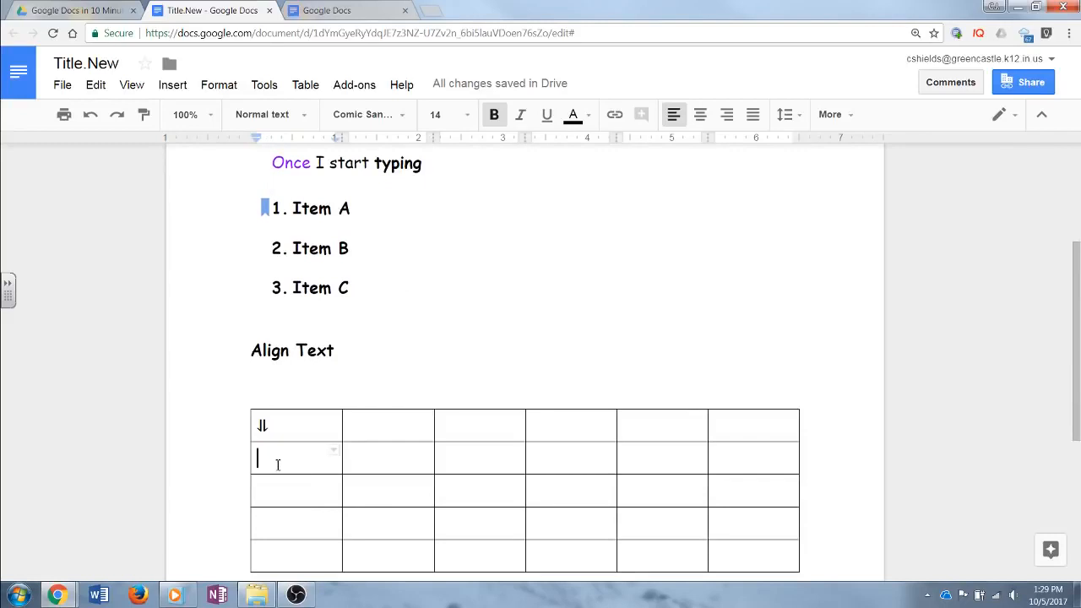
pyautogui.write('Link')
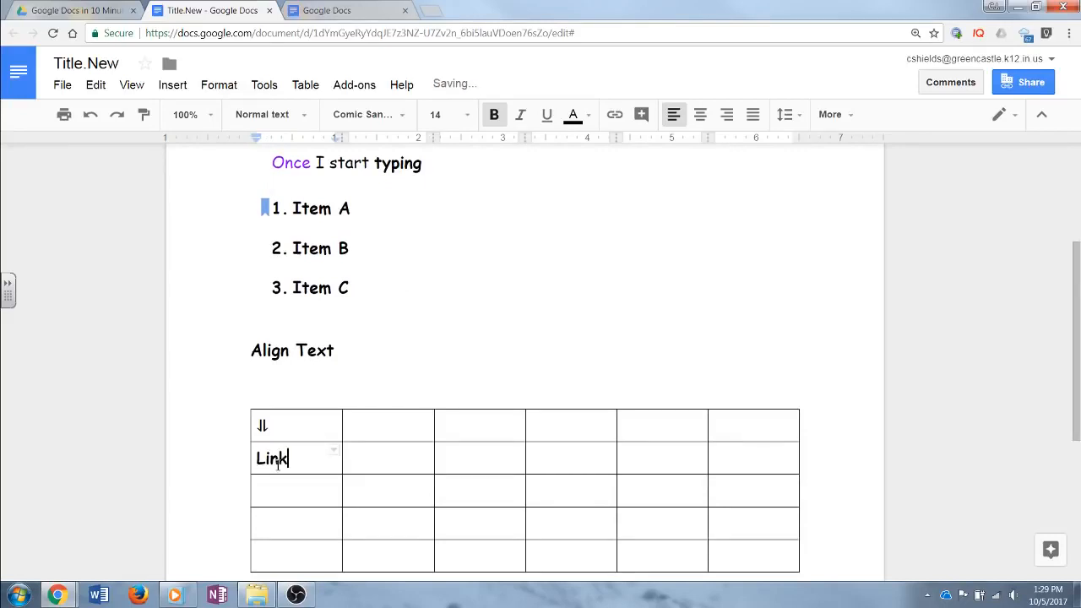
pyautogui.write(' to Book')
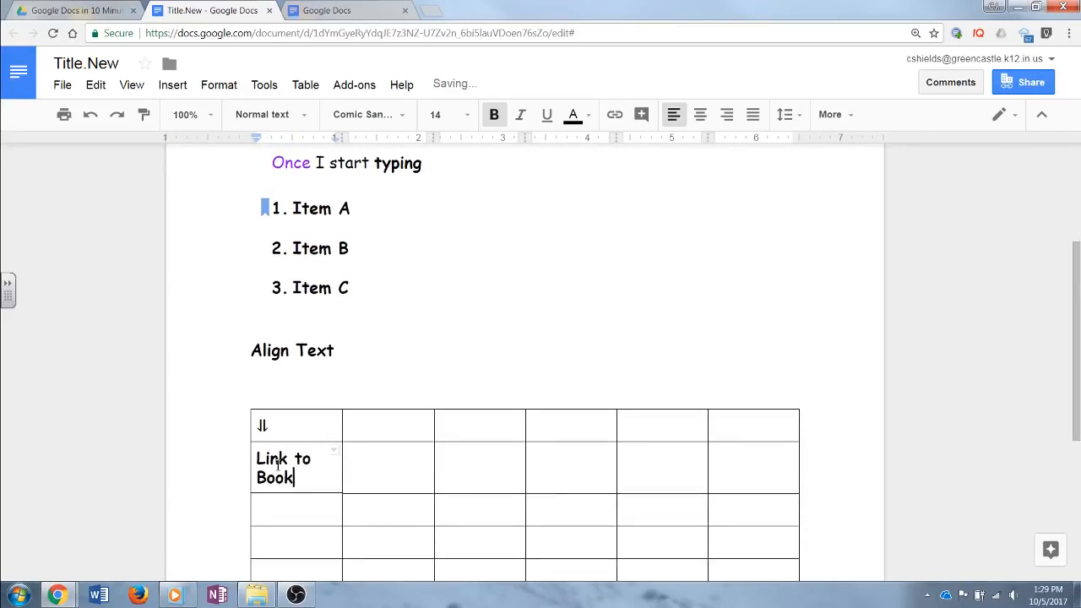
pyautogui.write('makr')
pyautogui.press('BackSpace')
pyautogui.press('BackSpace')
pyautogui.write('rk')
# Link the "Link to Bookmark" text in the table to the Item A bookmark.
pyautogui.moveTo(256, 458); pyautogui.dragTo(340, 477)
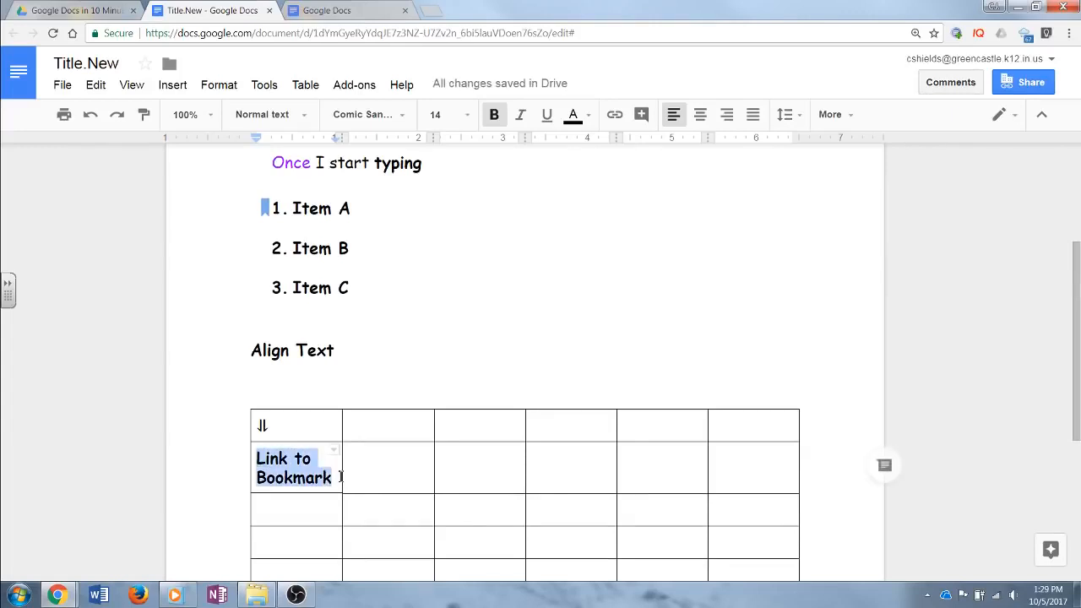
pyautogui.click(173, 84)
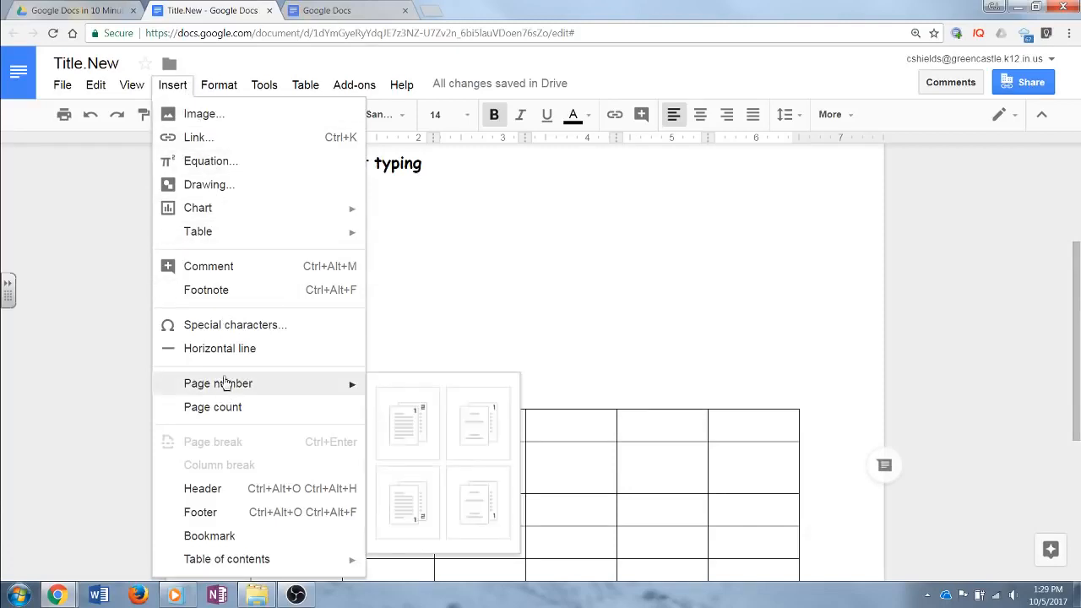
pyautogui.click(217, 138)
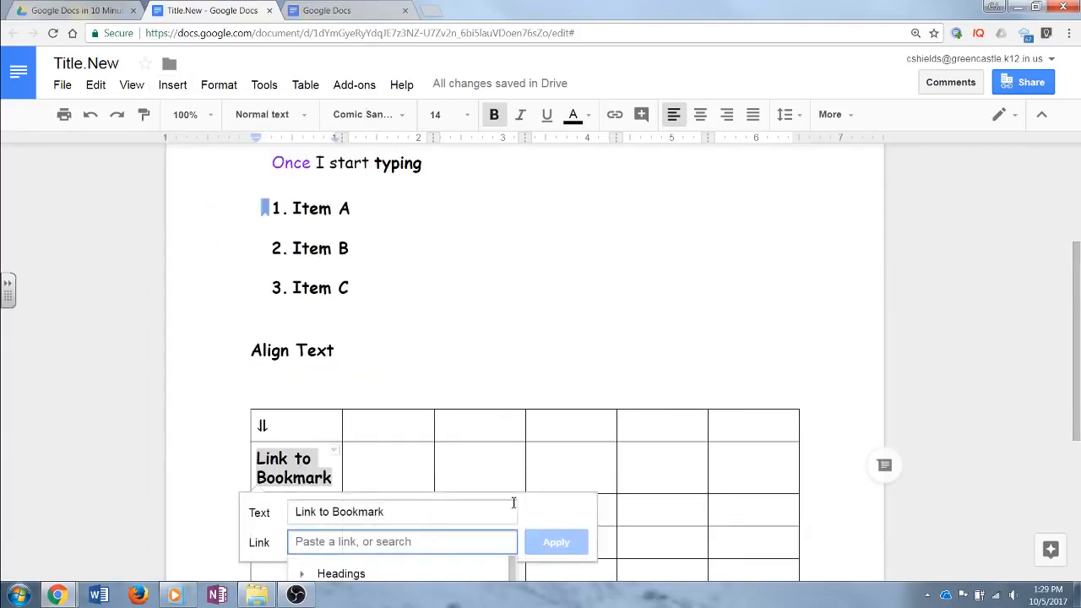
pyautogui.scroll(-3, 526, 483)
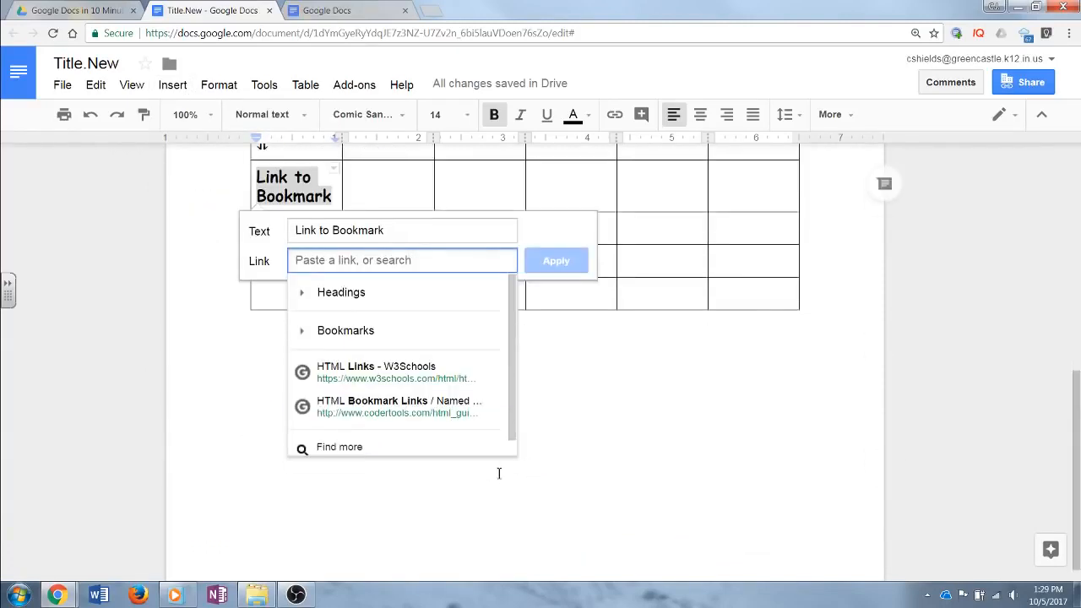
pyautogui.click(312, 336)
pyautogui.click(318, 363)
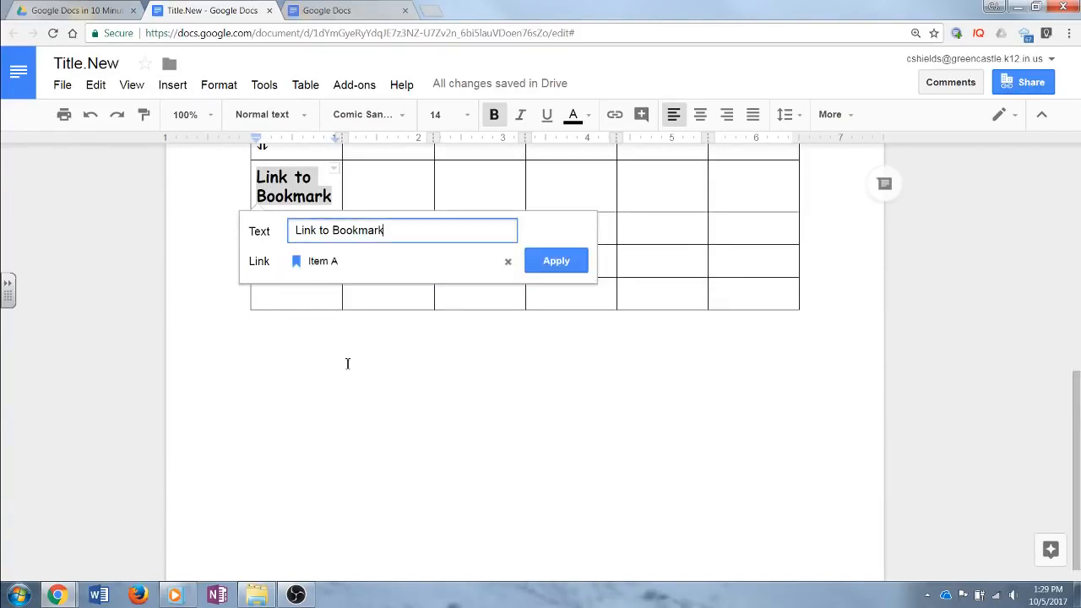
pyautogui.click(556, 261)
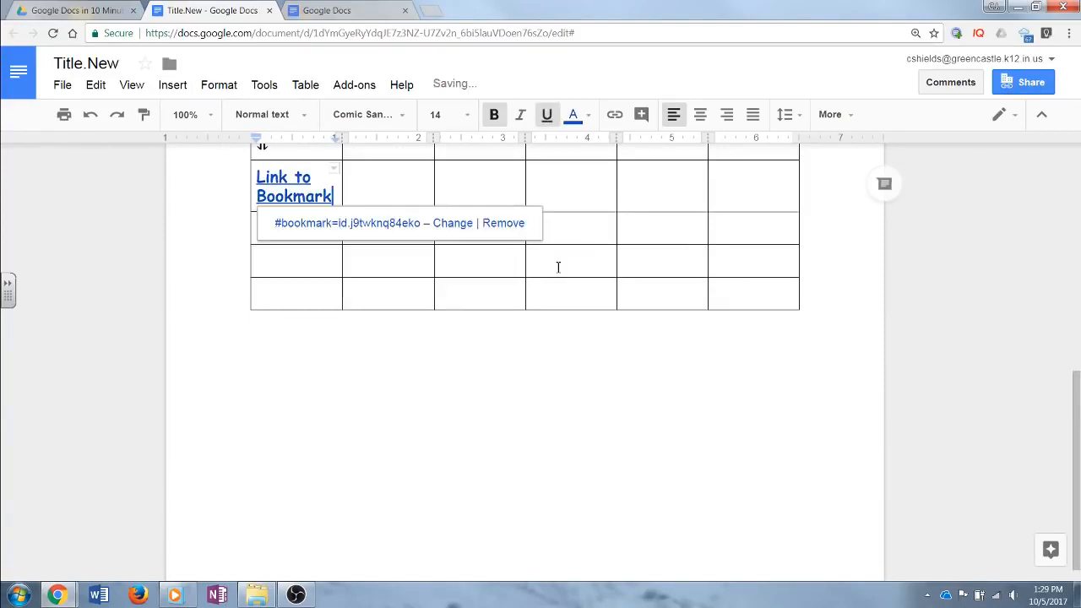
pyautogui.click(534, 188)
# Follow the "Link to Bookmark" link from the table to test its jump to the bookmark.
pyautogui.scroll(3, 436, 212)
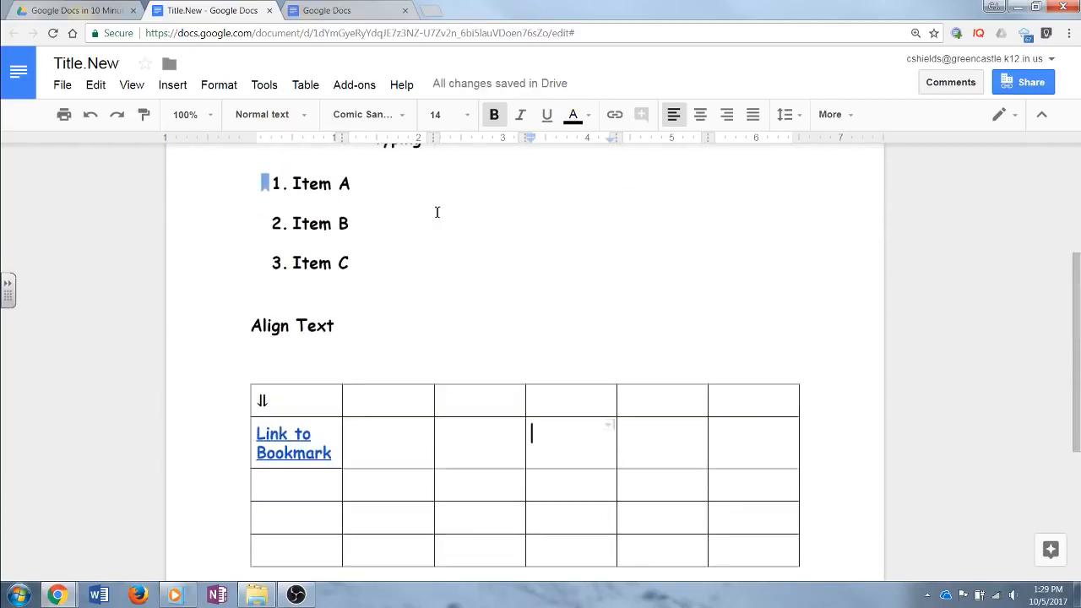
pyautogui.scroll(-1, 437, 211)
pyautogui.click(278, 388)
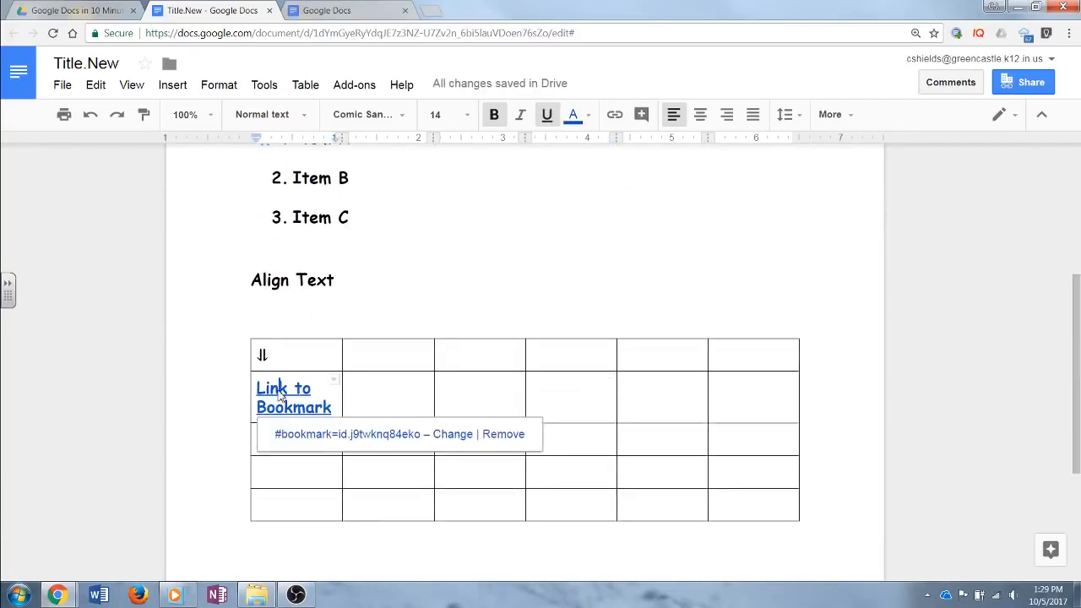
pyautogui.click(412, 438)
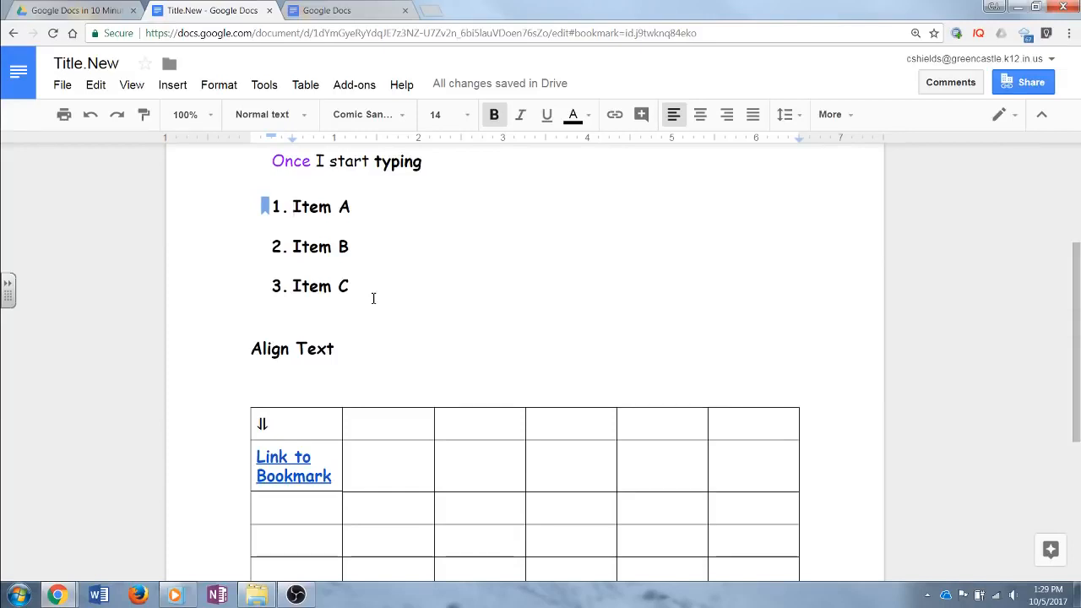
# Insert automatic page numbers in the document footer, starting on the first page.
pyautogui.scroll(-1, 464, 370)
pyautogui.scroll(-2, 471, 366)
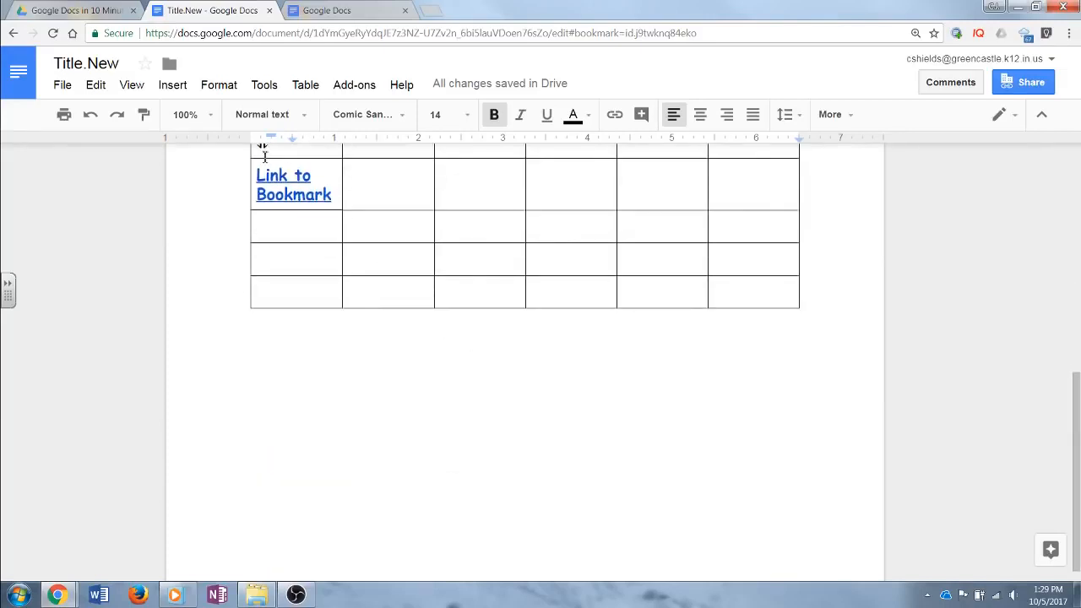
pyautogui.click(173, 87)
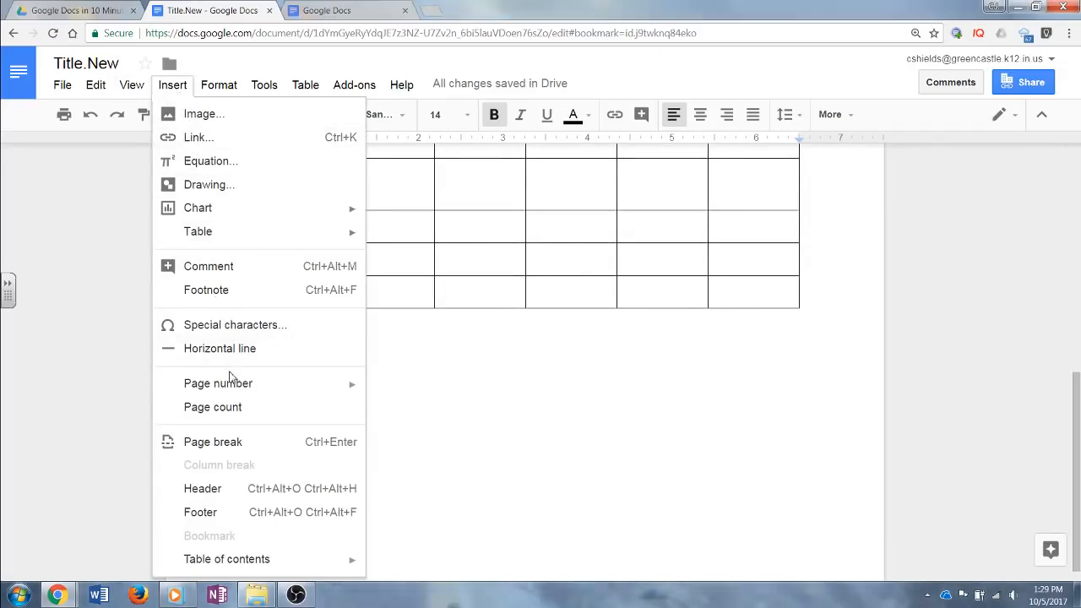
pyautogui.moveTo(237, 385)
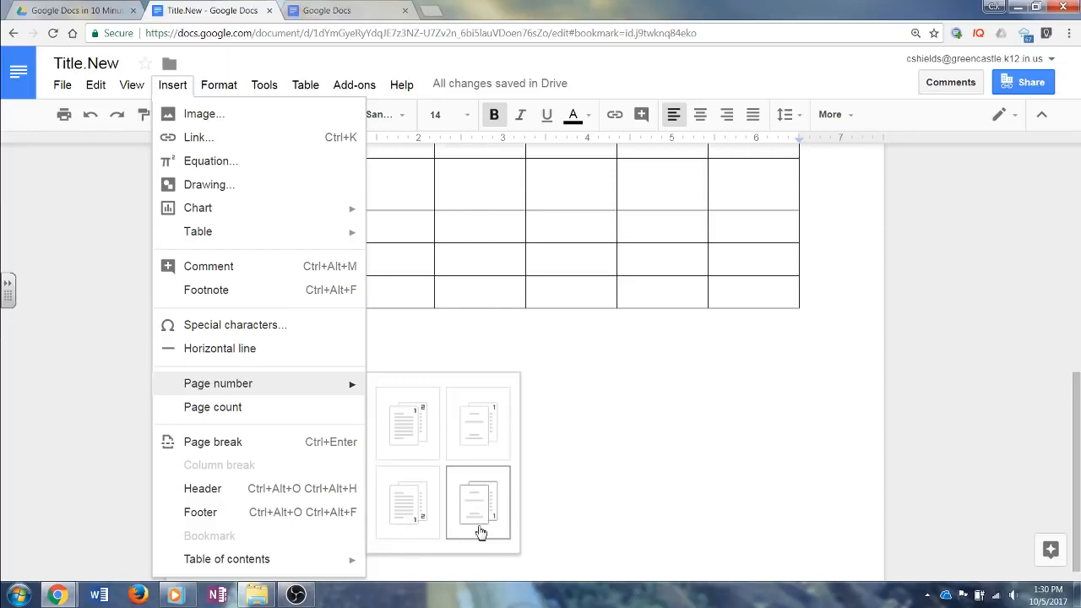
pyautogui.click(429, 529)
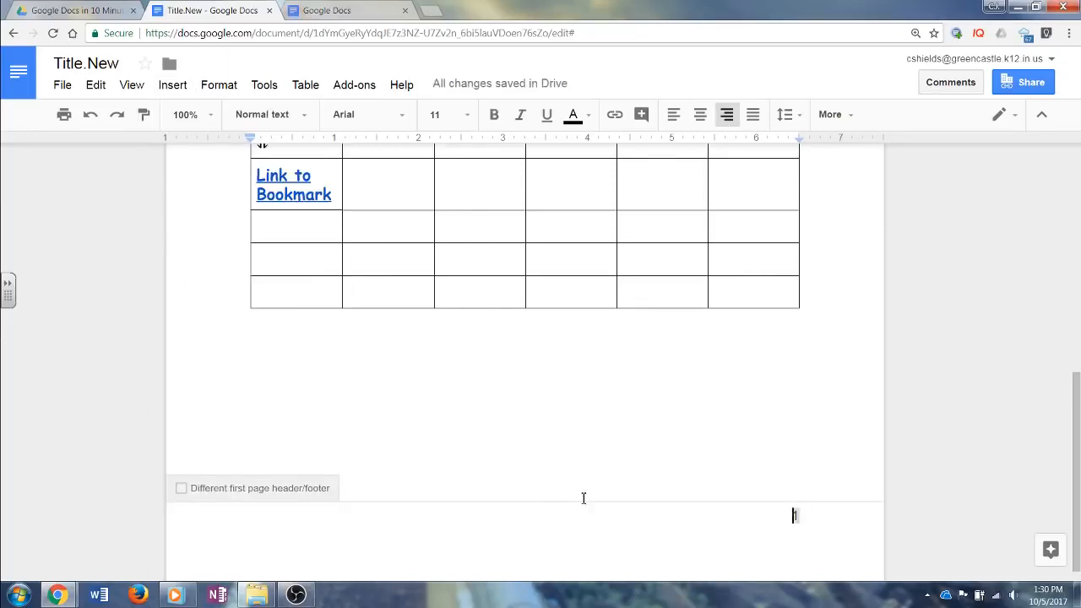
# Put "Page" before the footer's page number and "of" after it, followed by the automatic page count.
pyautogui.write('Page 1')
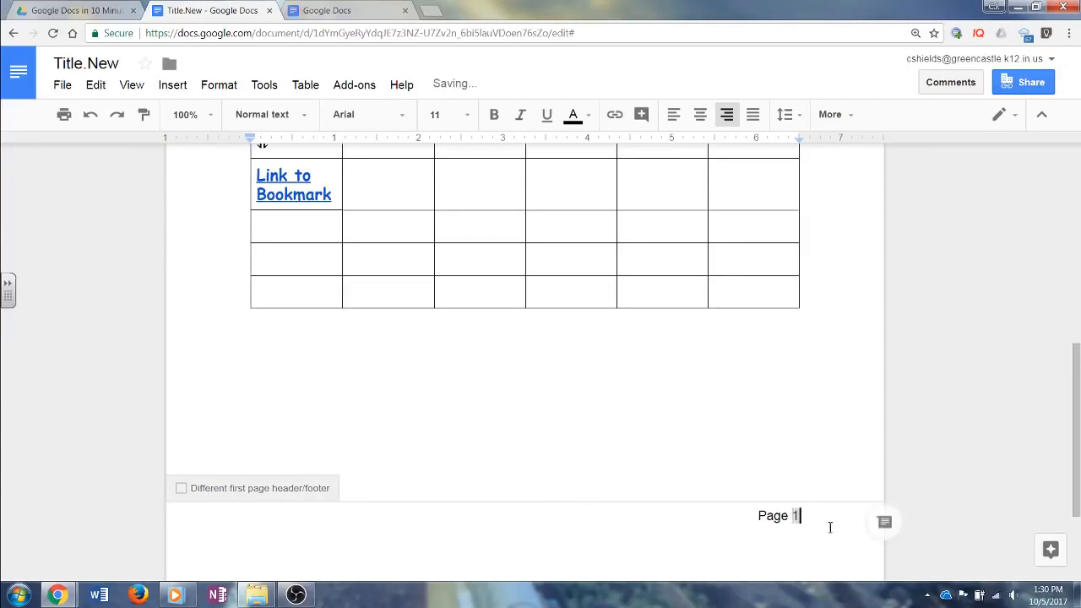
pyautogui.write(' of')
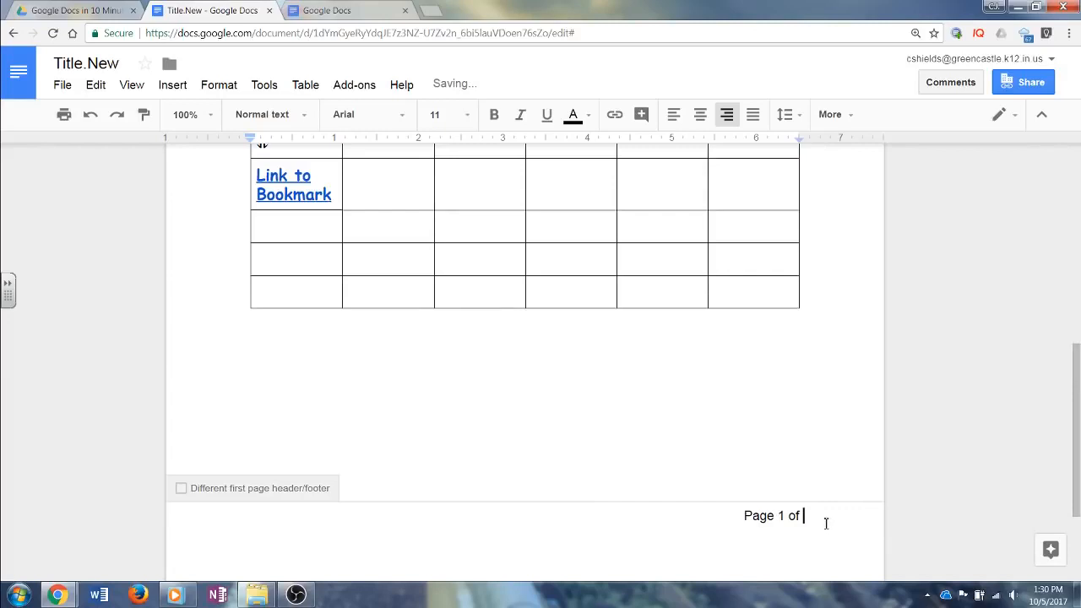
pyautogui.click(173, 84)
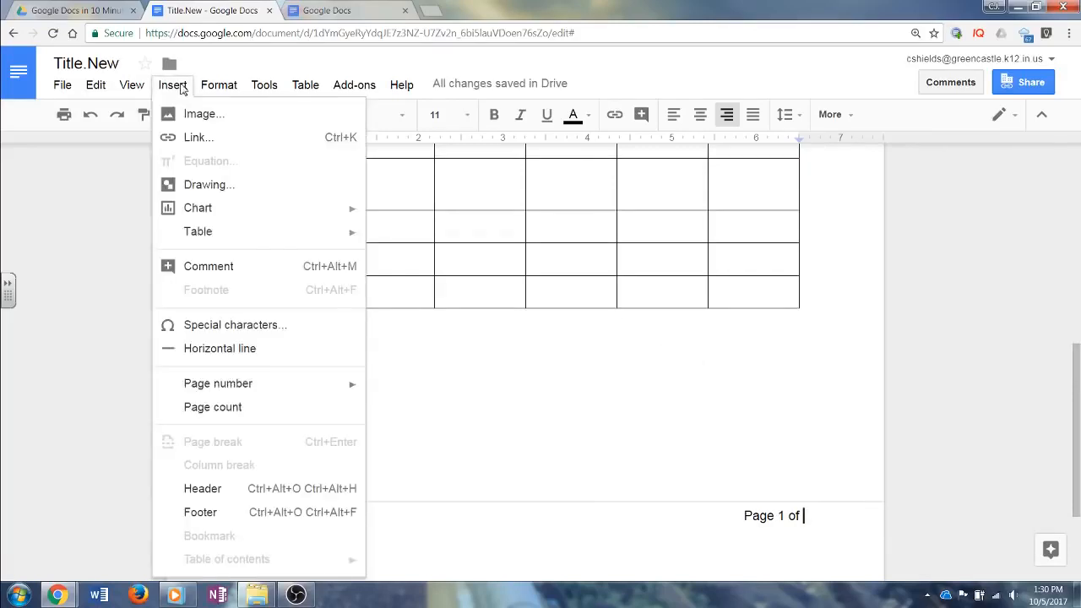
pyautogui.click(223, 407)
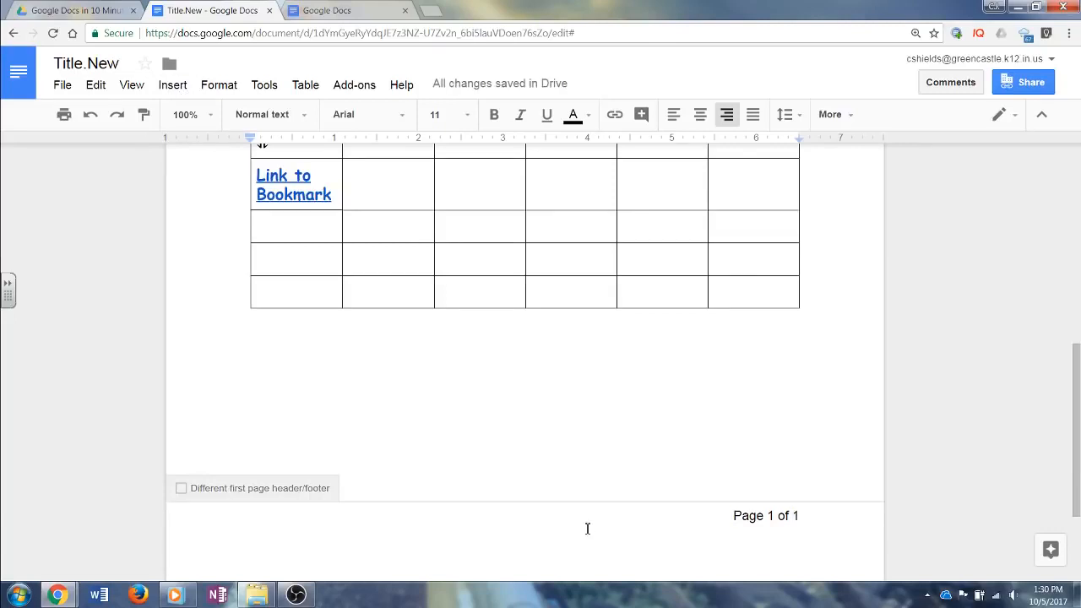
# In Suggesting mode, suggest deleting the word Title at the start of the document, and reject that suggestion.
pyautogui.press('Home')
pyautogui.scroll(5, 933, 309)
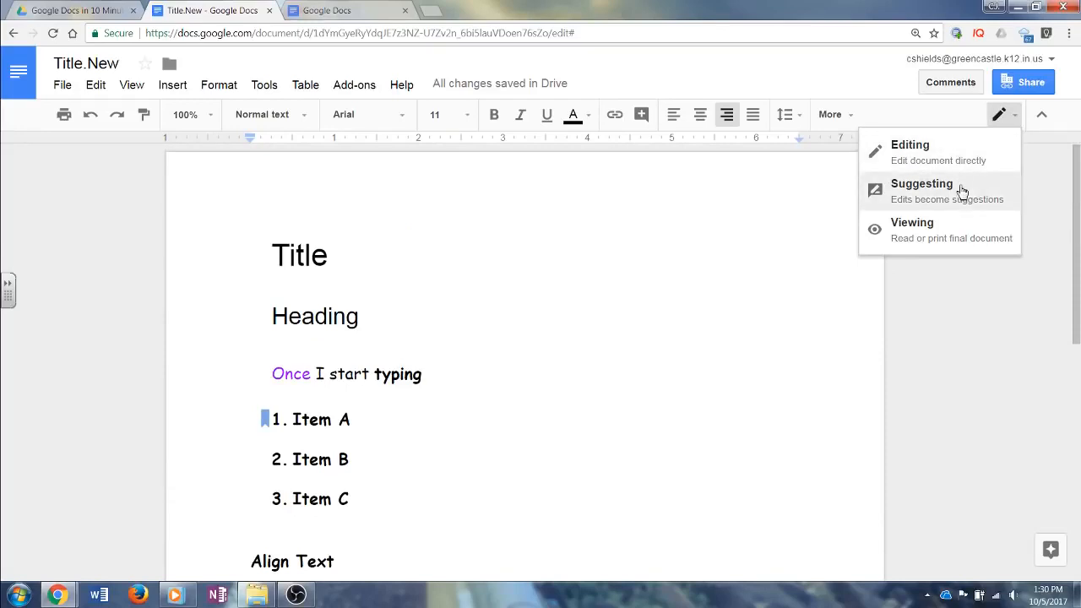
pyautogui.click(961, 191)
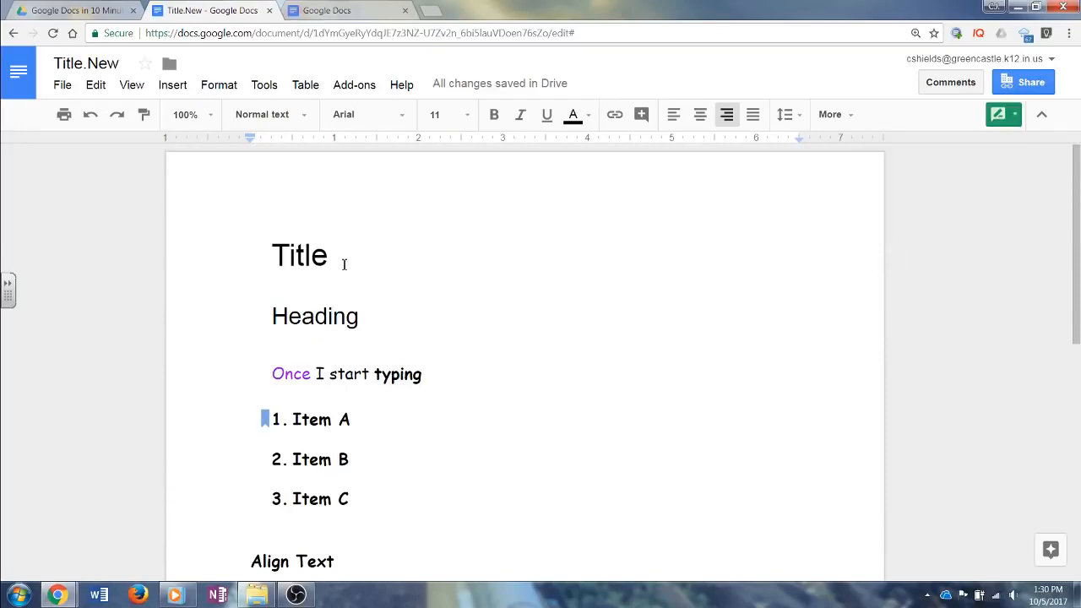
pyautogui.moveTo(344, 265); pyautogui.dragTo(267, 251)
pyautogui.press('BackSpace')
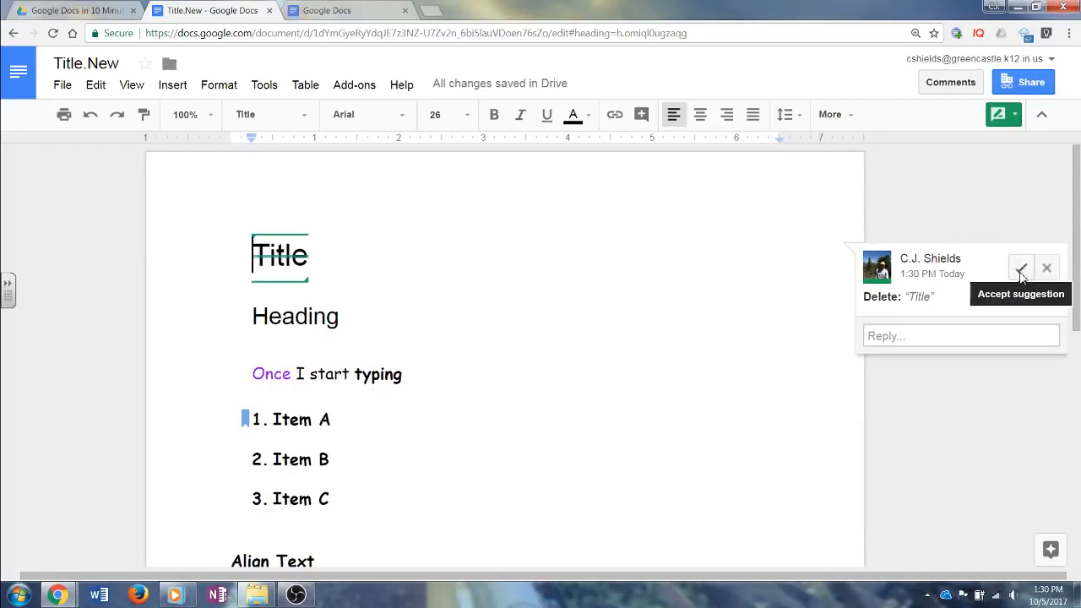
pyautogui.click(1046, 269)
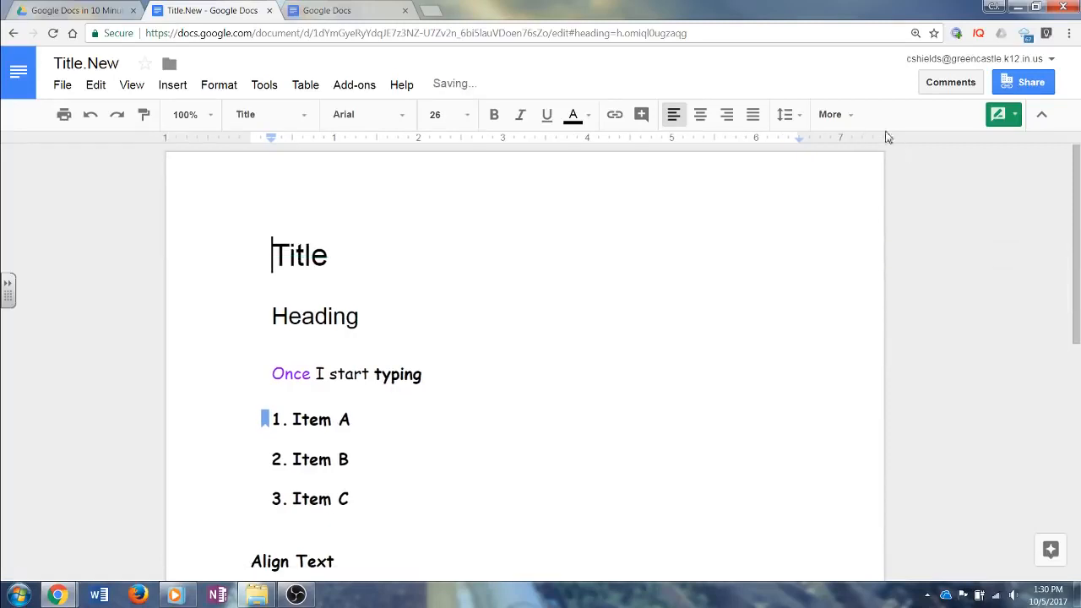
# Switch the document to Viewing mode and back to Editing mode.
pyautogui.click(846, 116)
pyautogui.click(1012, 119)
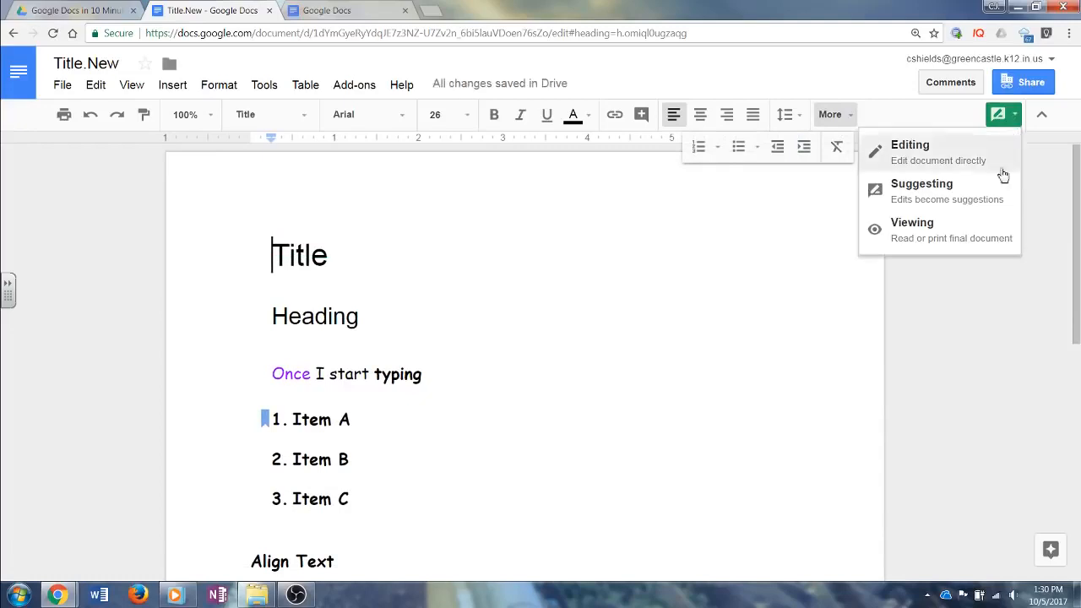
pyautogui.click(981, 246)
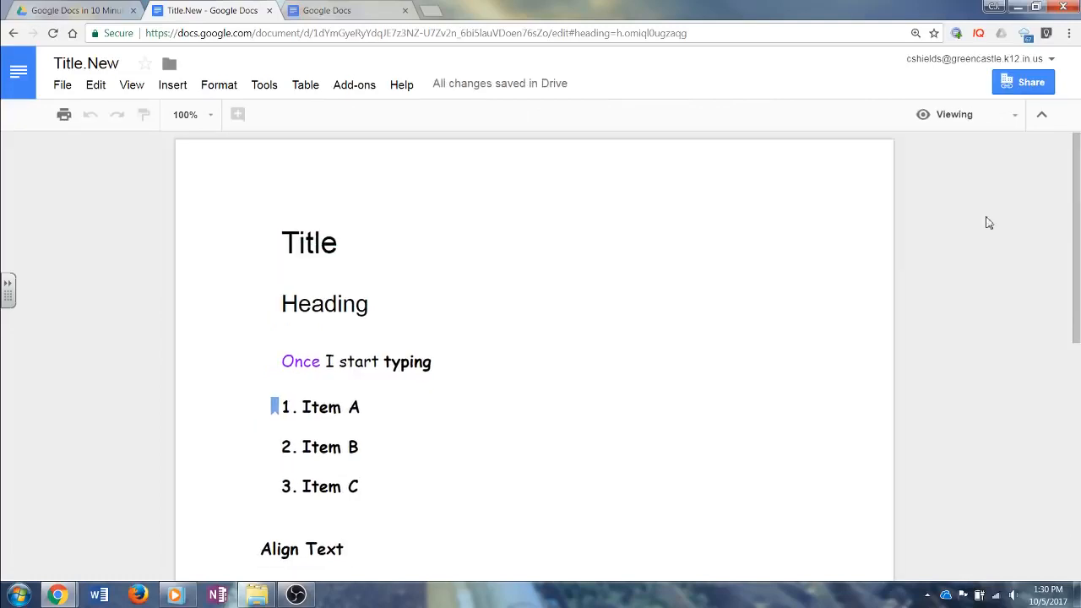
pyautogui.click(1016, 121)
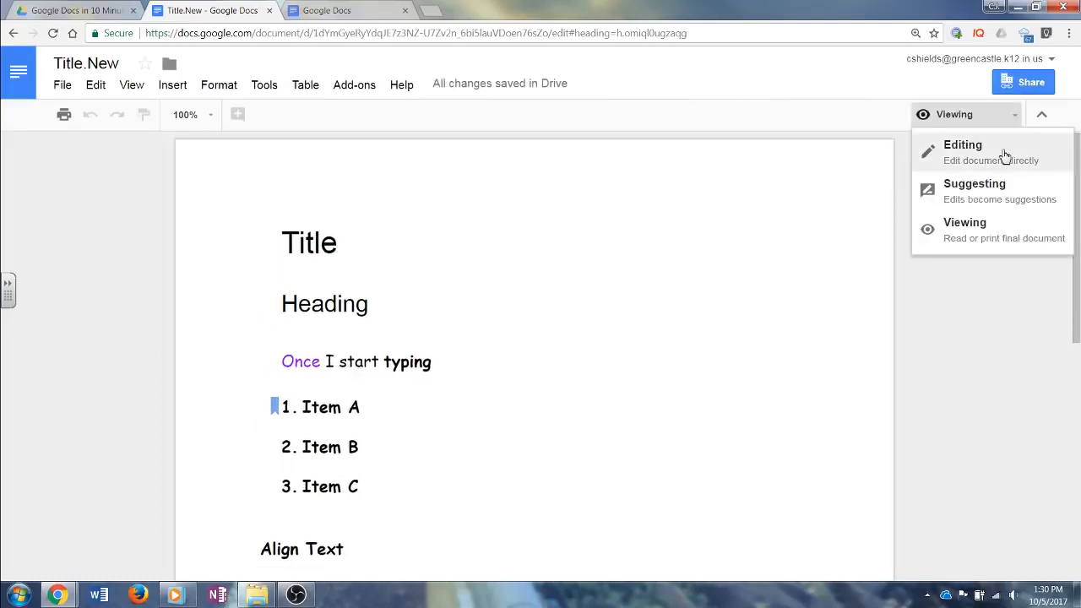
pyautogui.click(1003, 154)
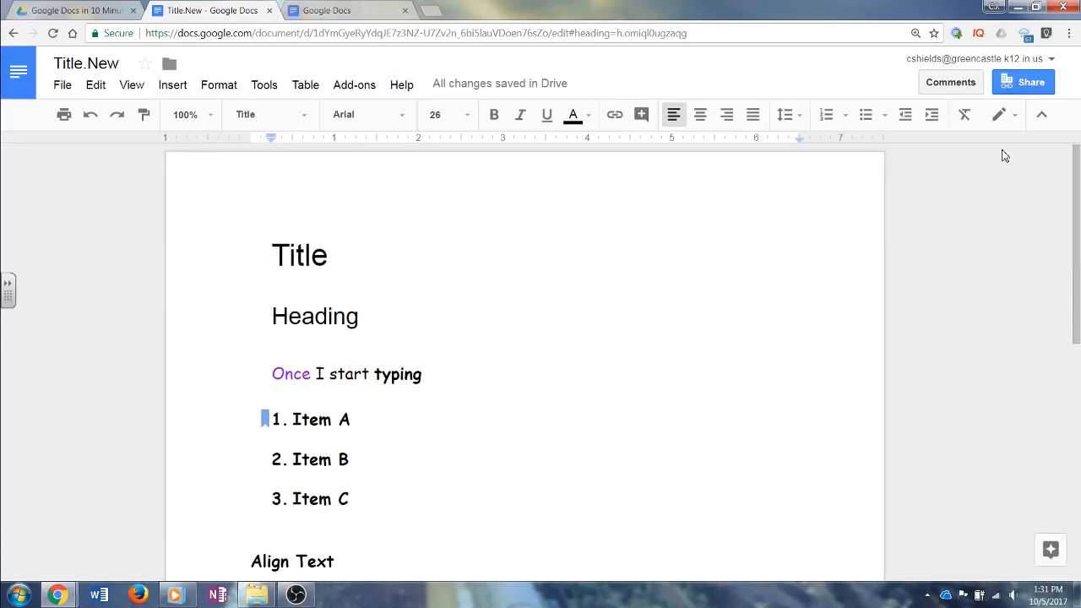
# Run the spelling check on the document.
pyautogui.click(259, 89)
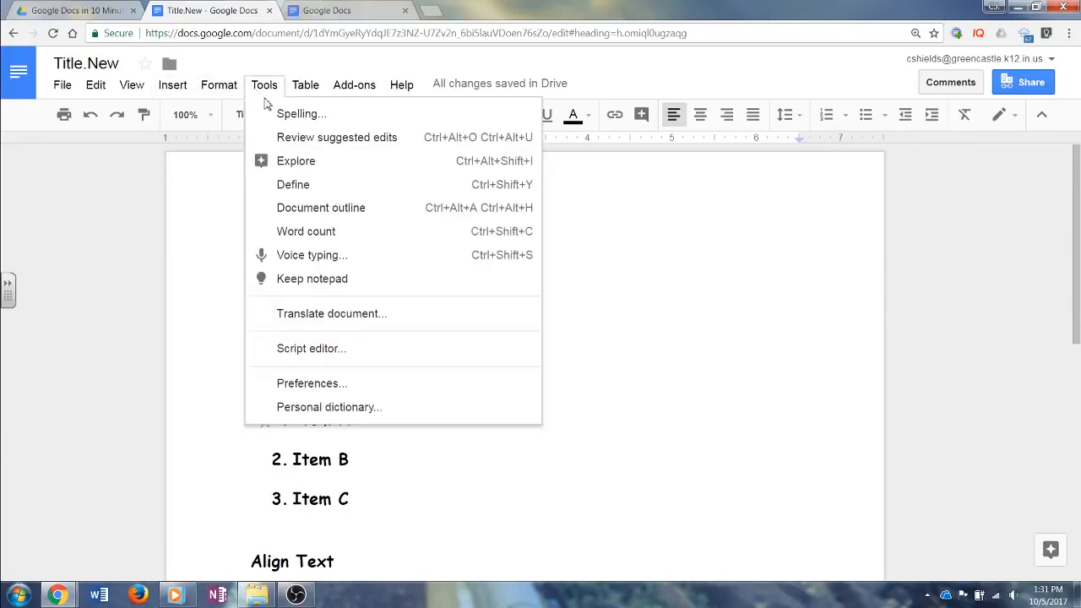
pyautogui.click(284, 113)
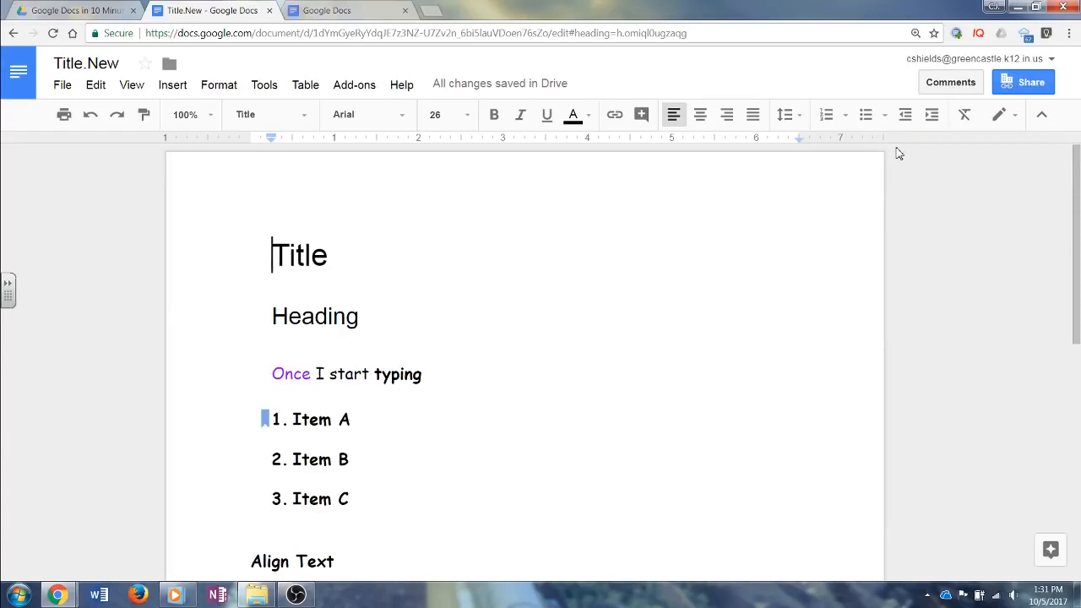
# Review the document preferences, including the full list of automatic substitutions, and close them without changes.
pyautogui.click(263, 85)
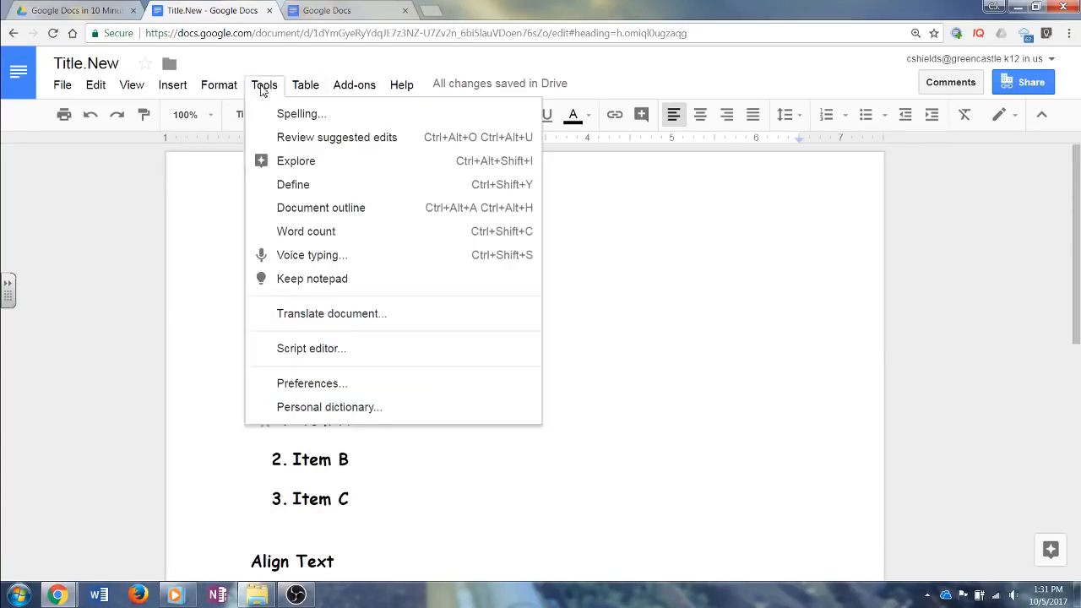
pyautogui.click(304, 391)
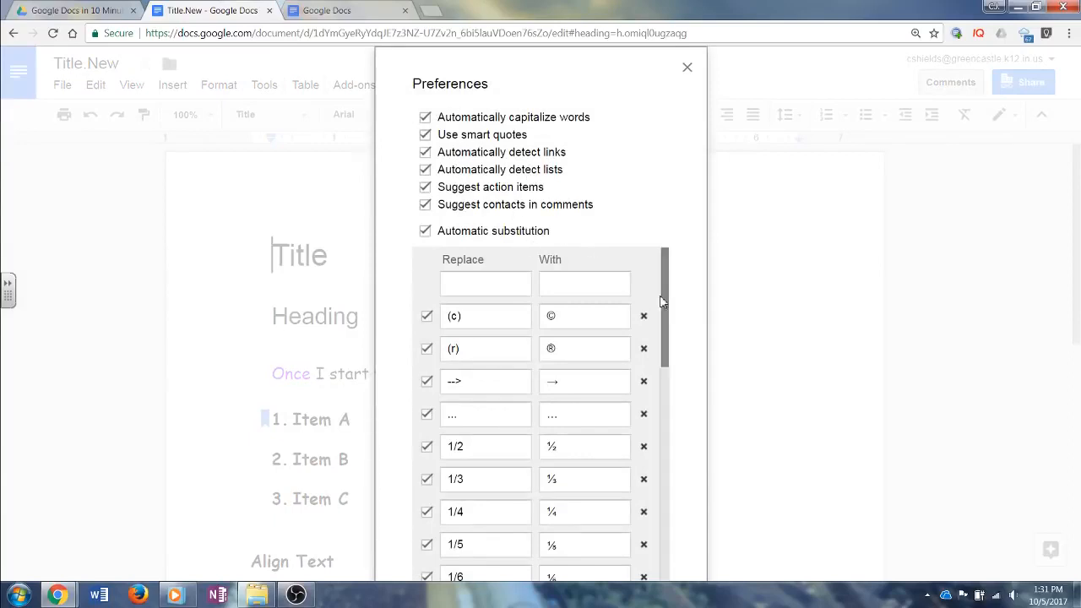
pyautogui.moveTo(665, 293); pyautogui.dragTo(666, 517)
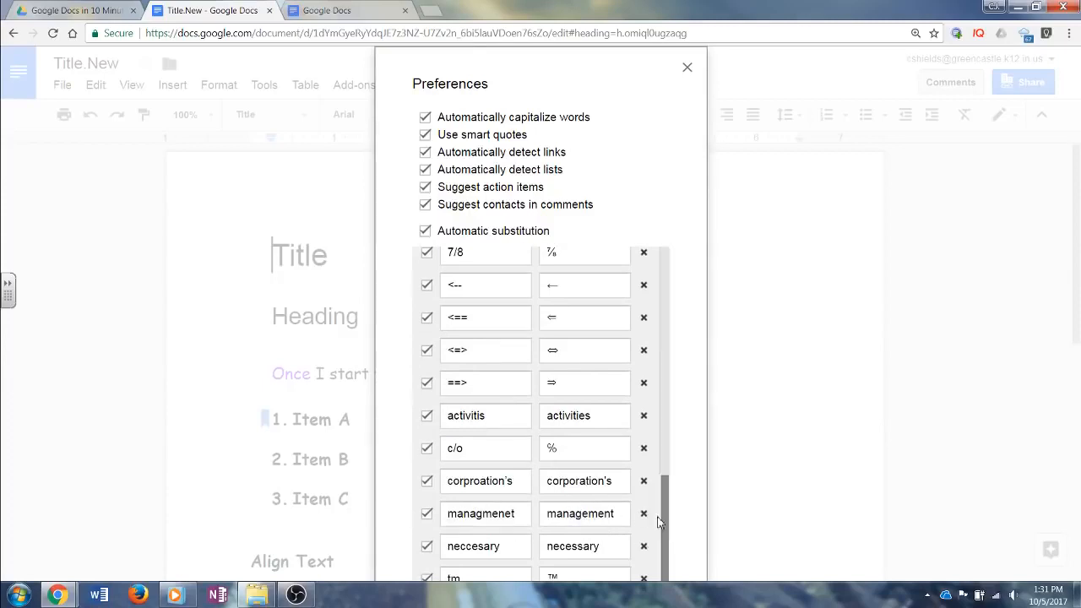
pyautogui.moveTo(663, 513); pyautogui.dragTo(545, 113)
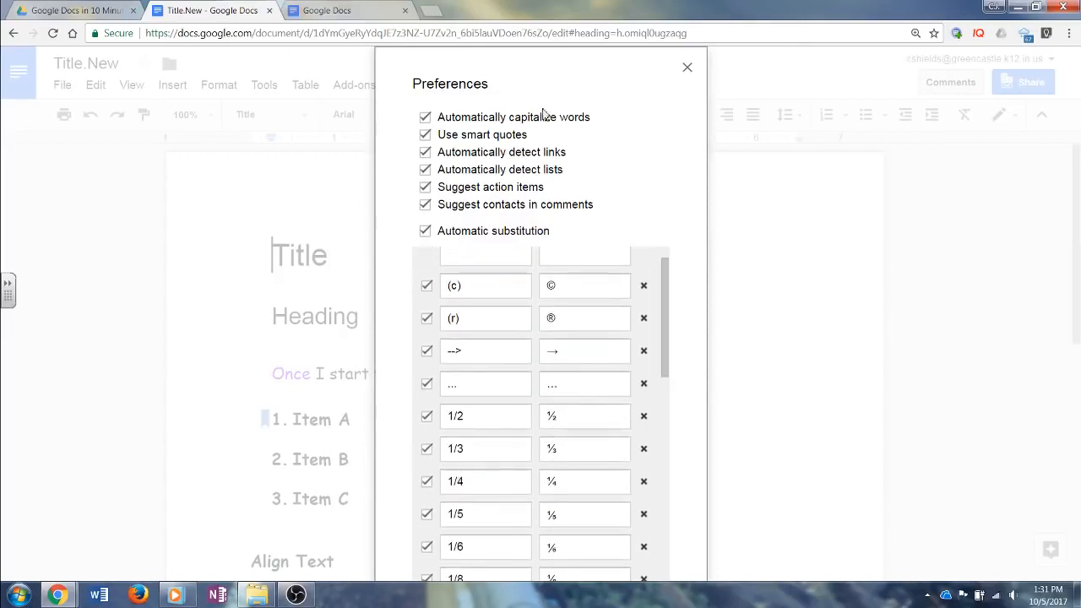
pyautogui.click(685, 68)
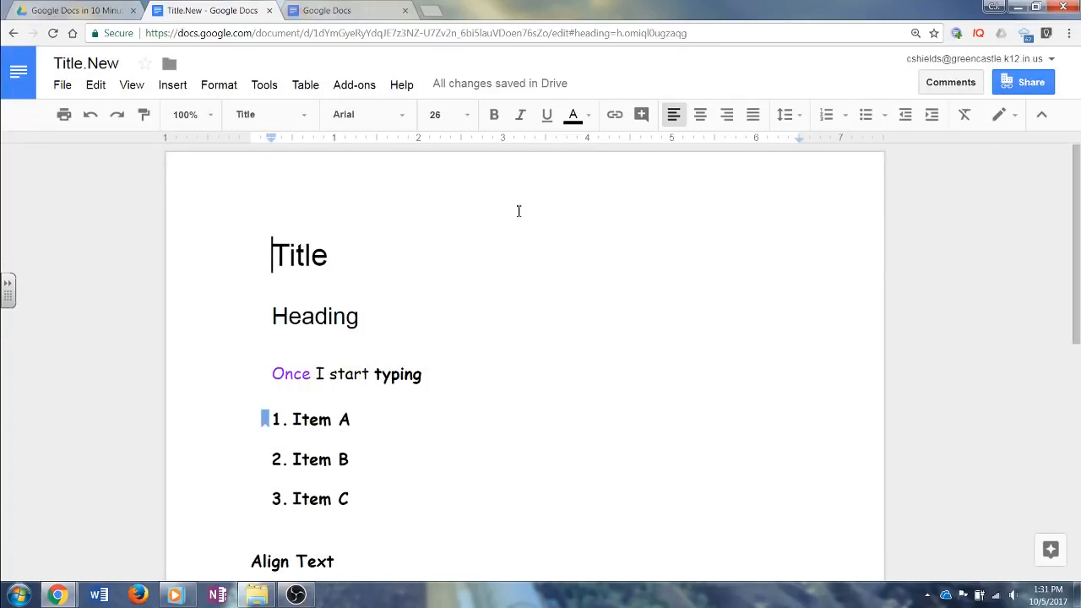
# Add the line "Mt. Saint Helens" below the Align Text line, above the table.
pyautogui.scroll(-4, 511, 321)
pyautogui.scroll(1, 437, 355)
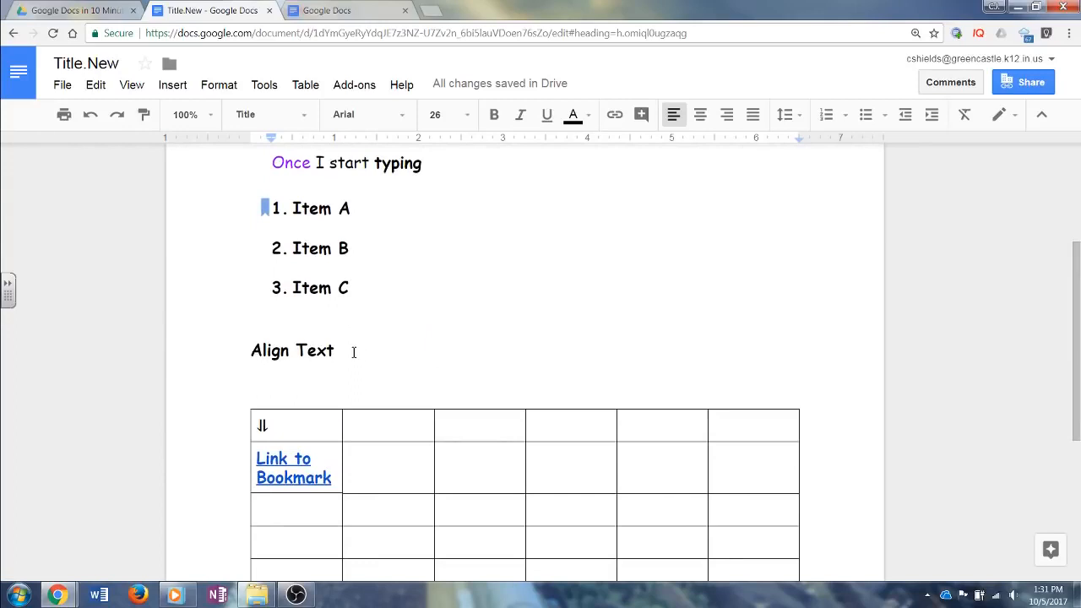
pyautogui.click(353, 352)
pyautogui.press('Return')
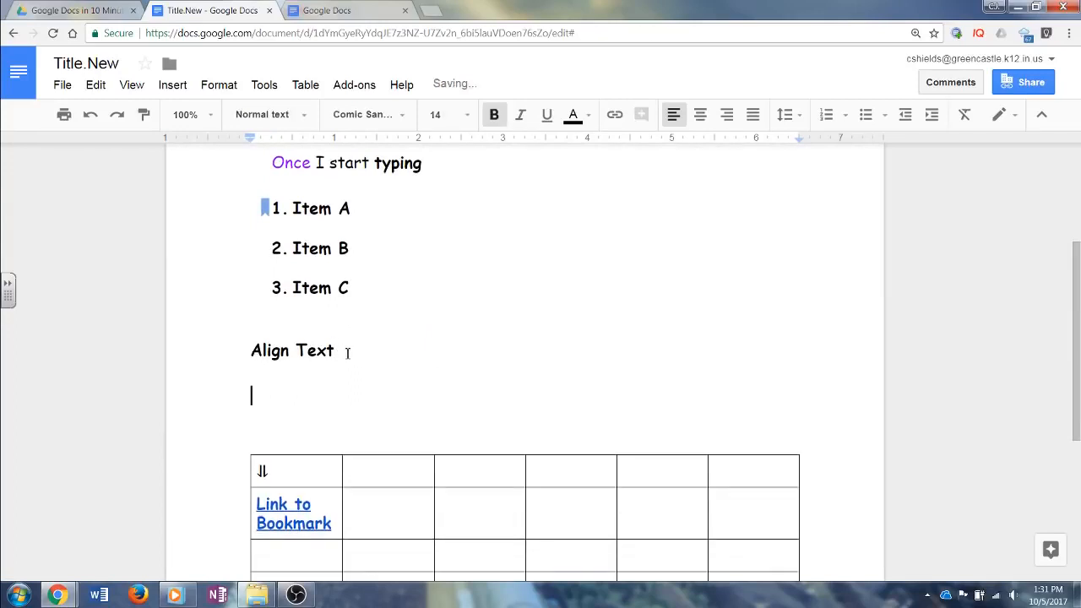
pyautogui.write('Mt. Saint Helens')
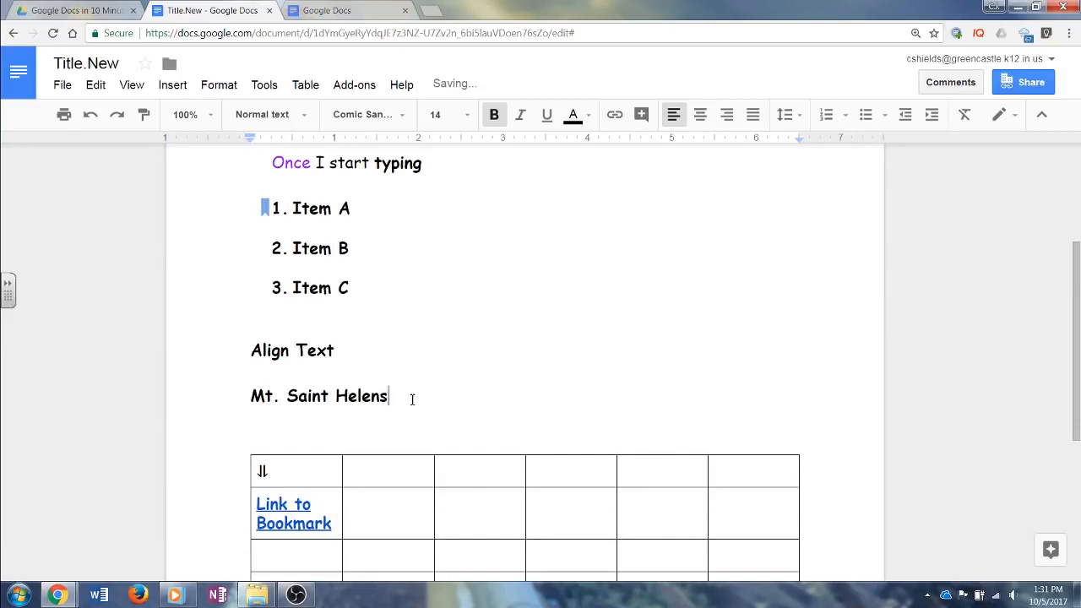
pyautogui.moveTo(412, 400); pyautogui.dragTo(236, 403)
pyautogui.click(264, 85)
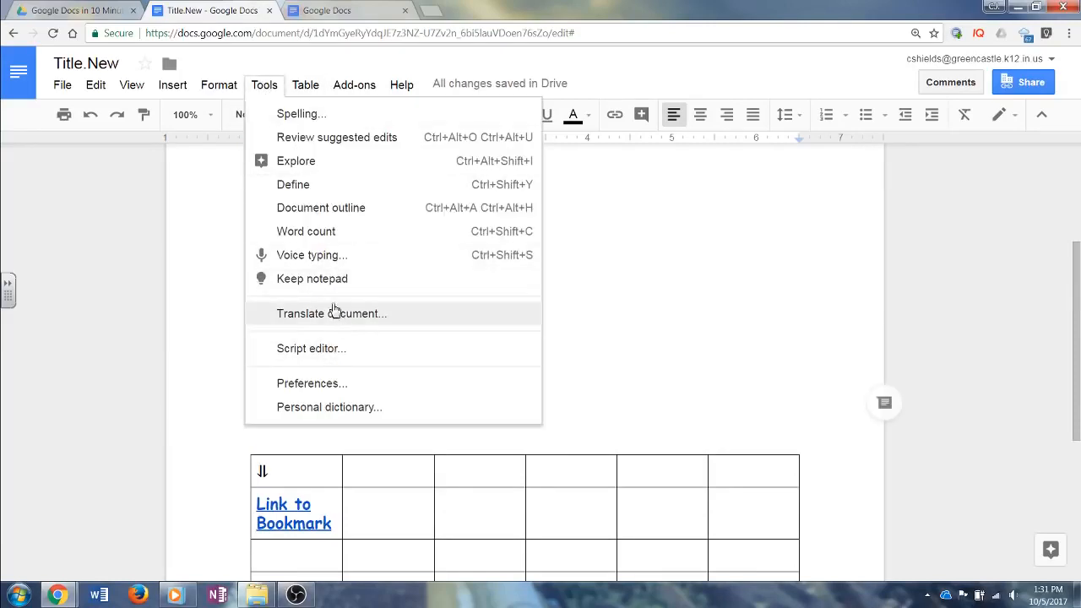
pyautogui.click(348, 162)
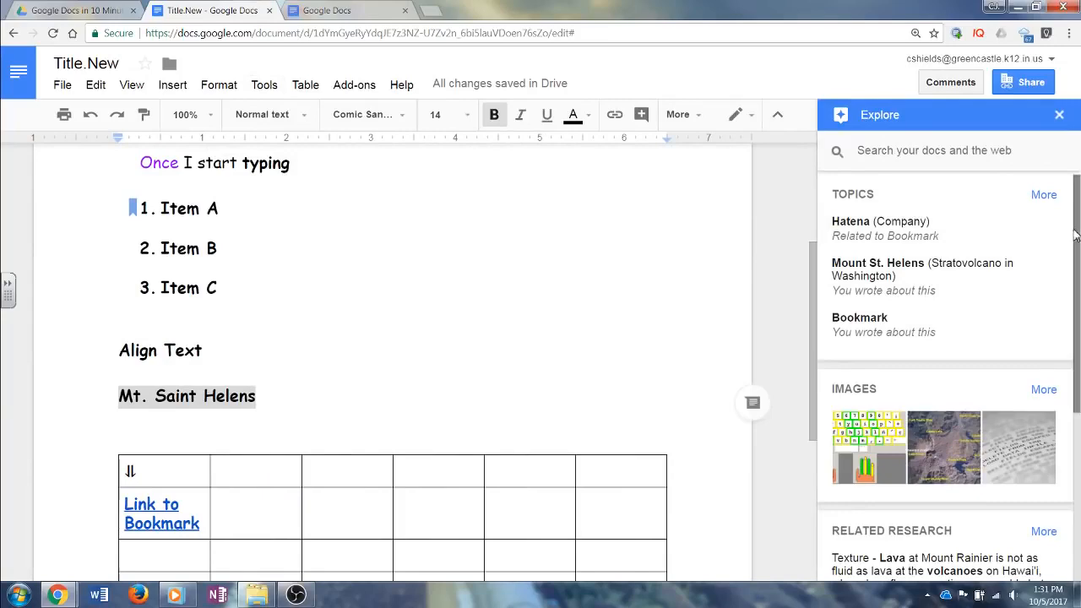
pyautogui.moveTo(1075, 235); pyautogui.dragTo(1074, 404)
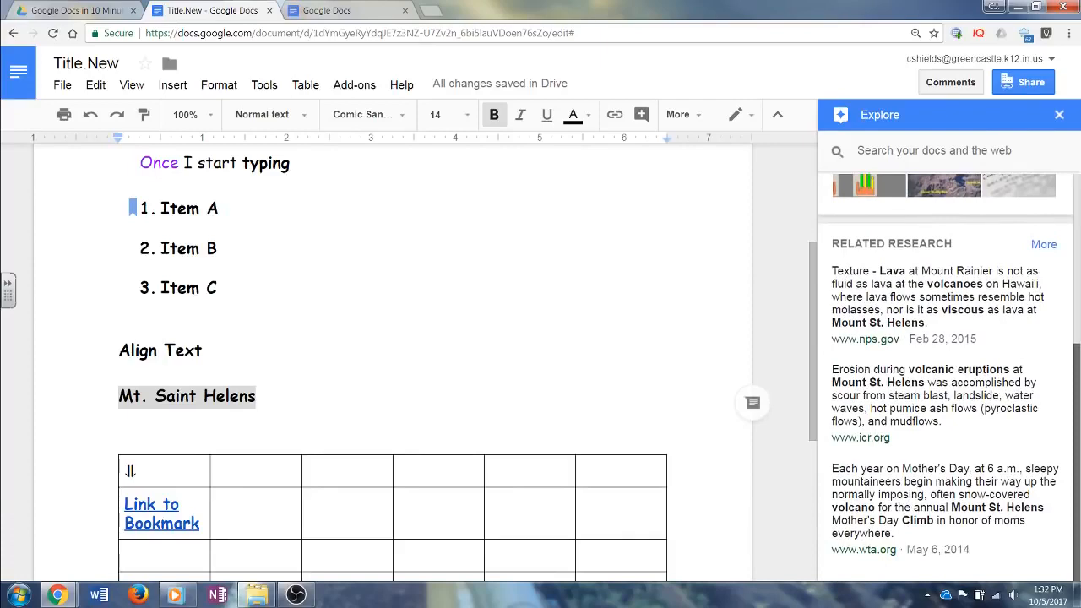
pyautogui.click(887, 343)
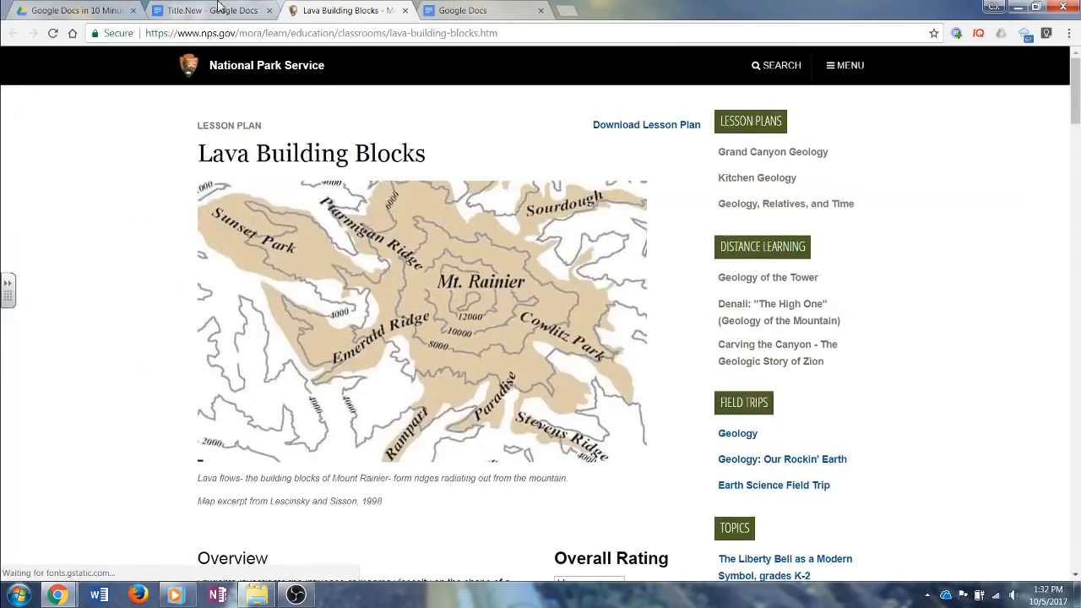
pyautogui.click(218, 6)
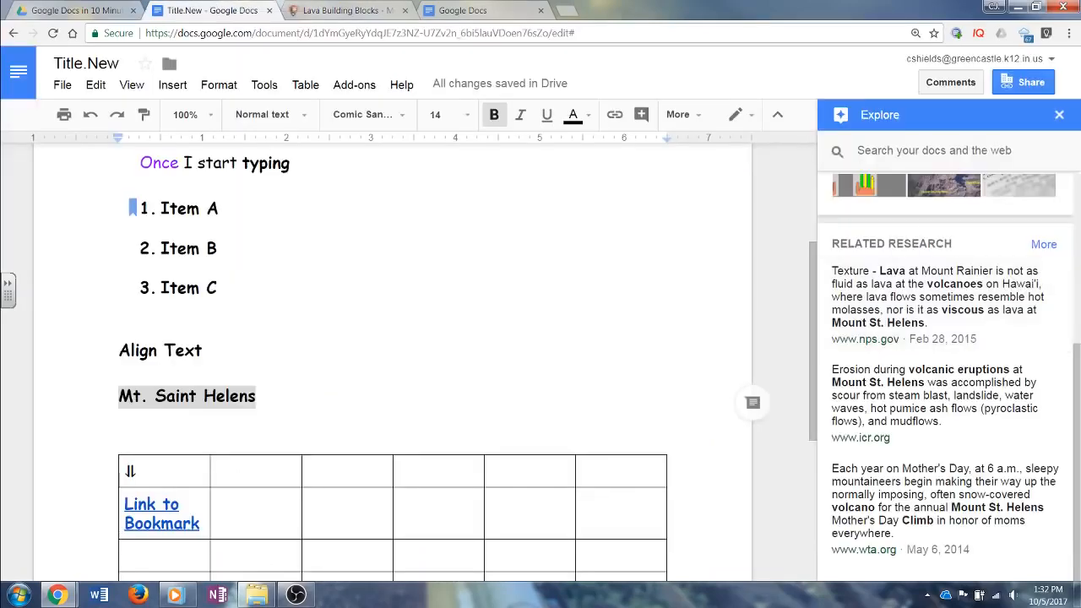
pyautogui.scroll(4, 1006, 382)
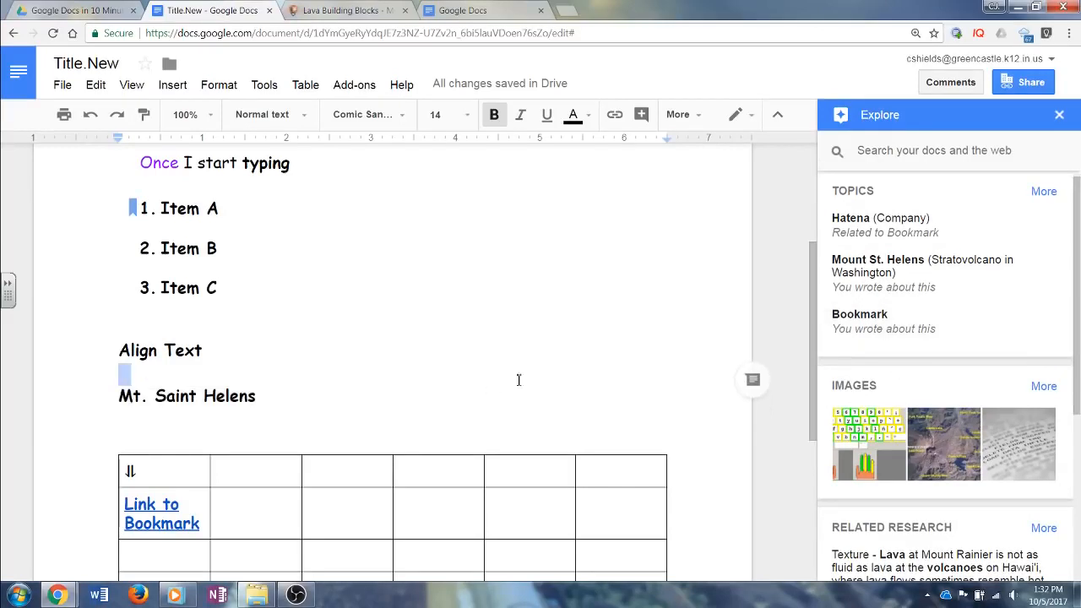
# Select the text "Mt. Saint Helens" and open link insertion for it.
pyautogui.scroll(1, 251, 338)
pyautogui.scroll(-2, 248, 349)
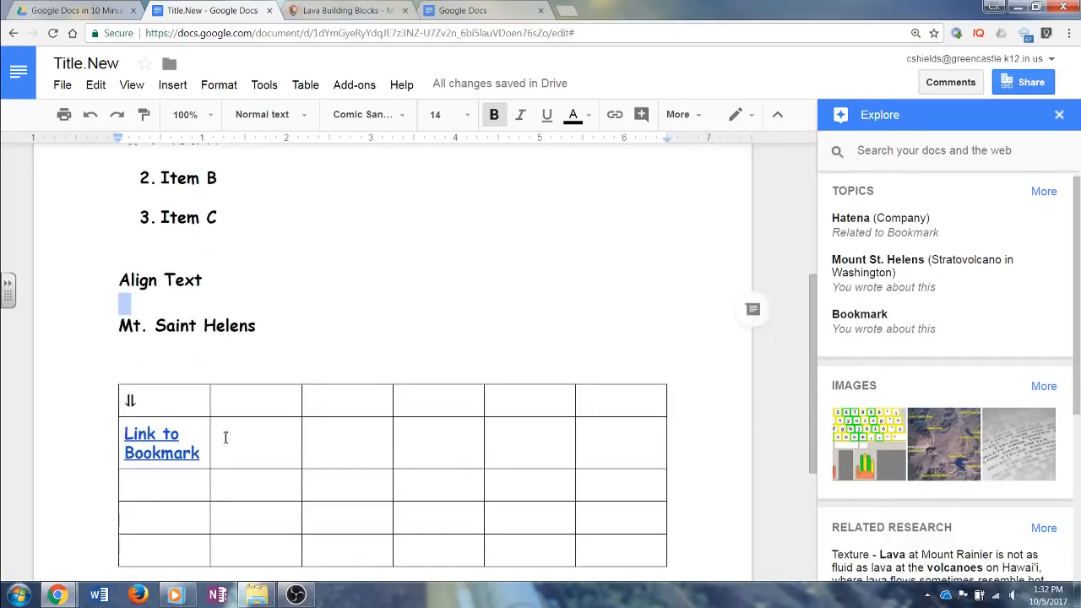
pyautogui.moveTo(255, 326); pyautogui.dragTo(116, 330)
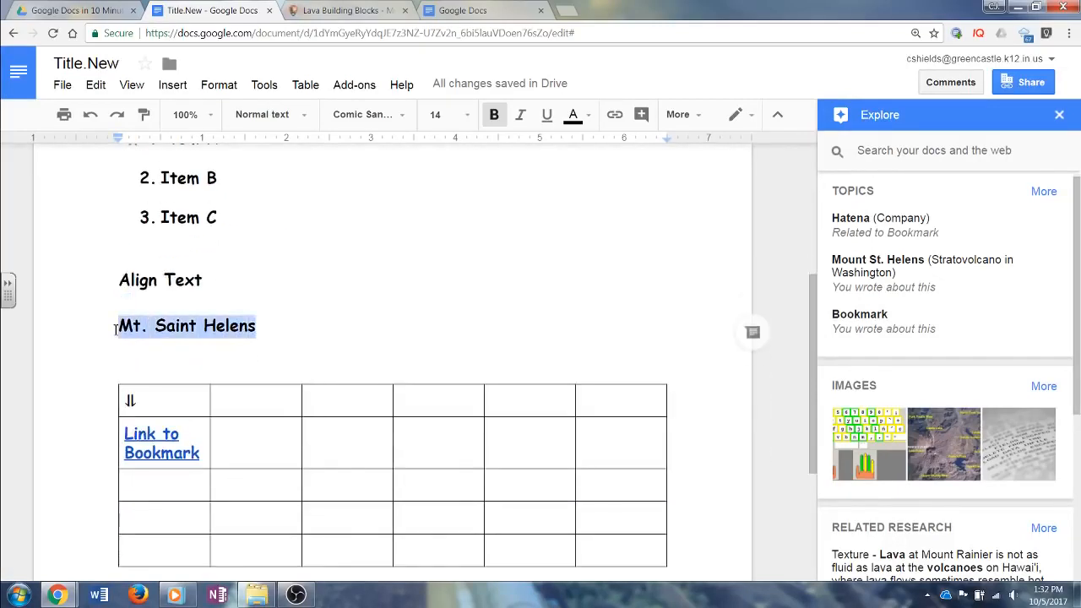
pyautogui.click(173, 84)
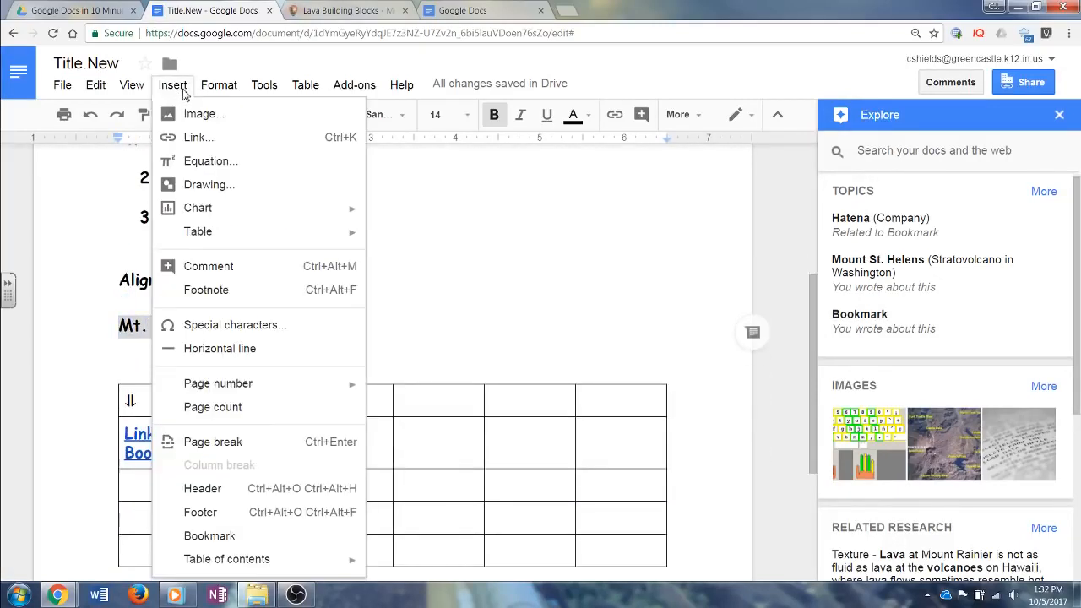
pyautogui.click(199, 137)
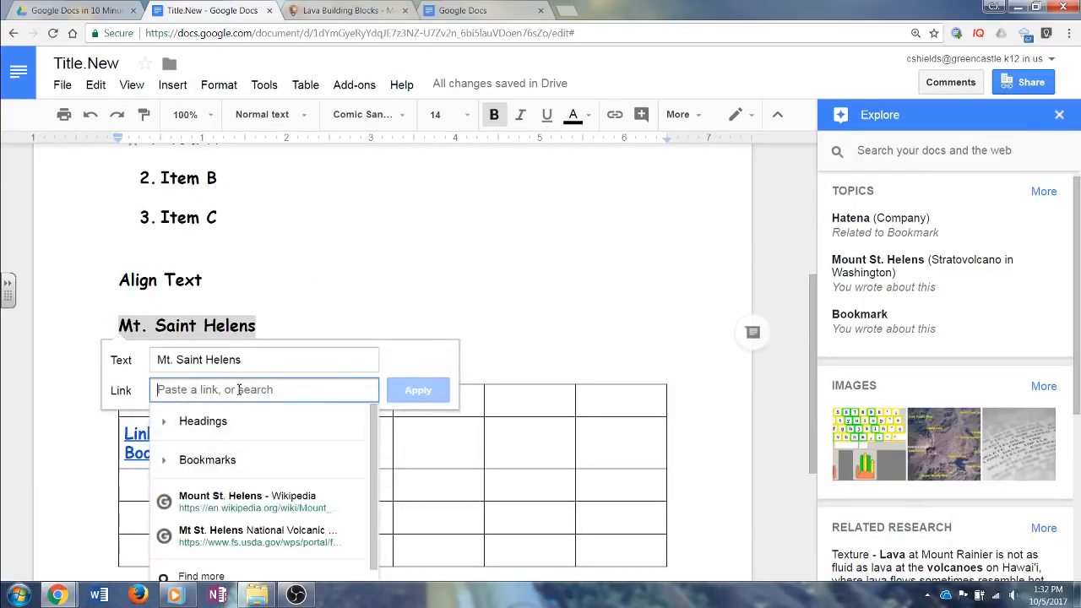
# Search the web for "mt. saint helens" in a new browser tab and open the Wikipedia article on Mount St. Helens.
pyautogui.click(566, 11)
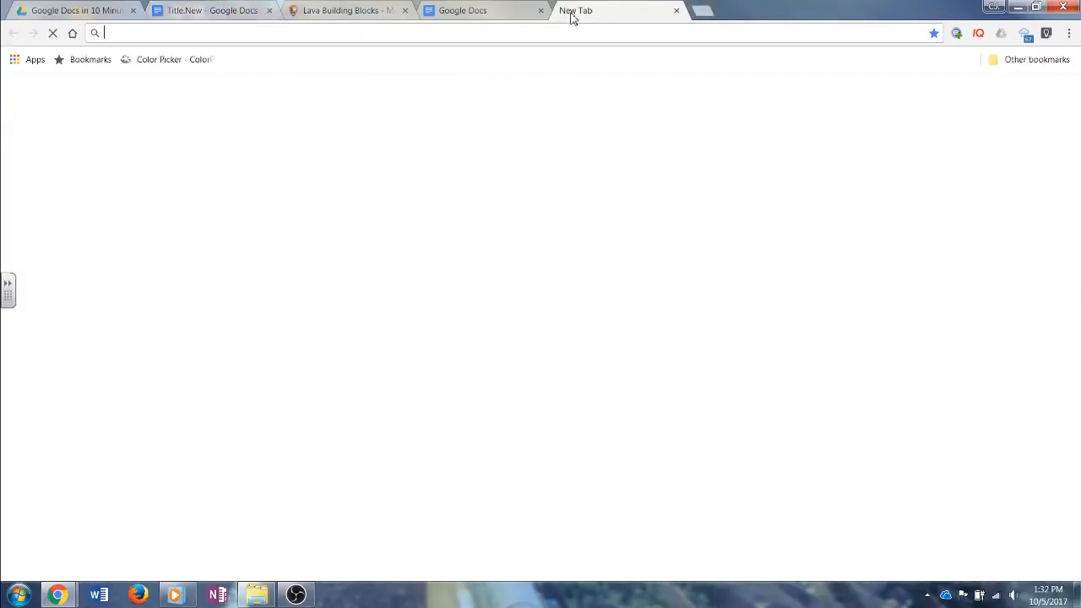
pyautogui.write('Mt. S')
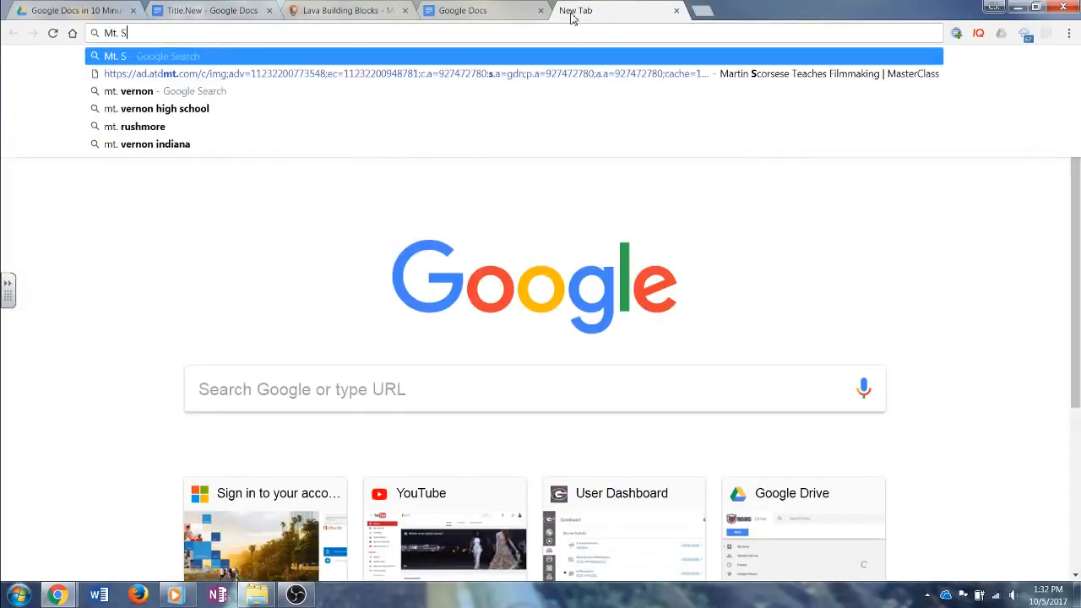
pyautogui.write('aind')
pyautogui.press('Down')
pyautogui.press('Return')
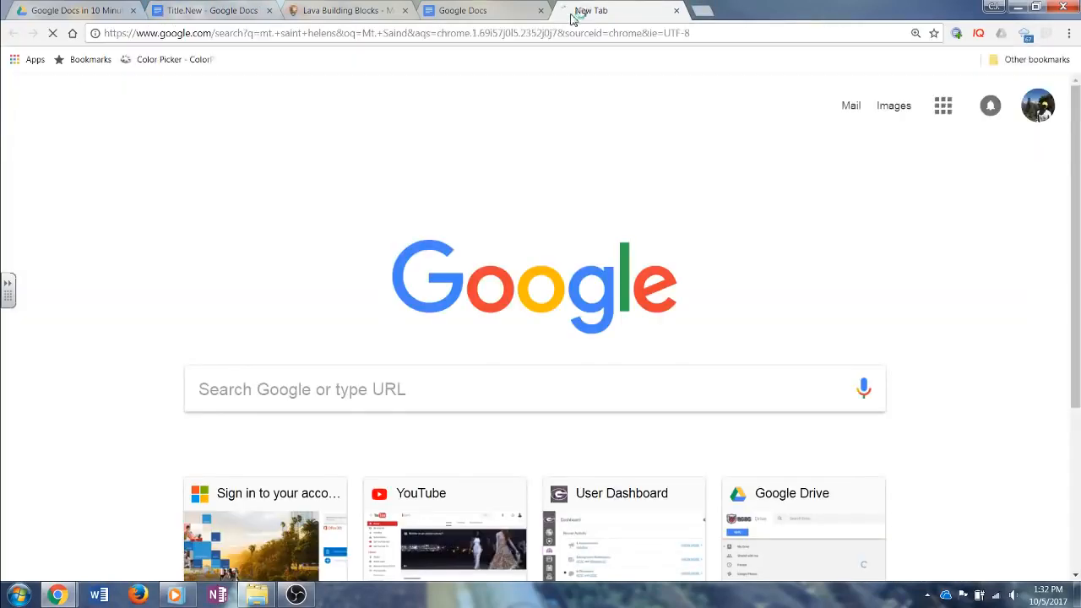
pyautogui.click(380, 247)
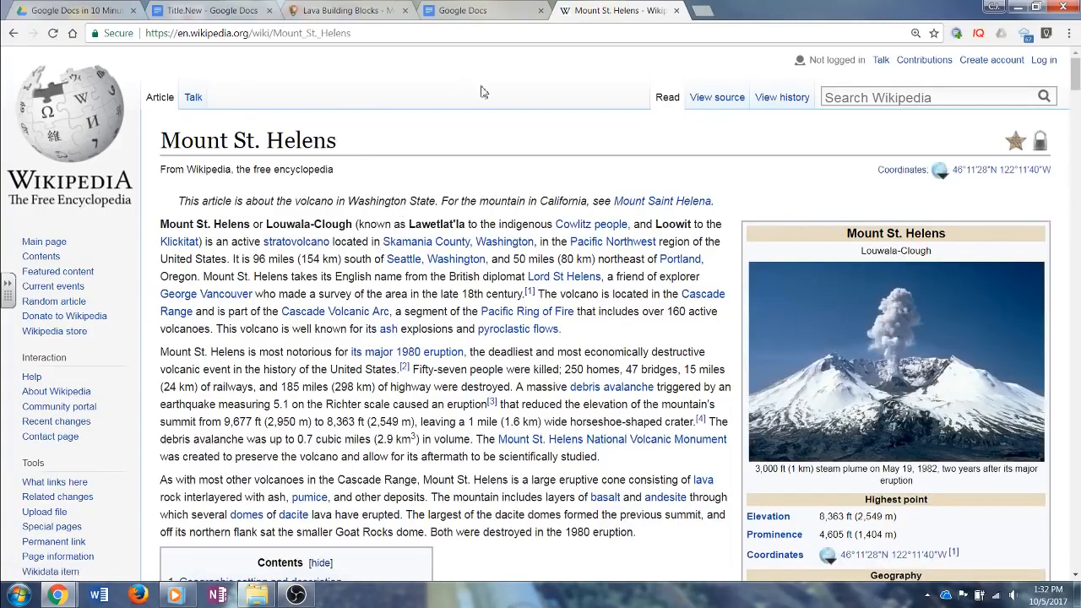
# Copy the Wikipedia article's address, apply it as the link for "Mt. Saint Helens" in the document, and close Explore.
pyautogui.click(326, 34)
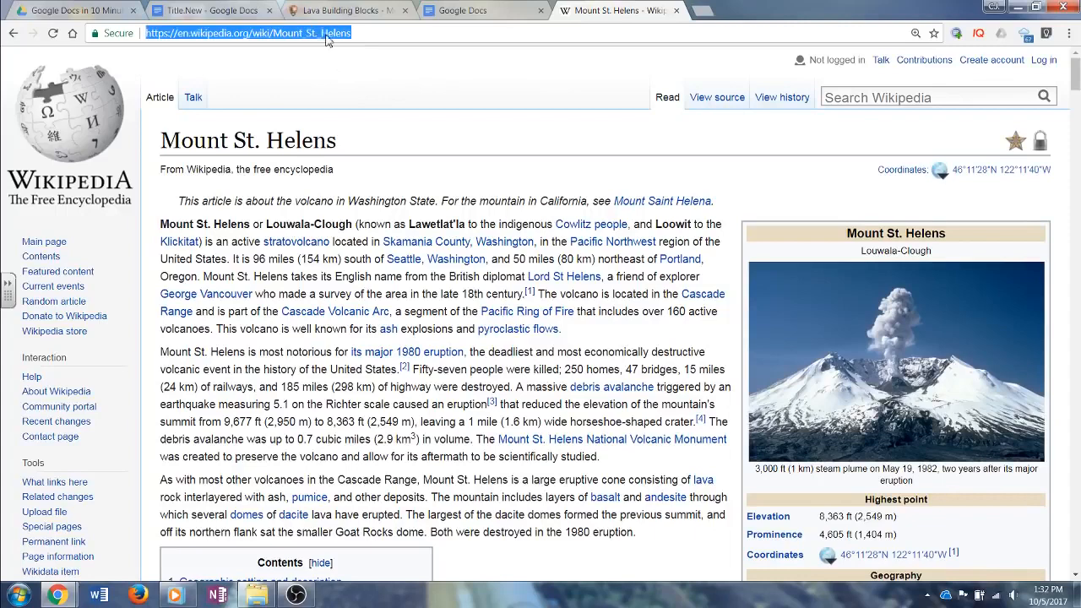
pyautogui.rightClick(328, 38)
pyautogui.click(345, 84)
pyautogui.click(218, 11)
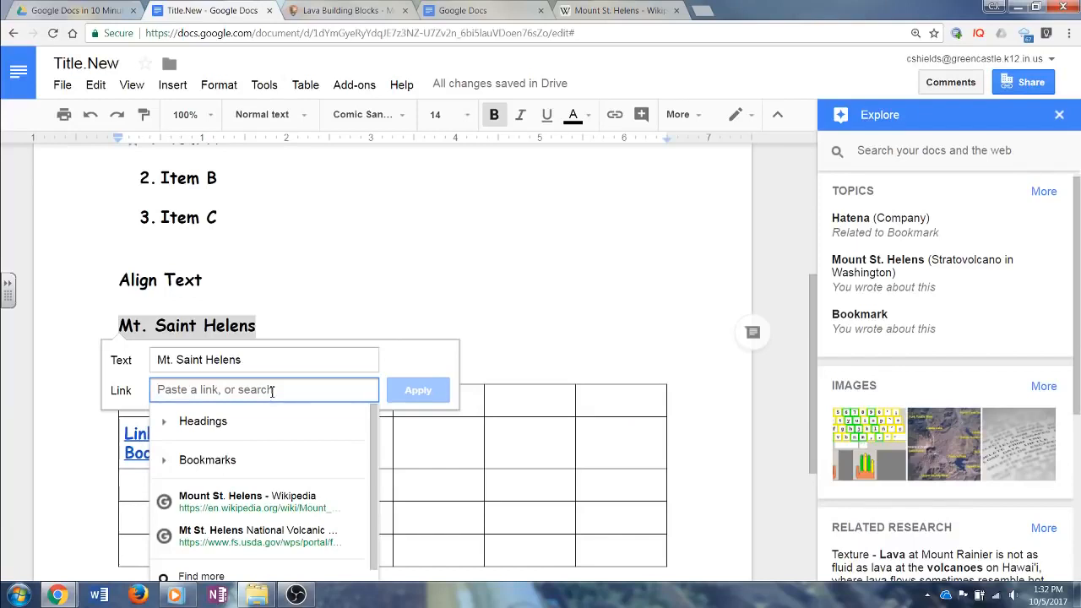
pyautogui.hotkey('ctrl', 'v')
pyautogui.click(418, 390)
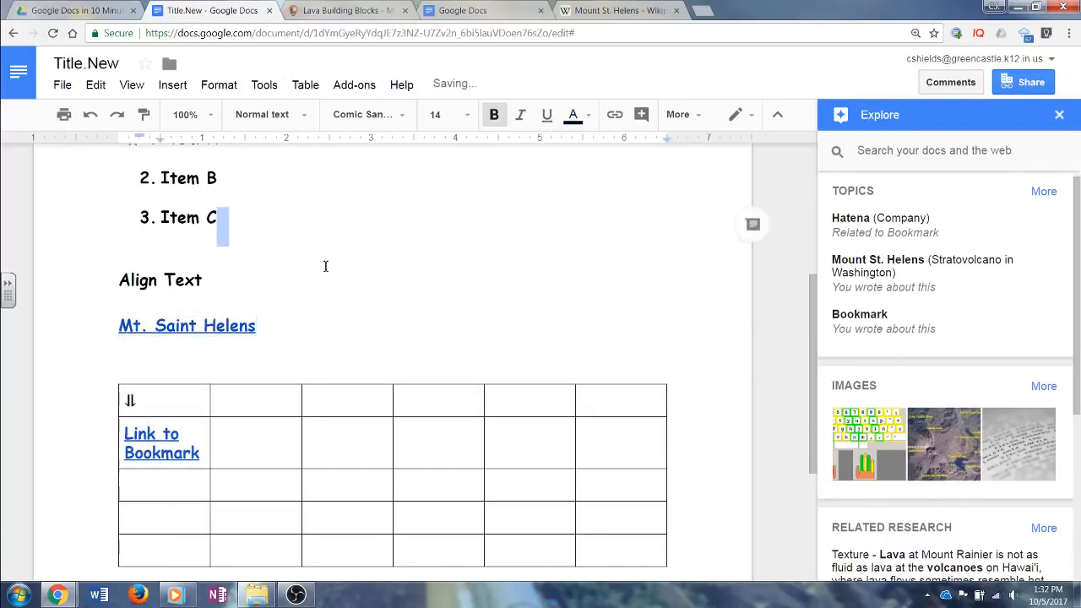
pyautogui.click(242, 326)
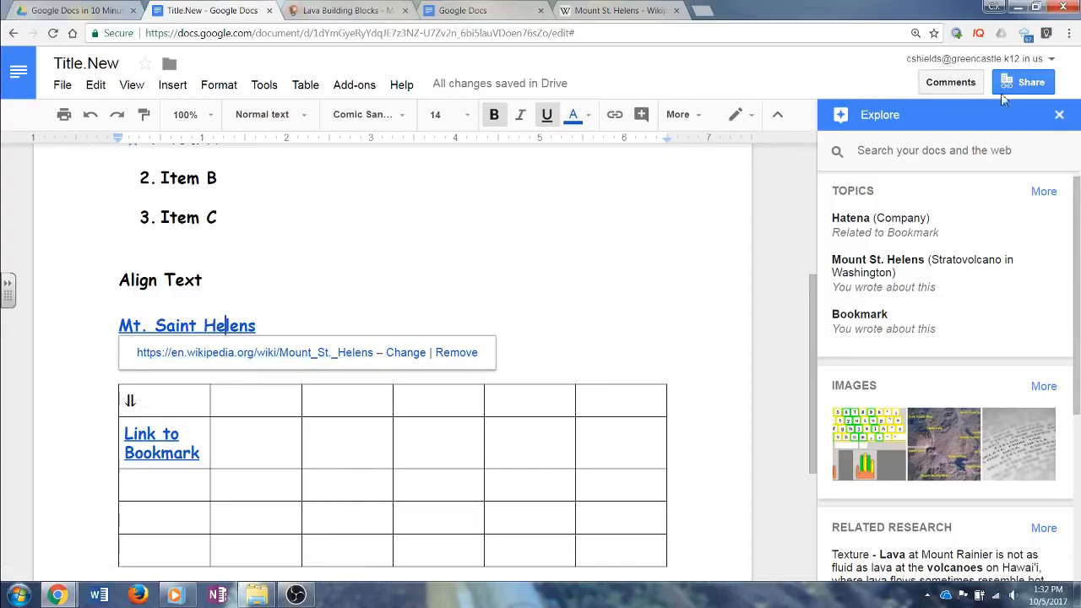
pyautogui.click(1058, 114)
# Add the comment "Is this the correct spelling?" on the blank line above Align Text.
pyautogui.click(405, 253)
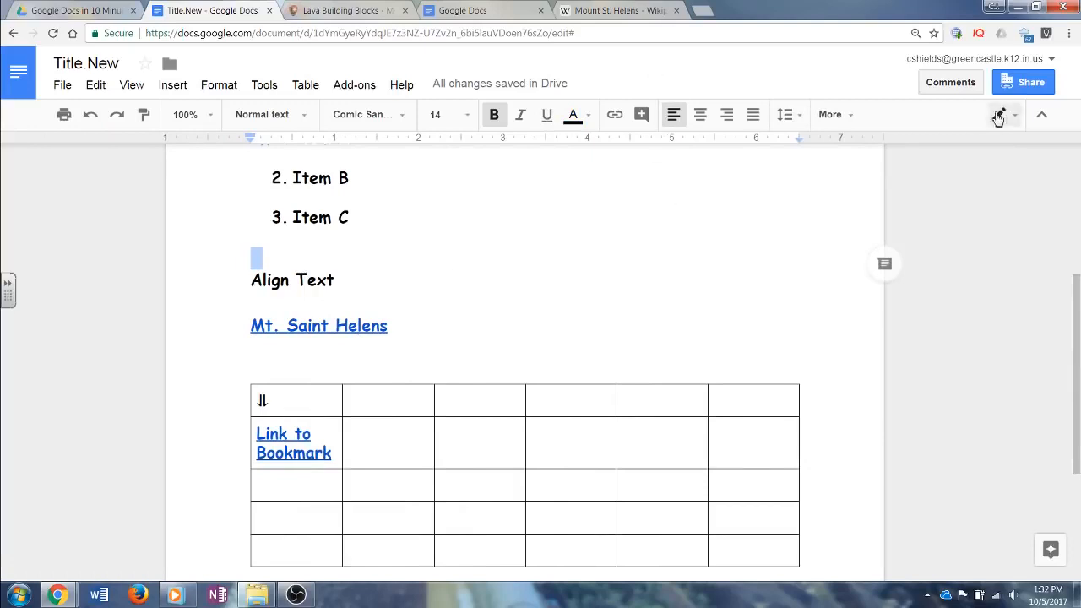
pyautogui.click(173, 88)
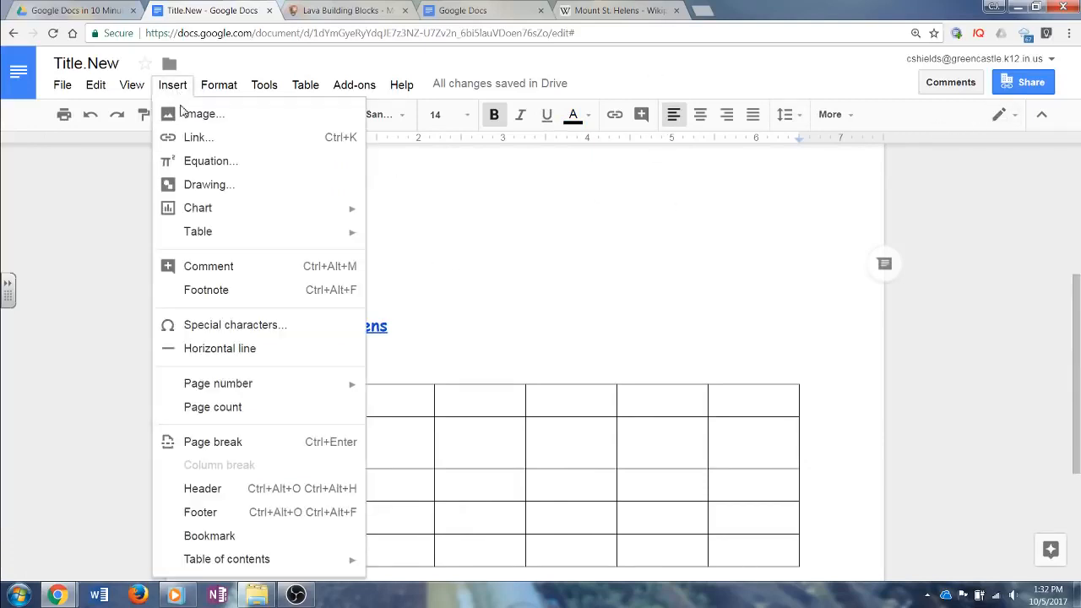
pyautogui.click(234, 268)
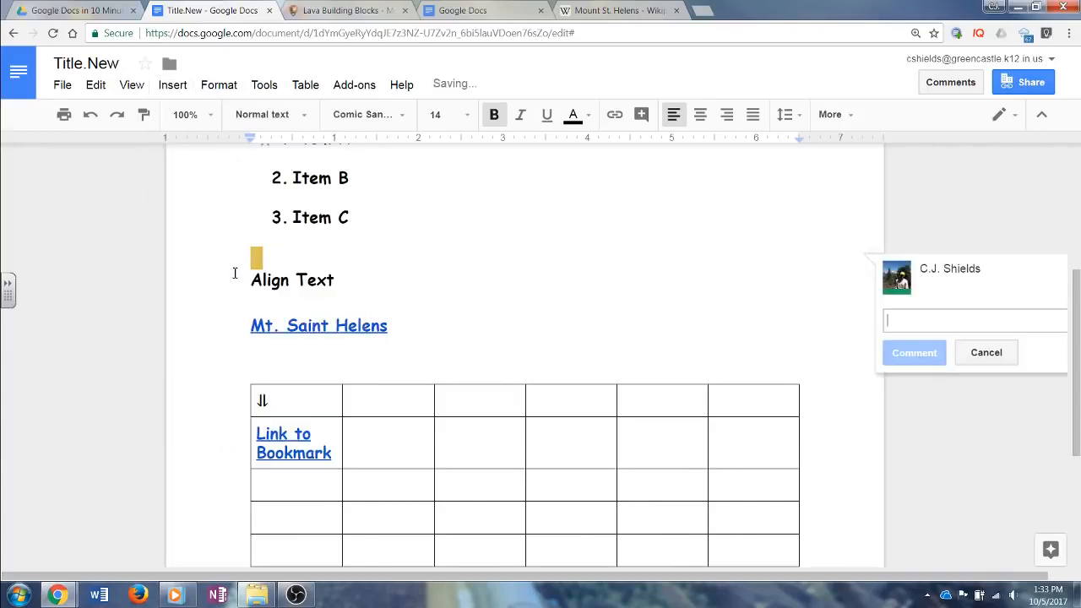
pyautogui.write('Is t')
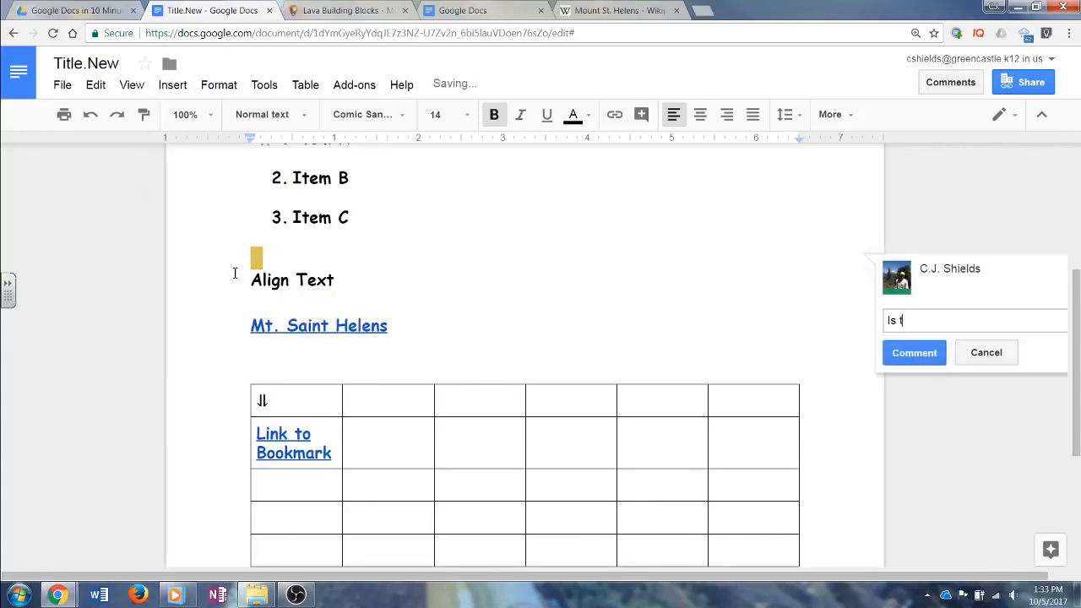
pyautogui.write('his the correct spelling?')
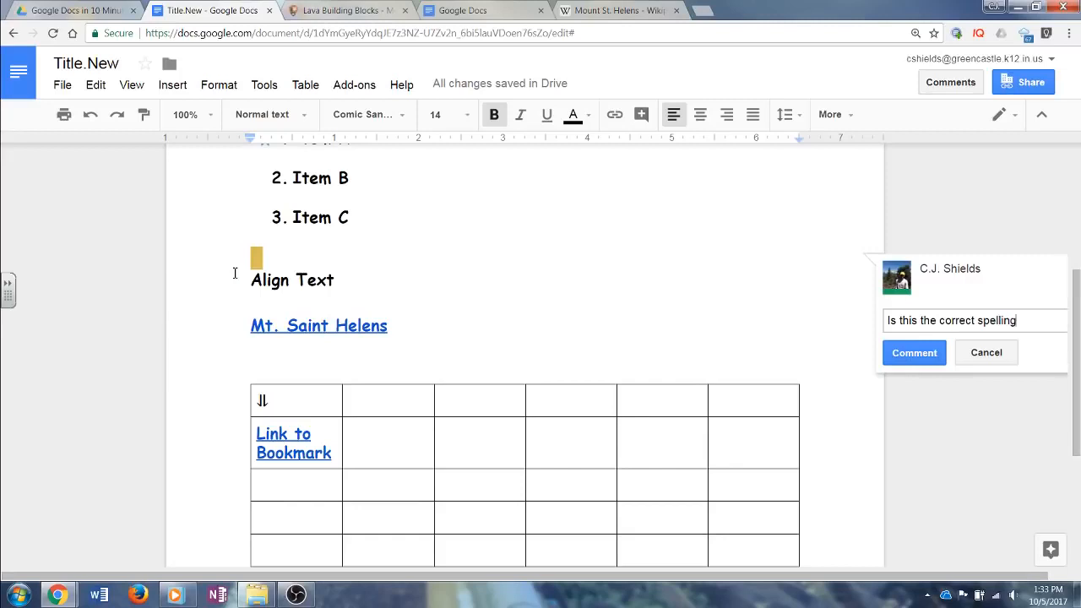
pyautogui.click(915, 358)
# Try to add a comment on "Align Text" that mentions a colleague by their first name with an @ tag.
pyautogui.click(290, 280)
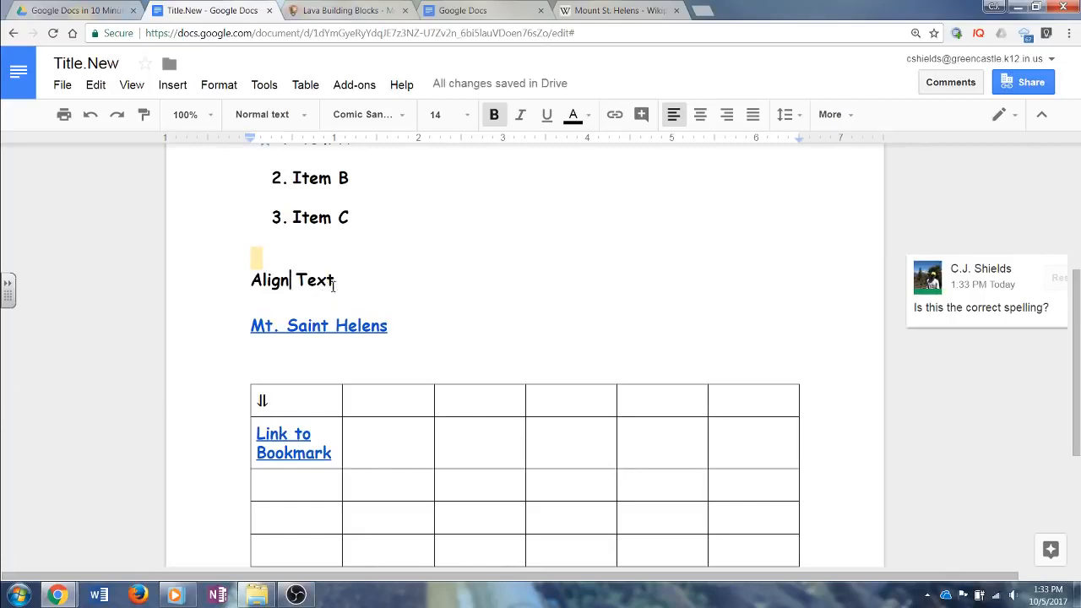
pyautogui.moveTo(339, 282); pyautogui.dragTo(230, 280)
pyautogui.click(172, 84)
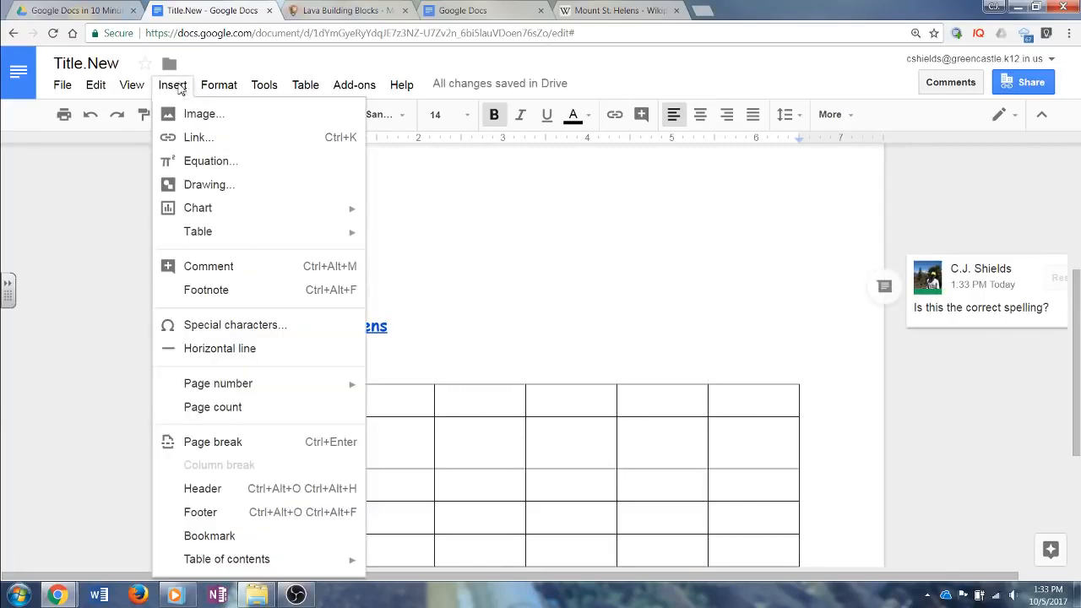
pyautogui.click(217, 265)
pyautogui.write('@')
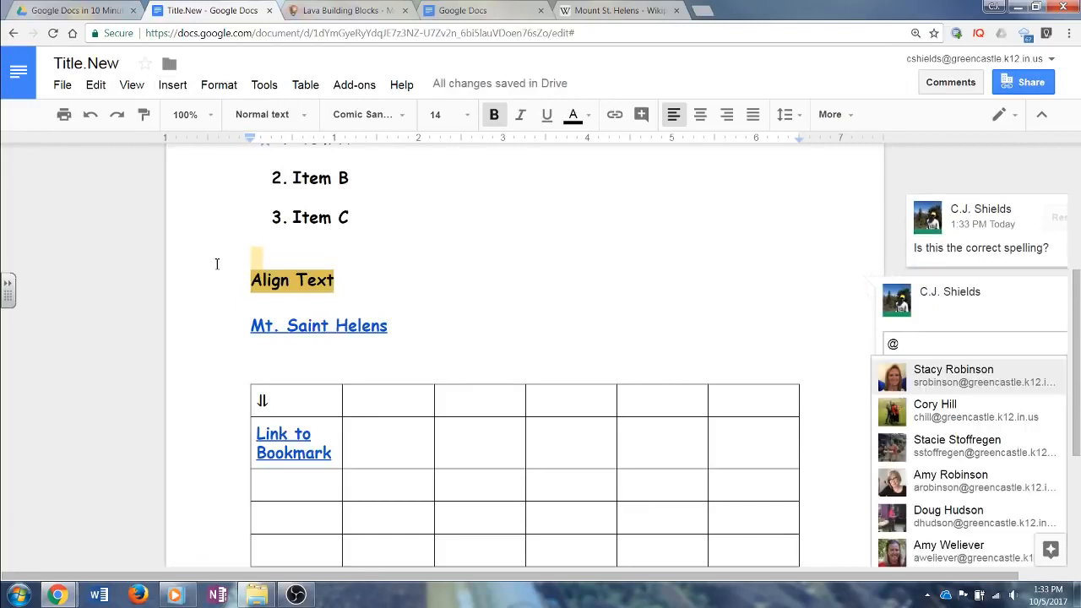
pyautogui.write('Jeff')
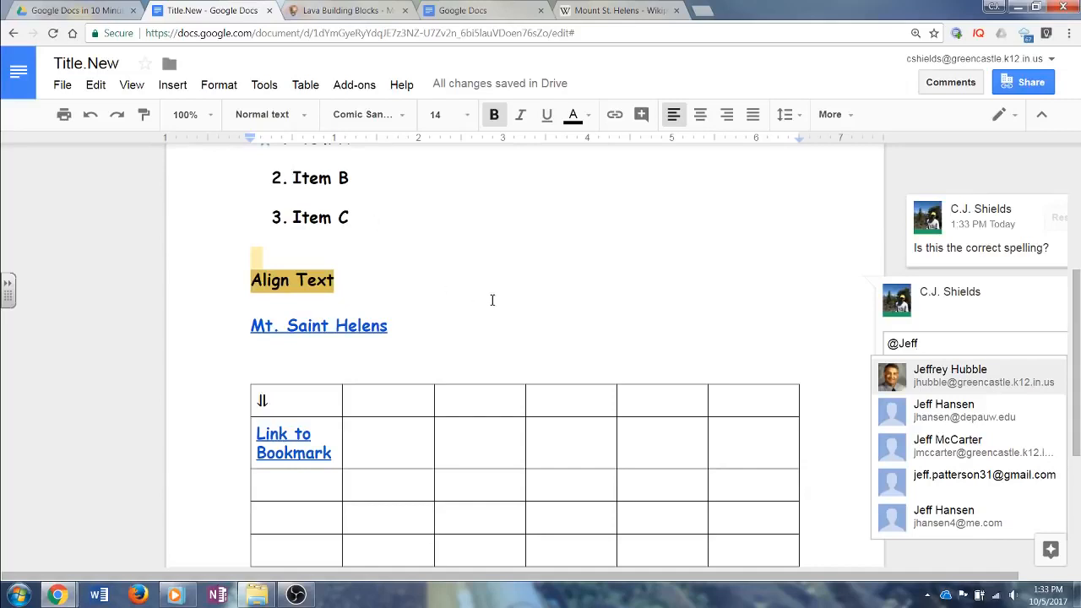
pyautogui.click(775, 336)
pyautogui.click(1016, 376)
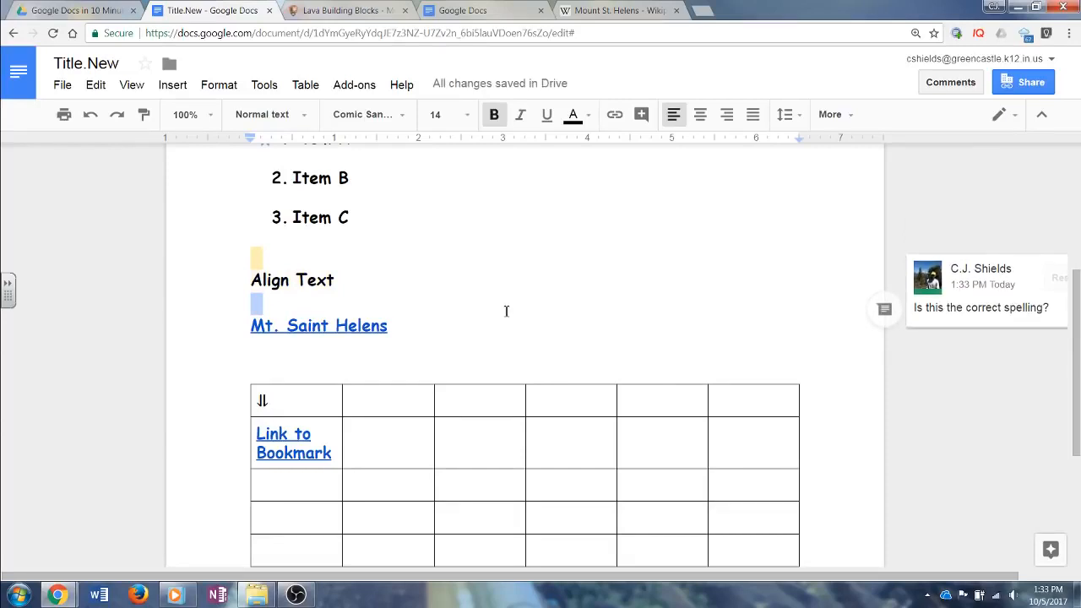
# Review the document's comments thread and its notification options, and start a blank comment on the line between Align Text and Mt. Saint Helens.
pyautogui.click(954, 85)
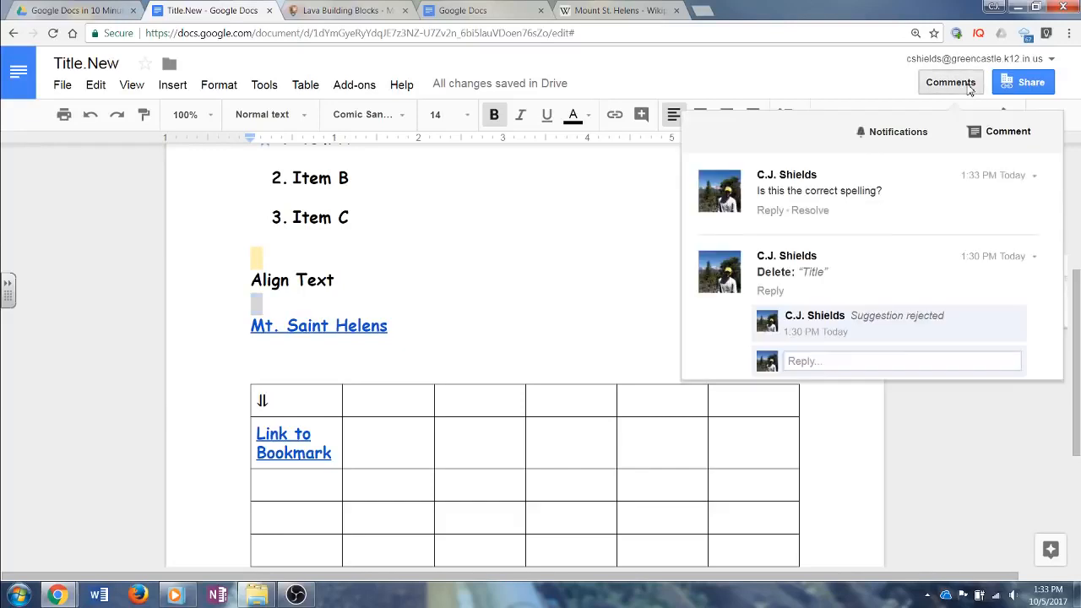
pyautogui.click(968, 86)
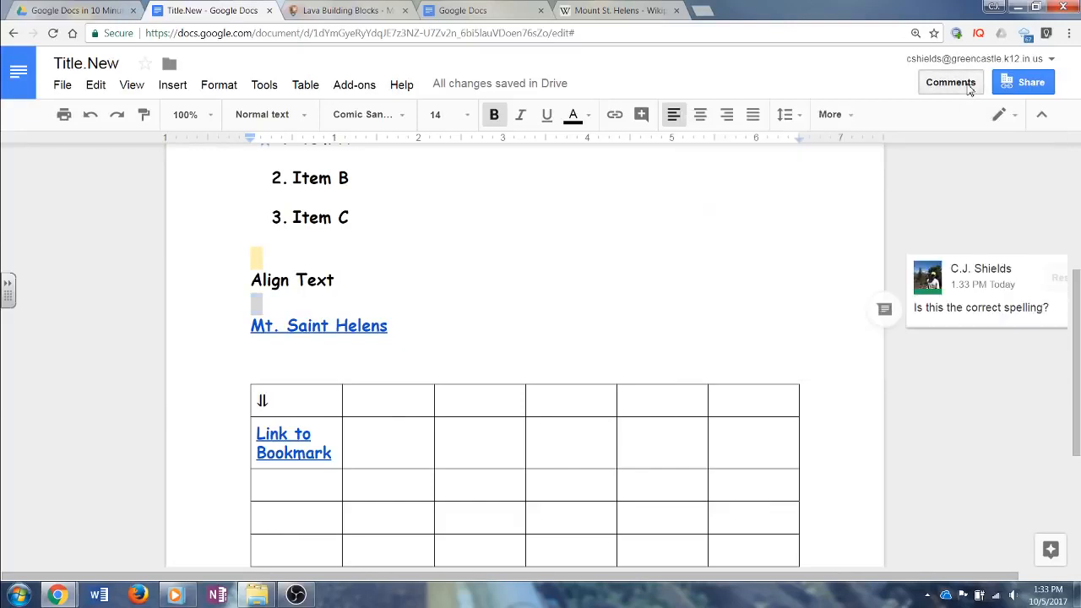
pyautogui.click(968, 87)
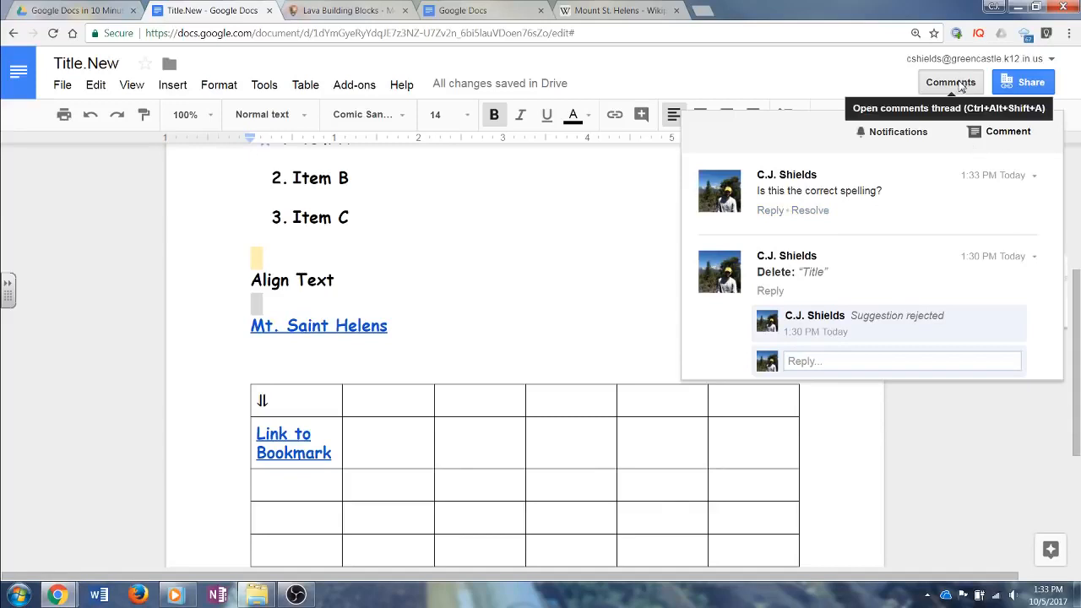
pyautogui.click(898, 131)
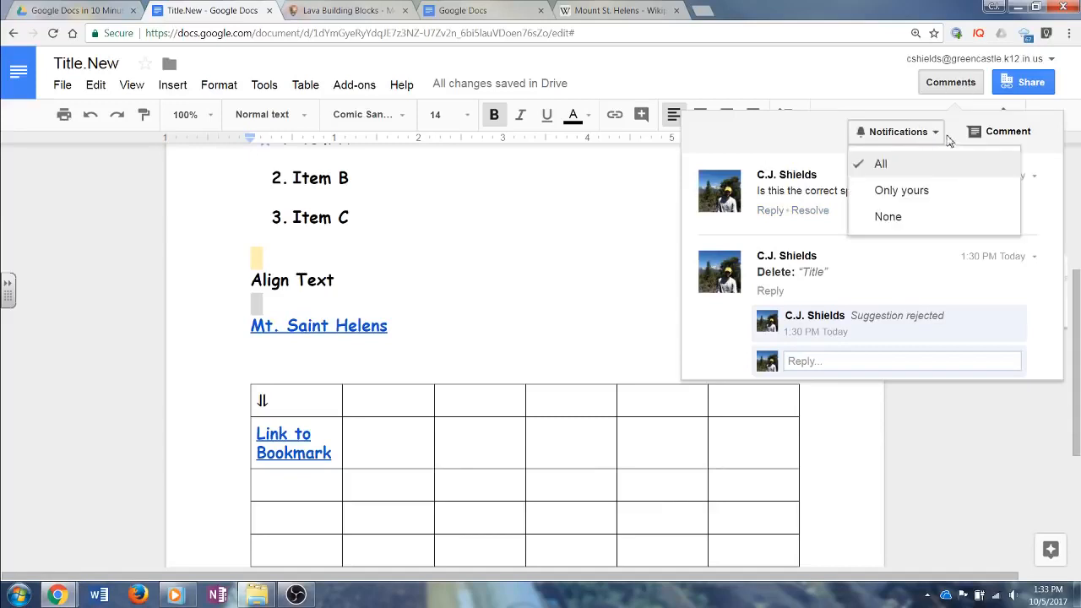
pyautogui.click(972, 132)
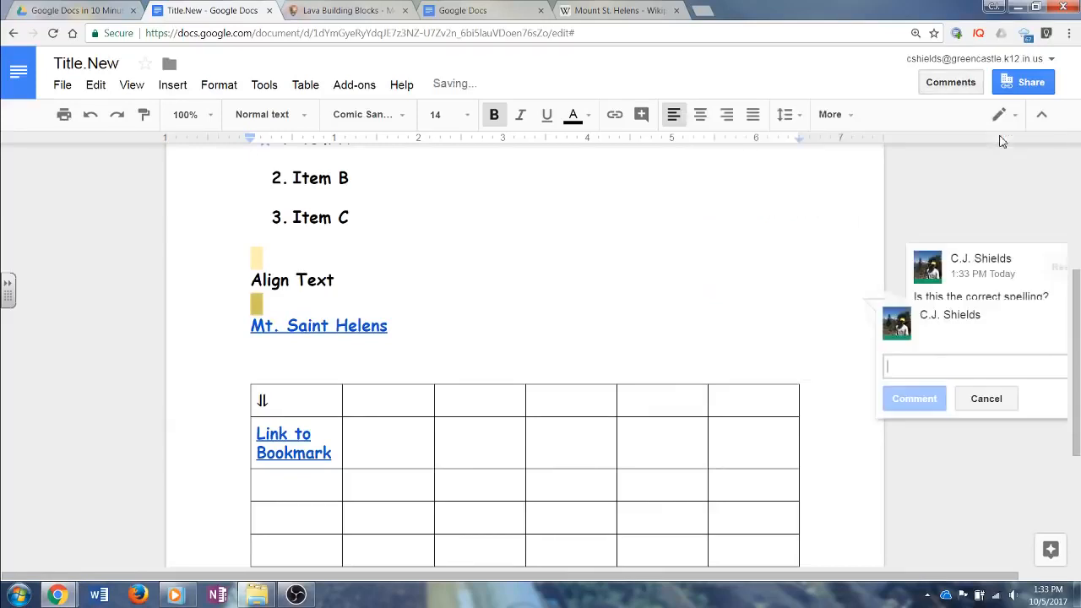
pyautogui.click(958, 88)
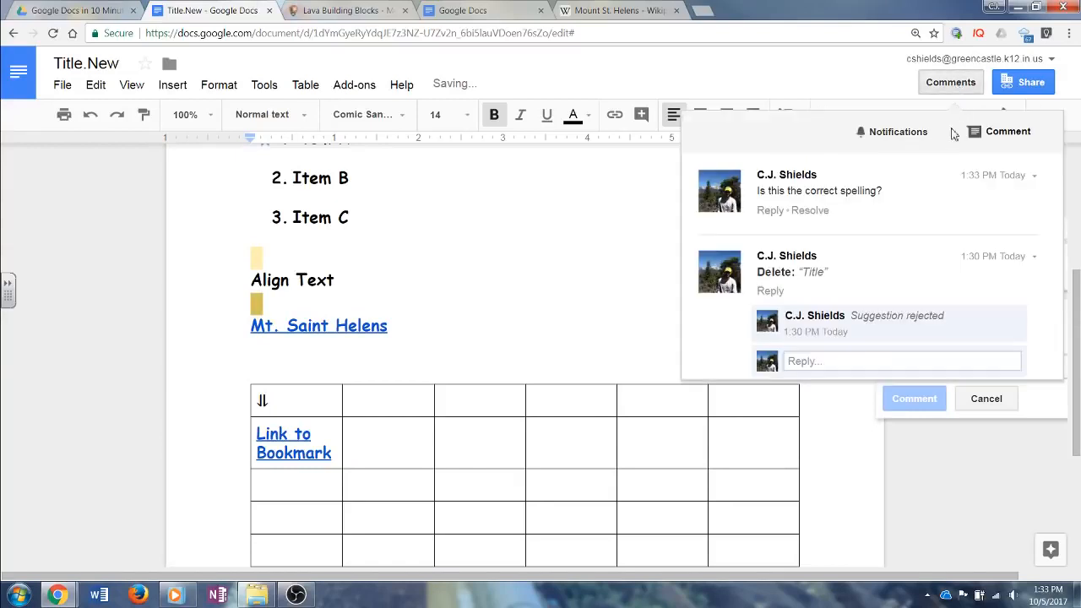
pyautogui.click(940, 85)
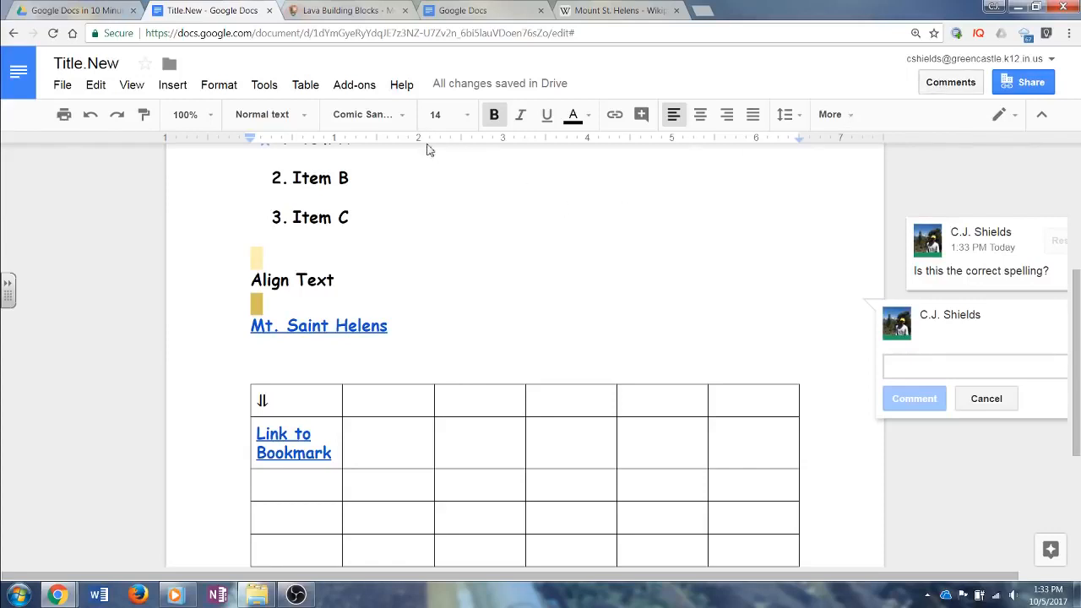
# Make a copy of the document named "Copy of Title.New" in the Google Docs in 10 Minutes or Less folder.
pyautogui.click(62, 85)
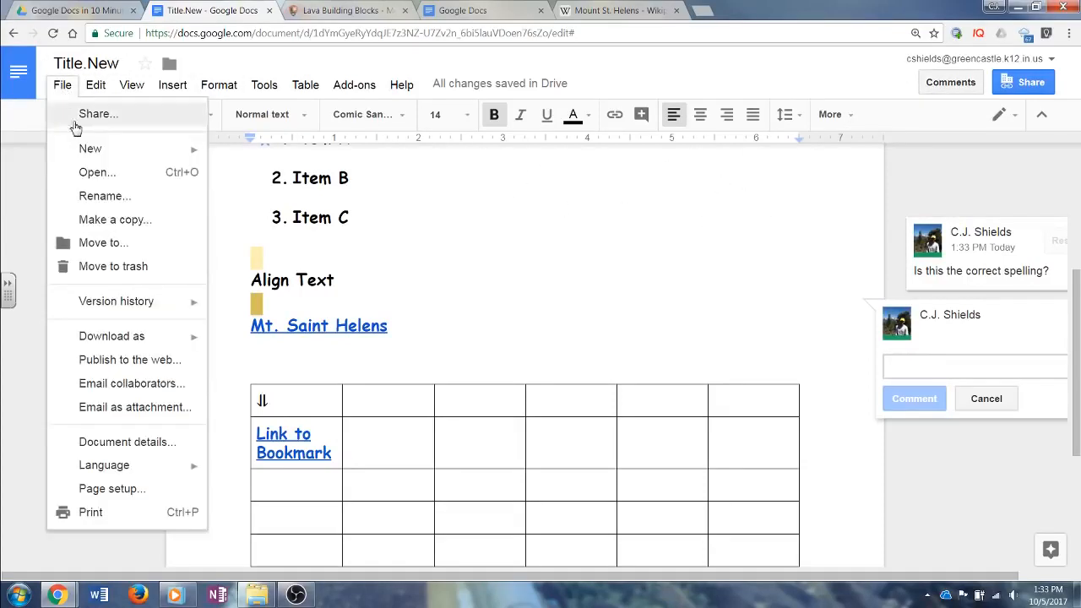
pyautogui.click(119, 225)
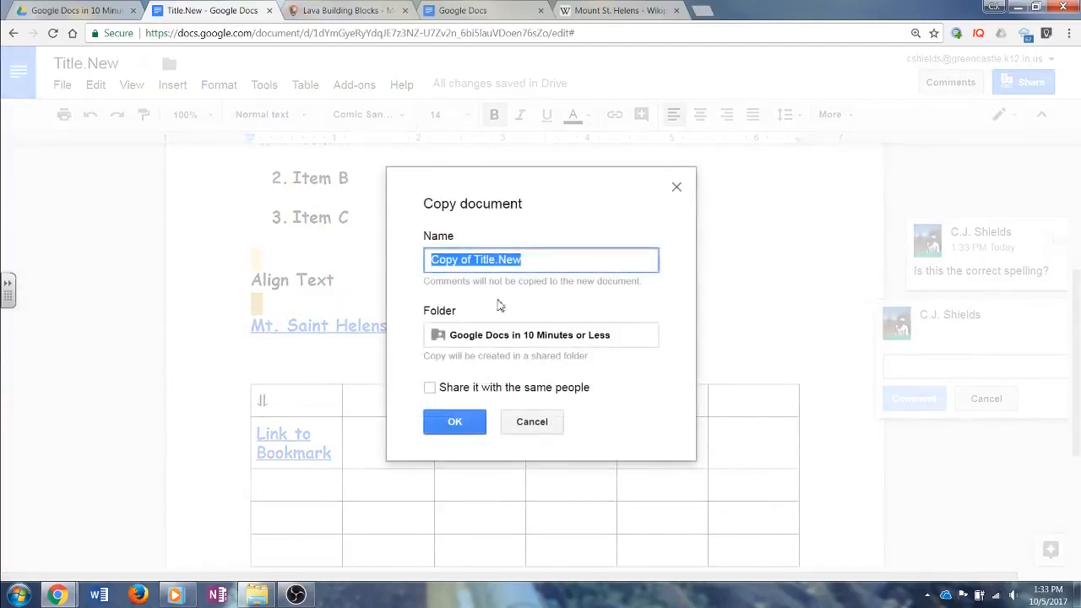
pyautogui.click(471, 423)
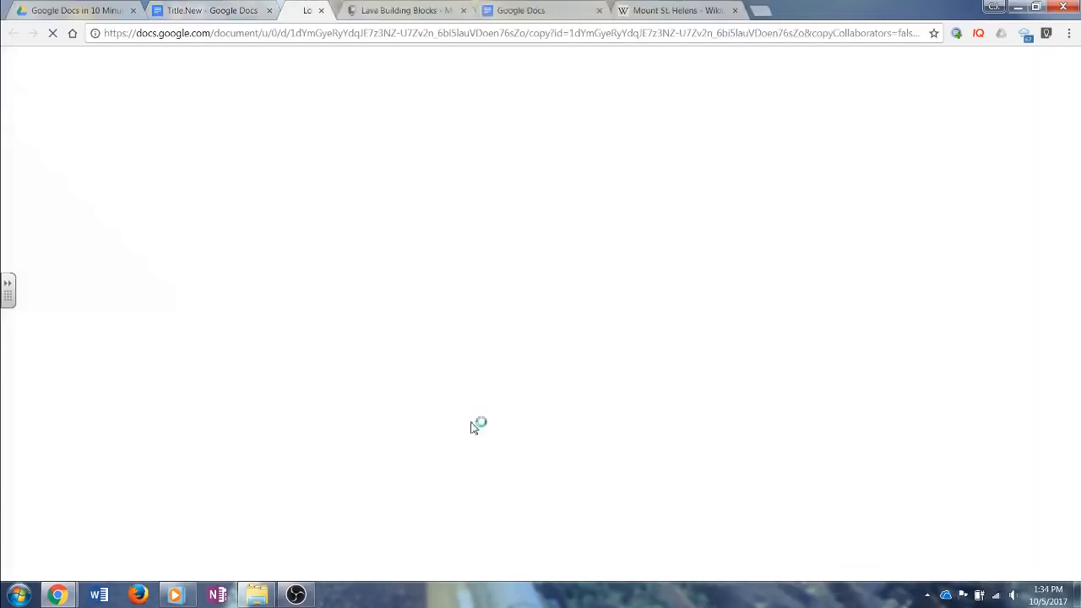
# Check the new copy in the Drive folder and in its own browser tab, and return to the Title.New document.
pyautogui.click(86, 9)
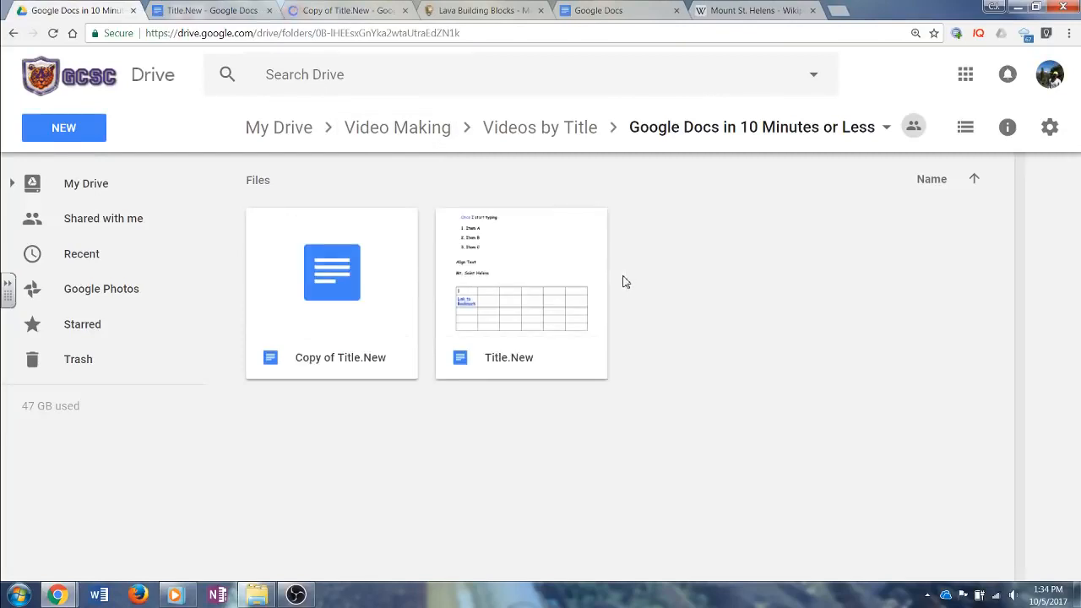
pyautogui.click(220, 8)
pyautogui.click(342, 10)
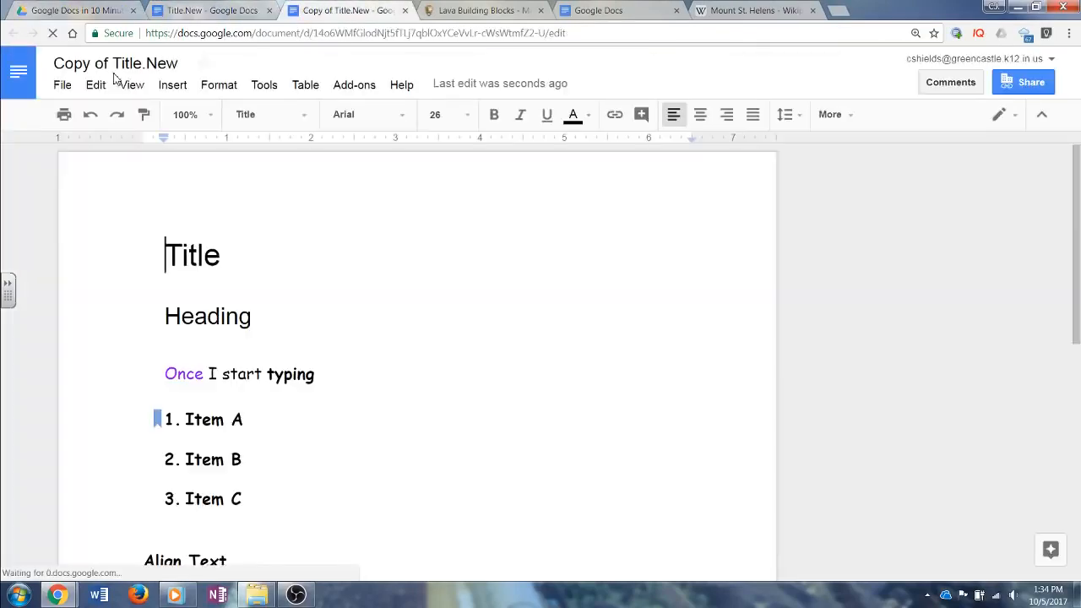
pyautogui.click(195, 19)
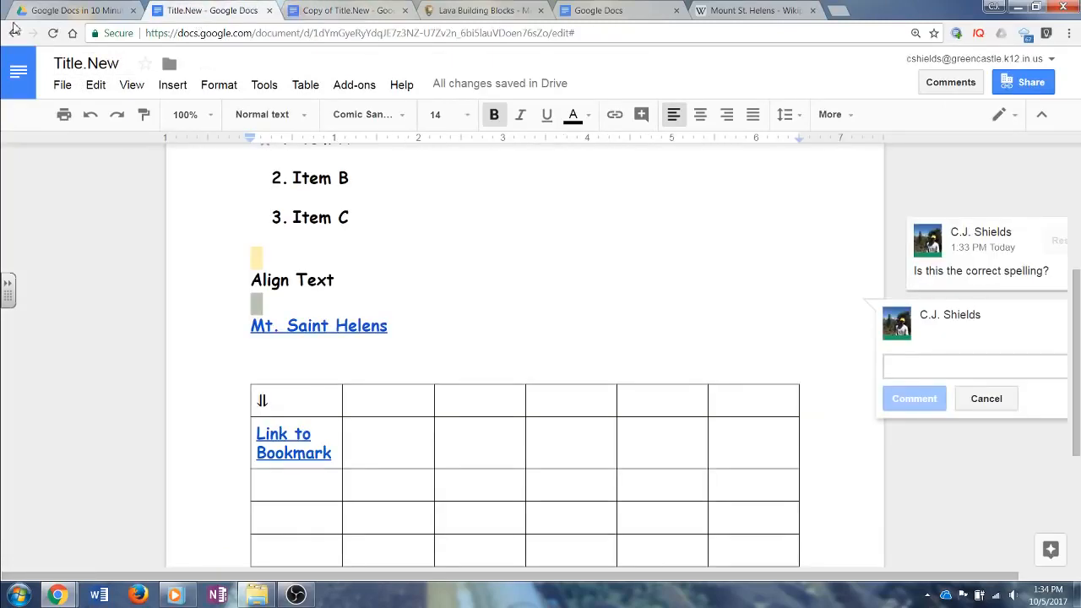
# Examine the document's version history, compare the 1:24 PM and 1:32 PM versions, and return to the document.
pyautogui.click(61, 86)
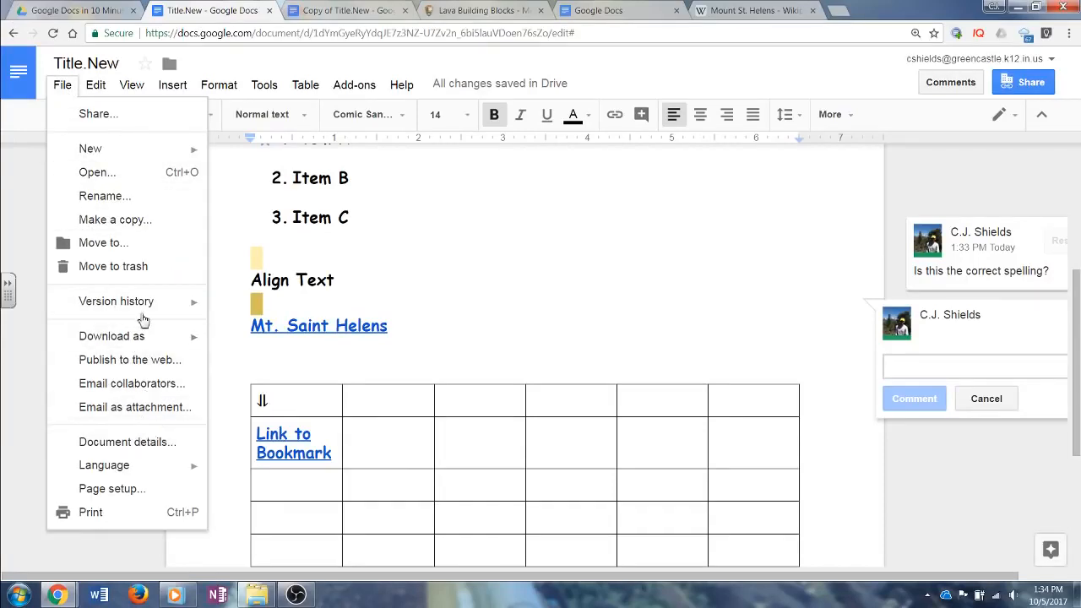
pyautogui.moveTo(144, 305)
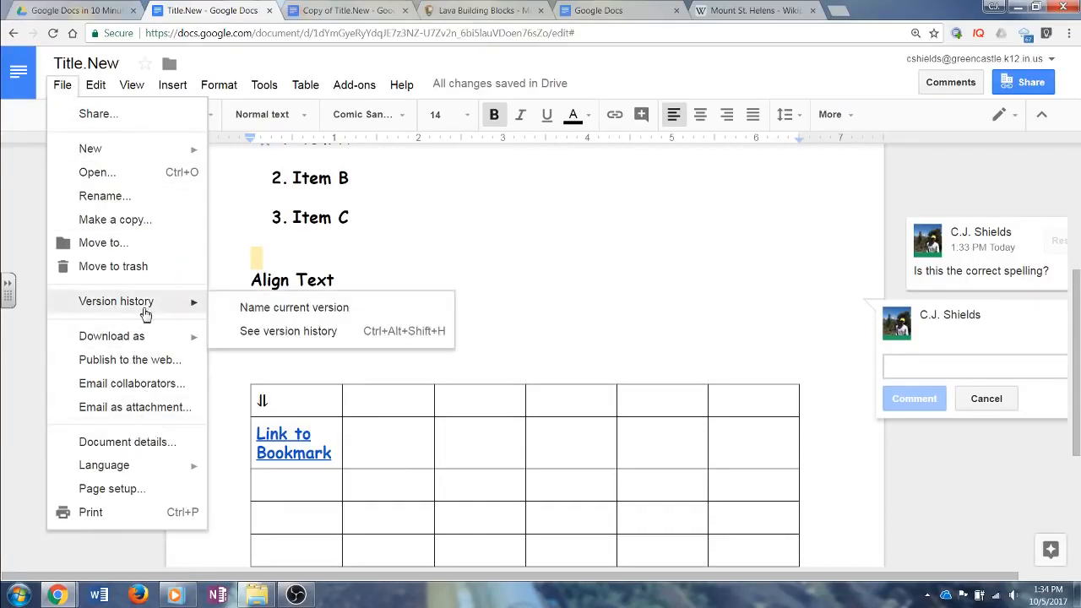
pyautogui.click(279, 331)
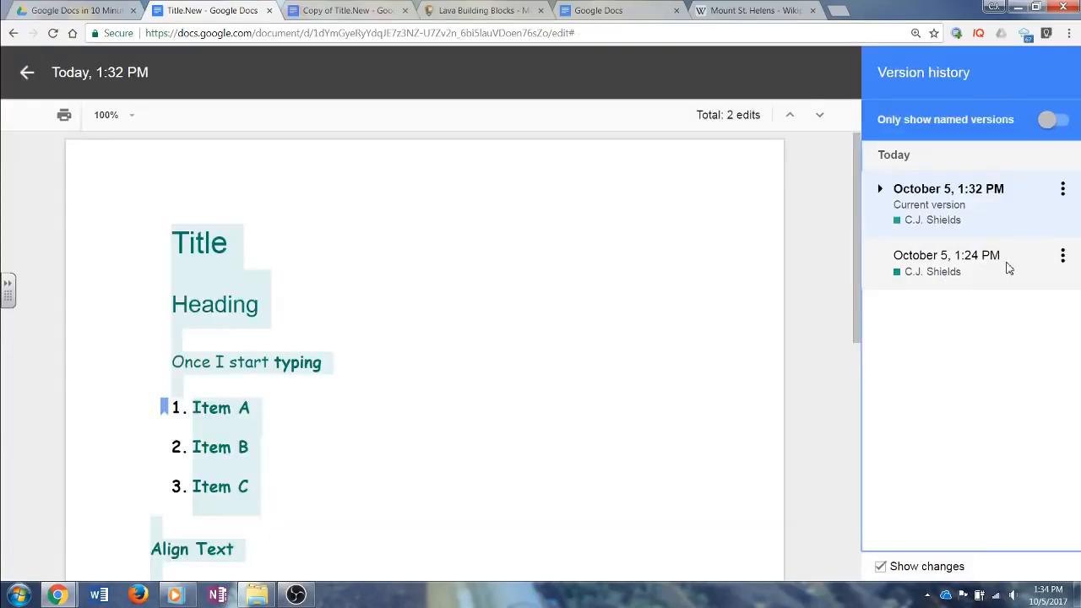
pyautogui.click(1008, 265)
pyautogui.click(986, 213)
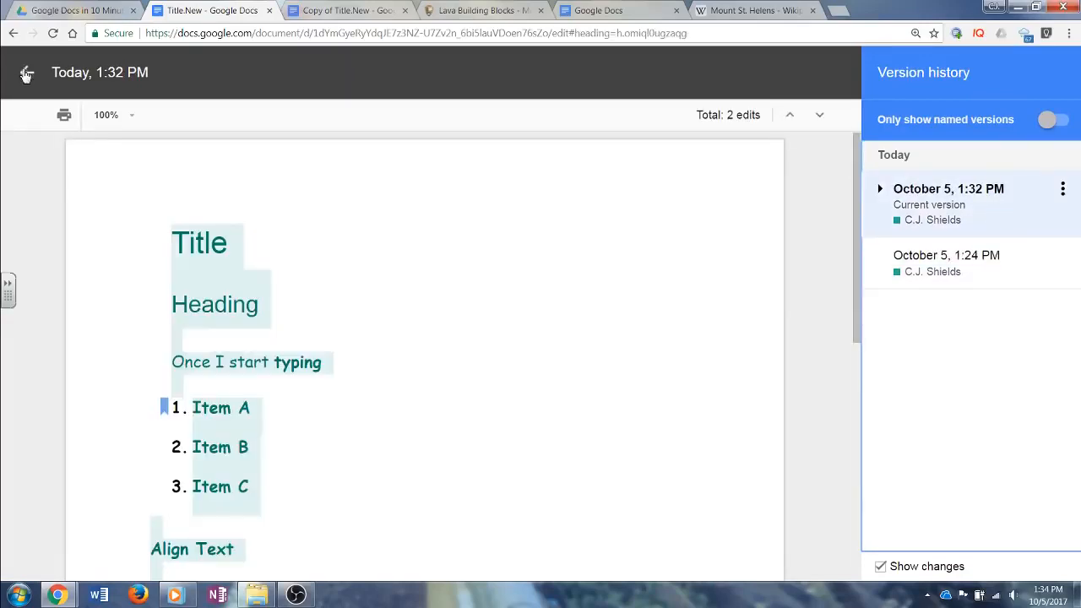
pyautogui.click(25, 74)
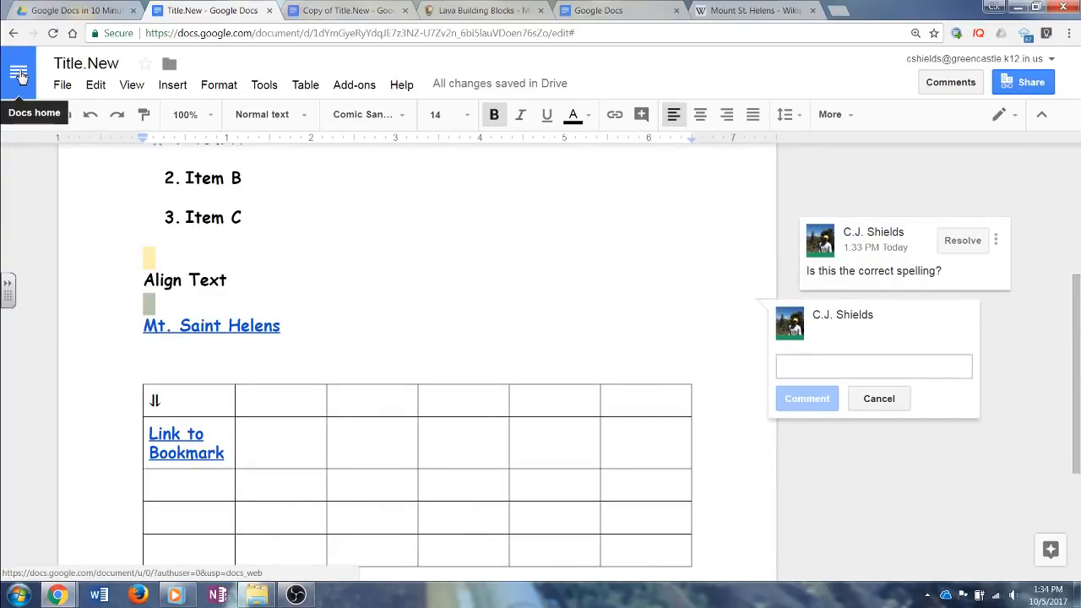
# Examine the file formats offered for emailing the document as an attachment, and cancel the email.
pyautogui.click(71, 85)
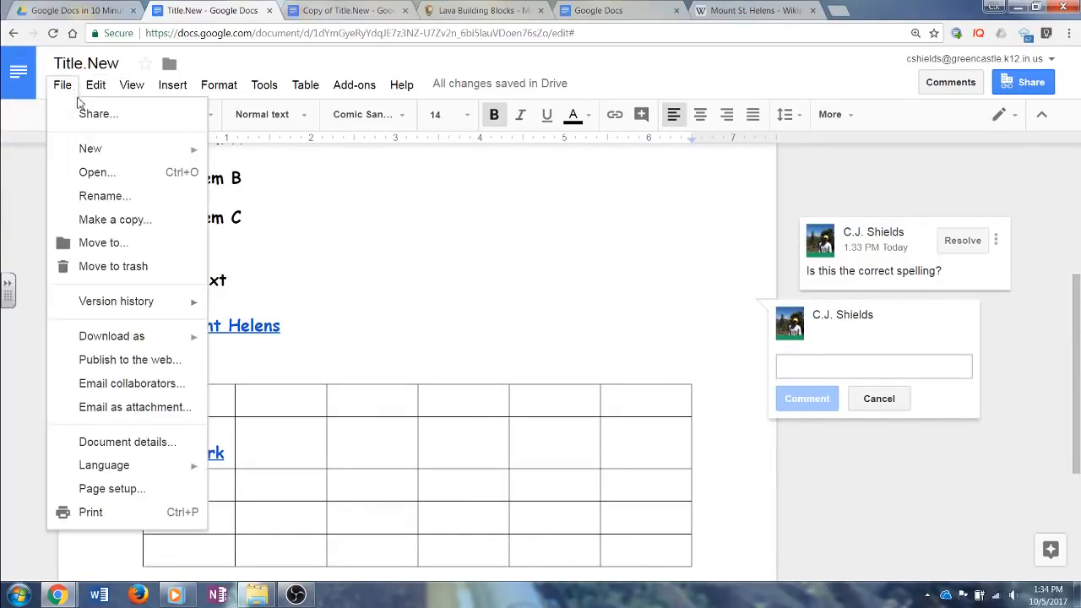
pyautogui.click(150, 408)
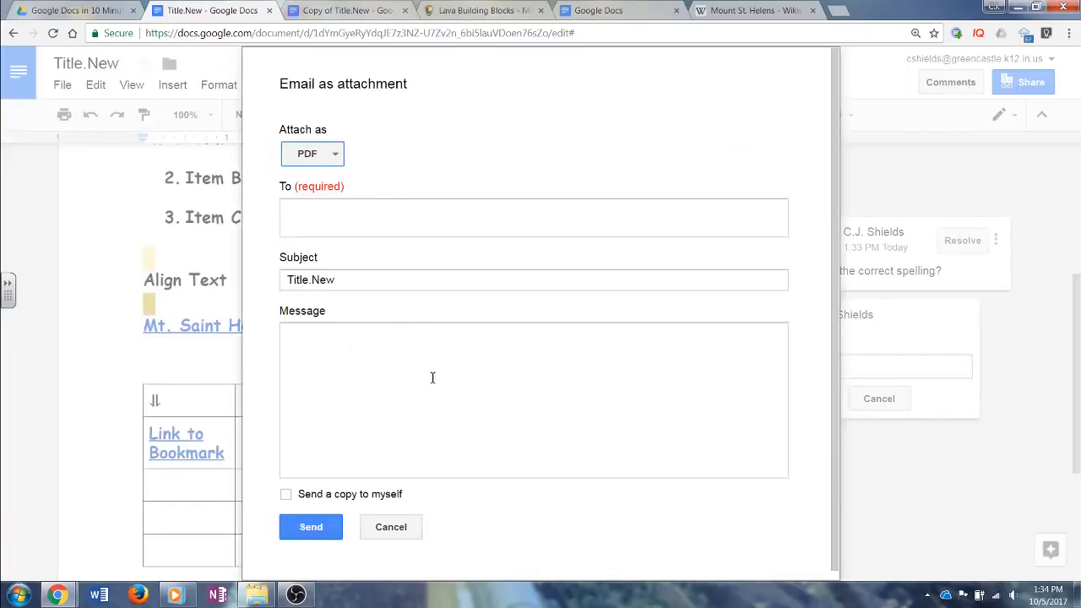
pyautogui.click(329, 157)
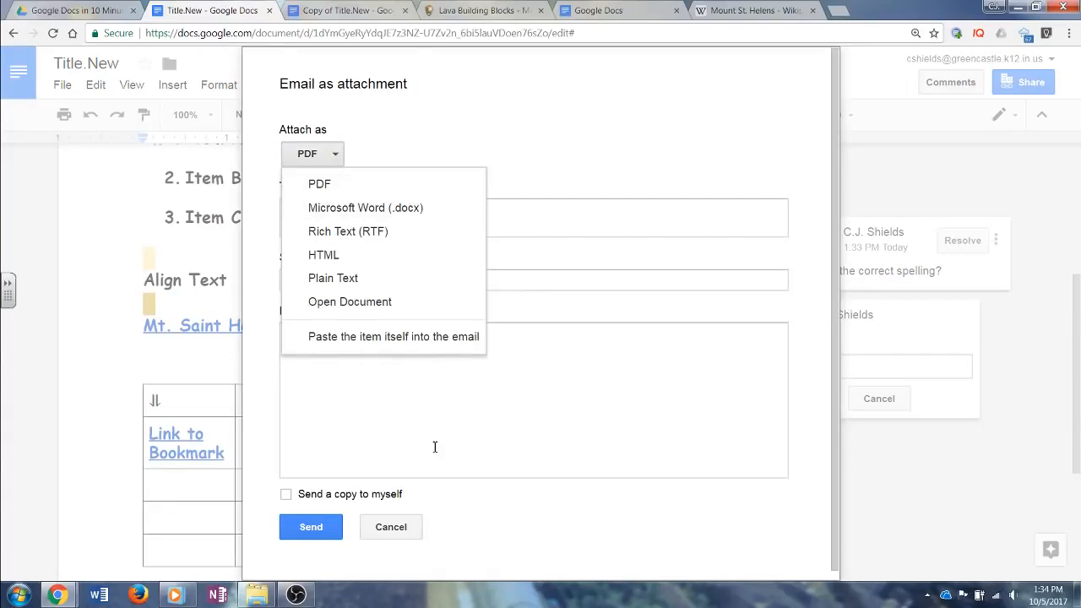
pyautogui.click(392, 527)
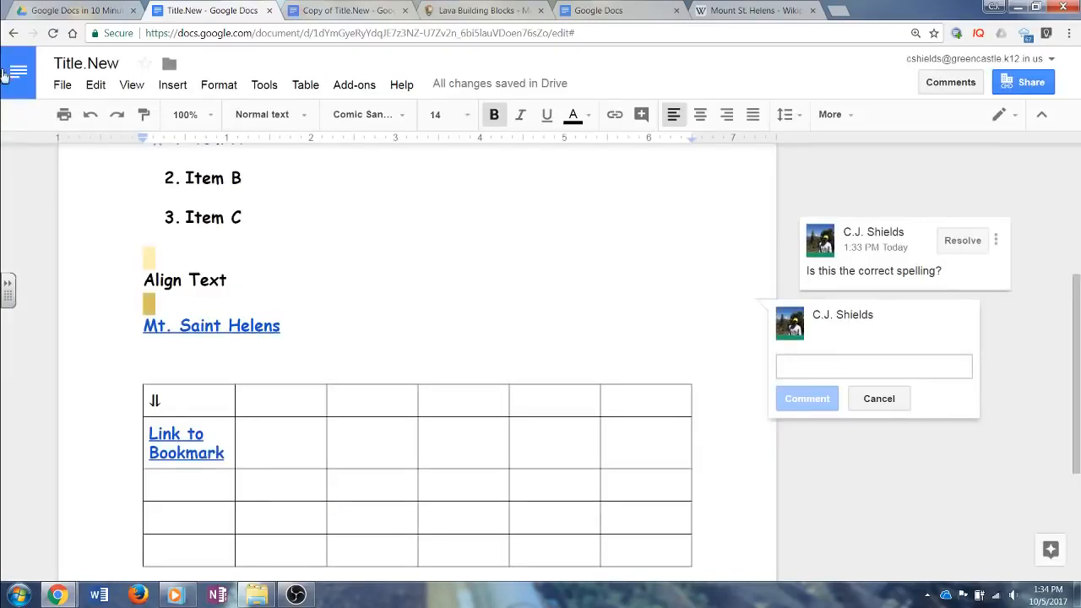
# Preview the document for printing with its print settings, and leave without printing.
pyautogui.click(64, 89)
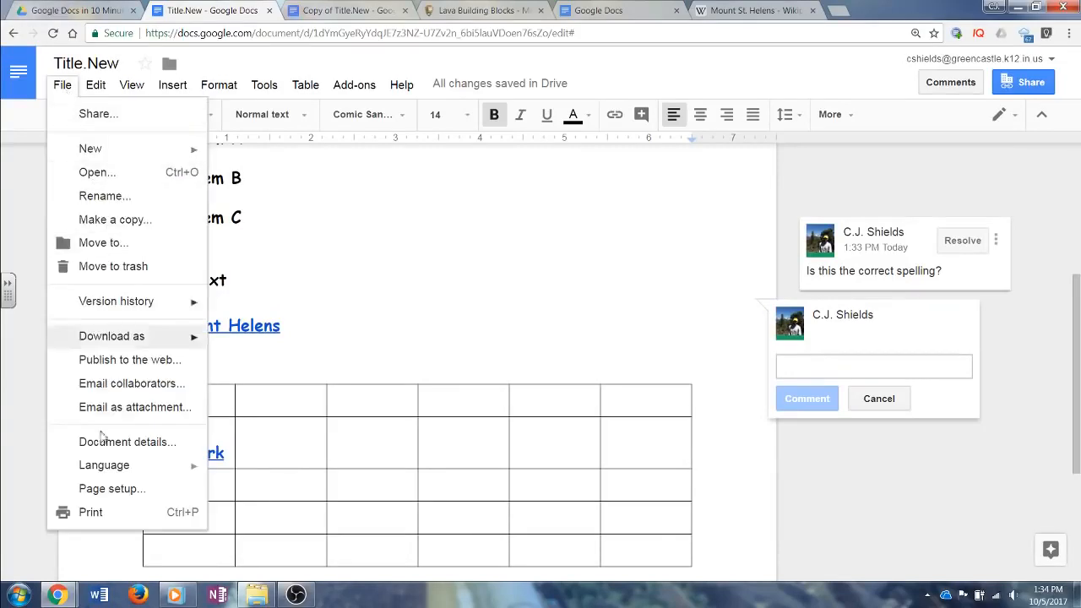
pyautogui.click(115, 518)
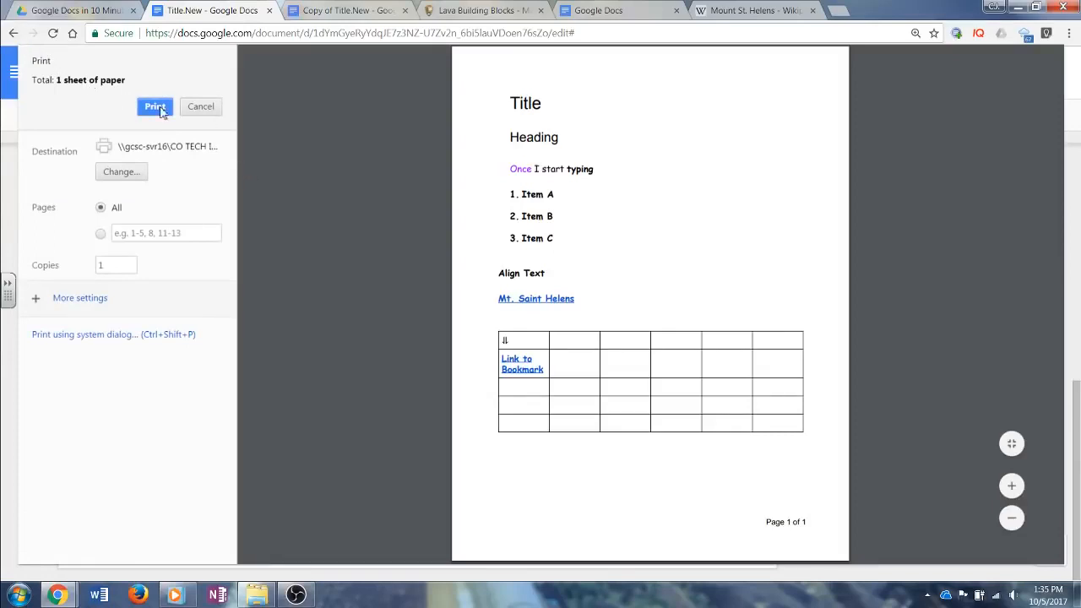
pyautogui.click(186, 111)
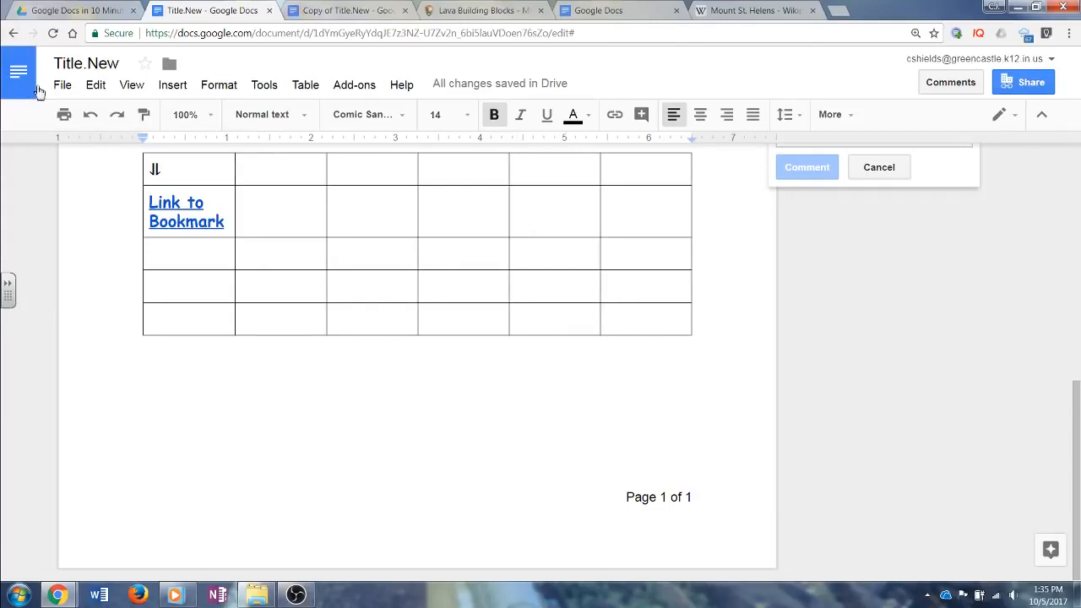
pyautogui.click(71, 90)
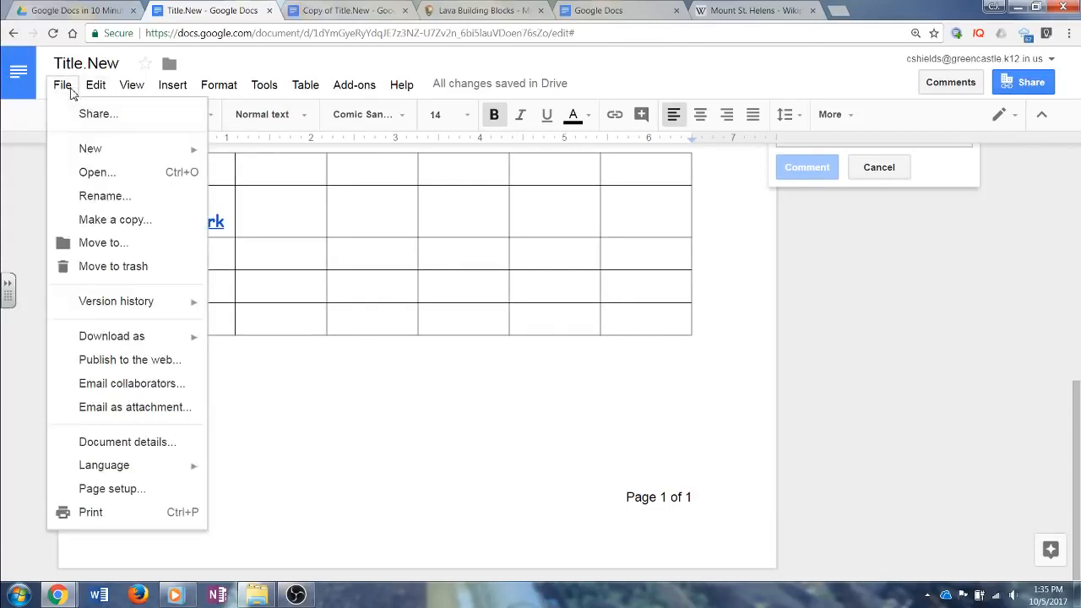
pyautogui.click(116, 359)
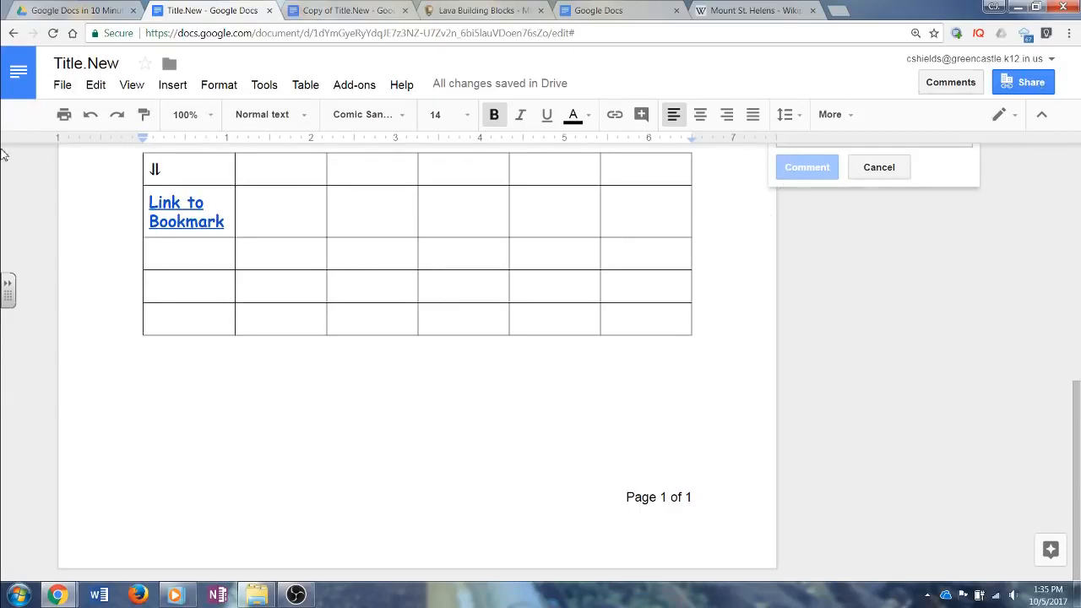
pyautogui.scroll(3, 378, 227)
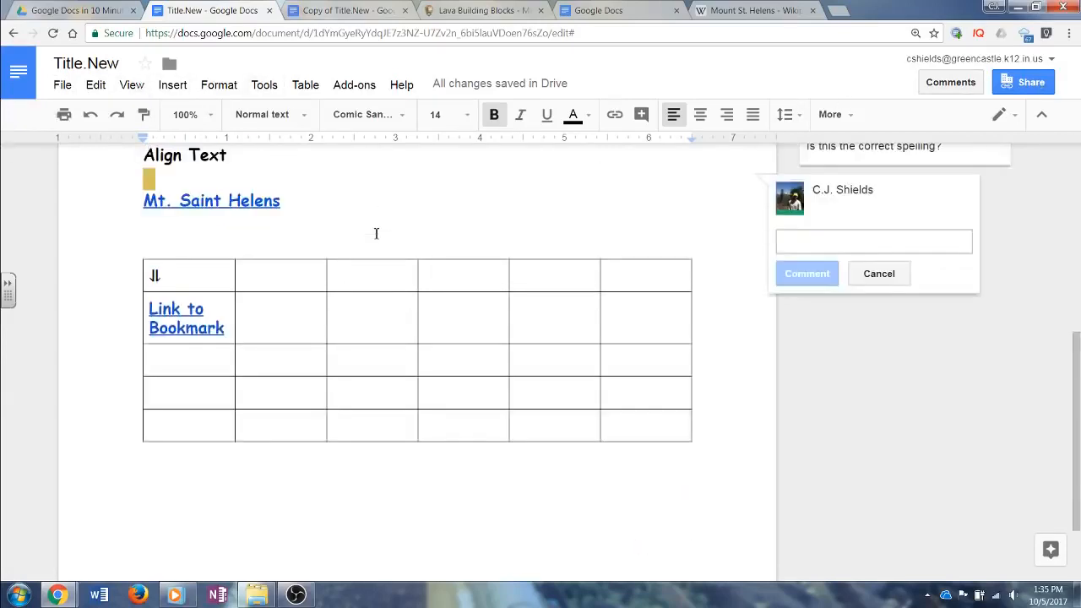
pyautogui.click(63, 85)
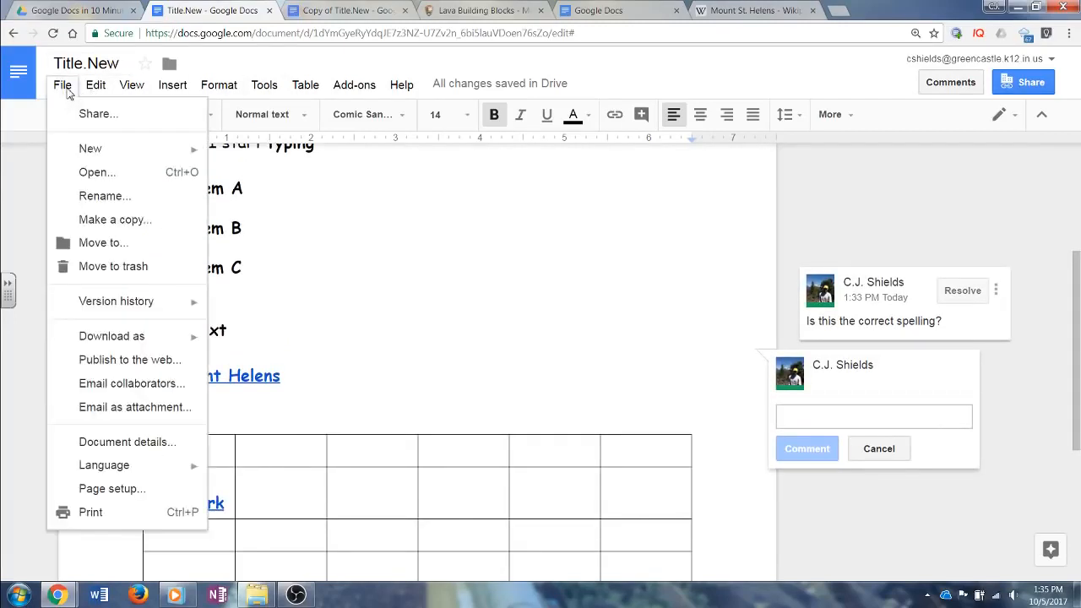
pyautogui.click(147, 365)
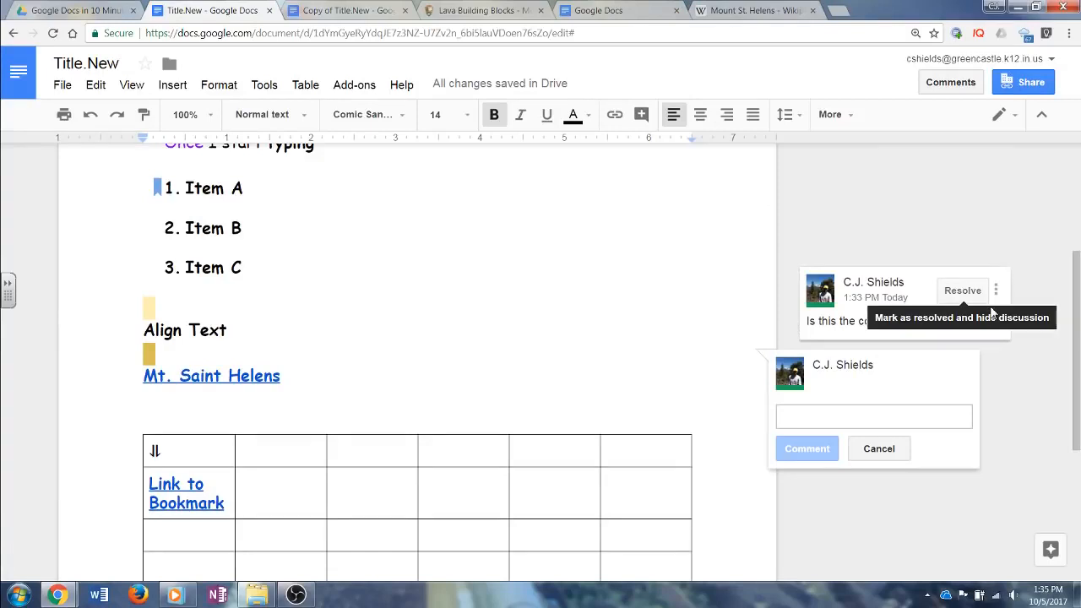
# Examine the options for publishing the document to the web, and leave without publishing.
pyautogui.click(63, 84)
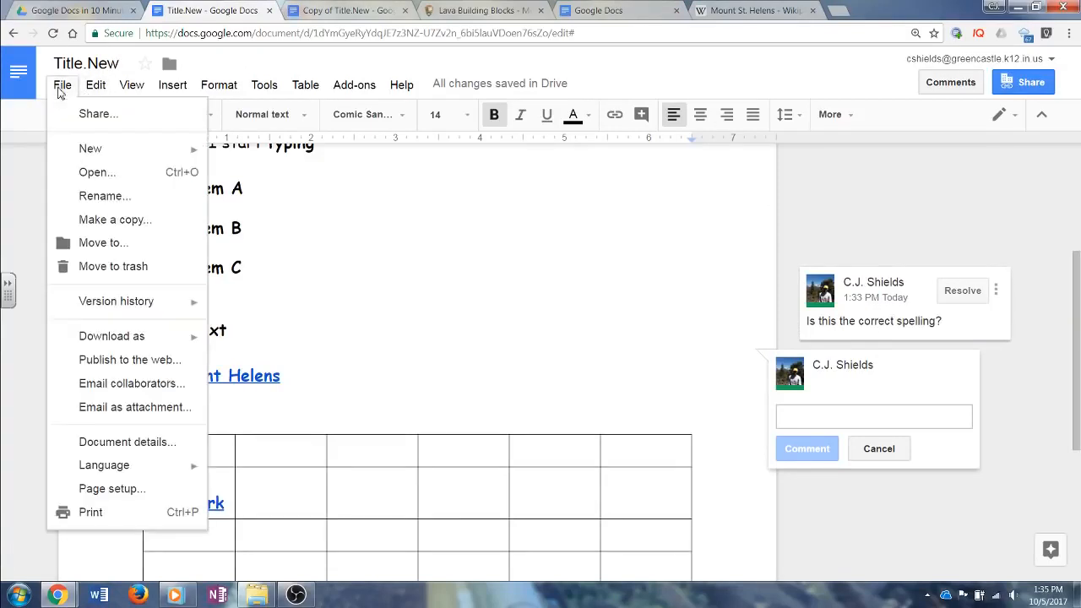
pyautogui.click(152, 359)
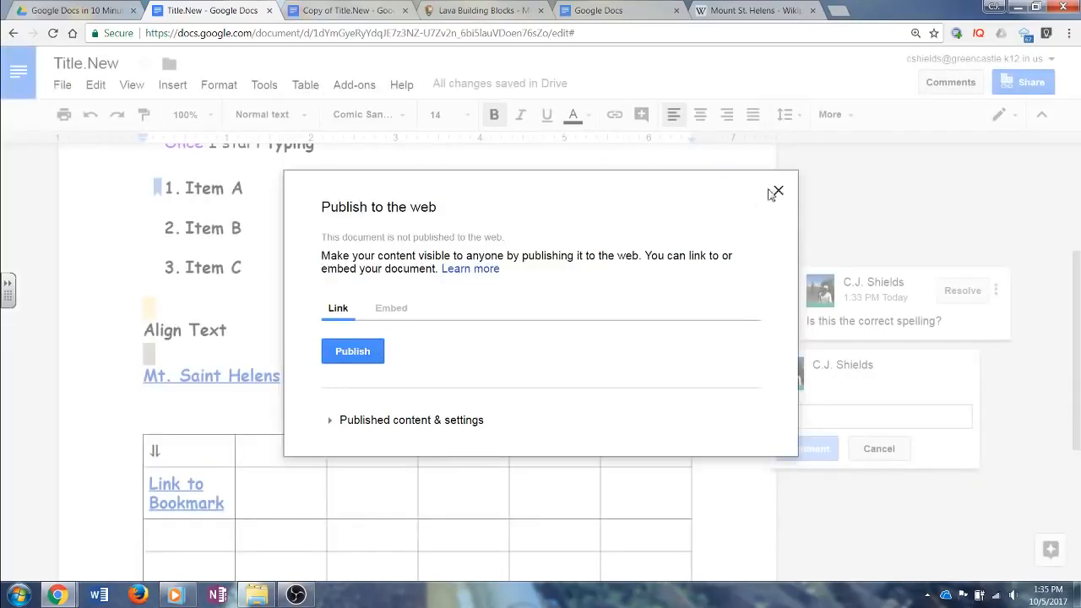
pyautogui.click(778, 193)
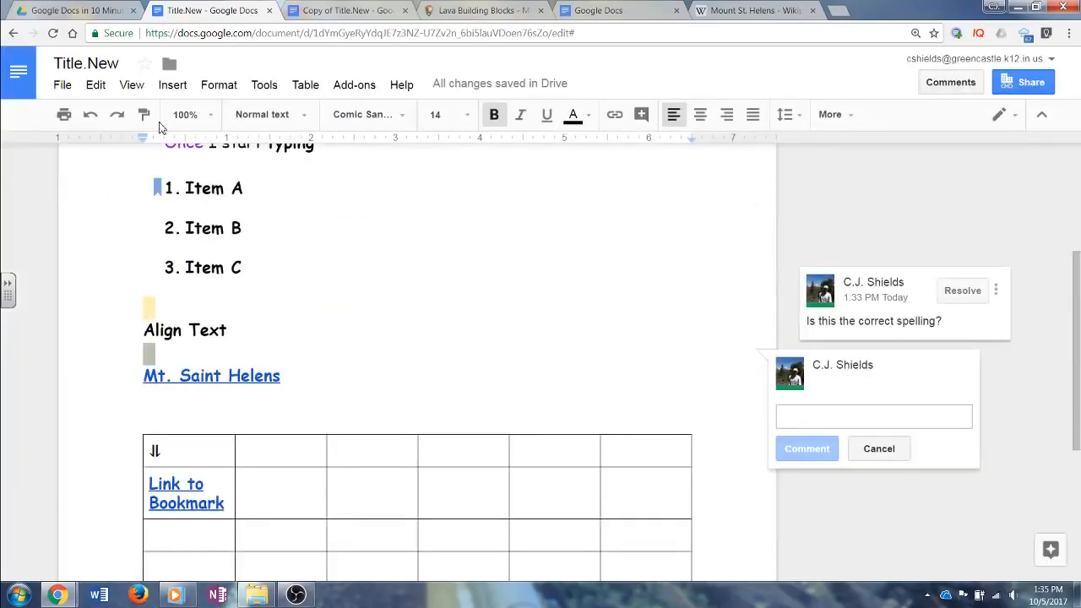
# Examine the file formats offered for downloading the document, and return to the page without downloading.
pyautogui.click(63, 87)
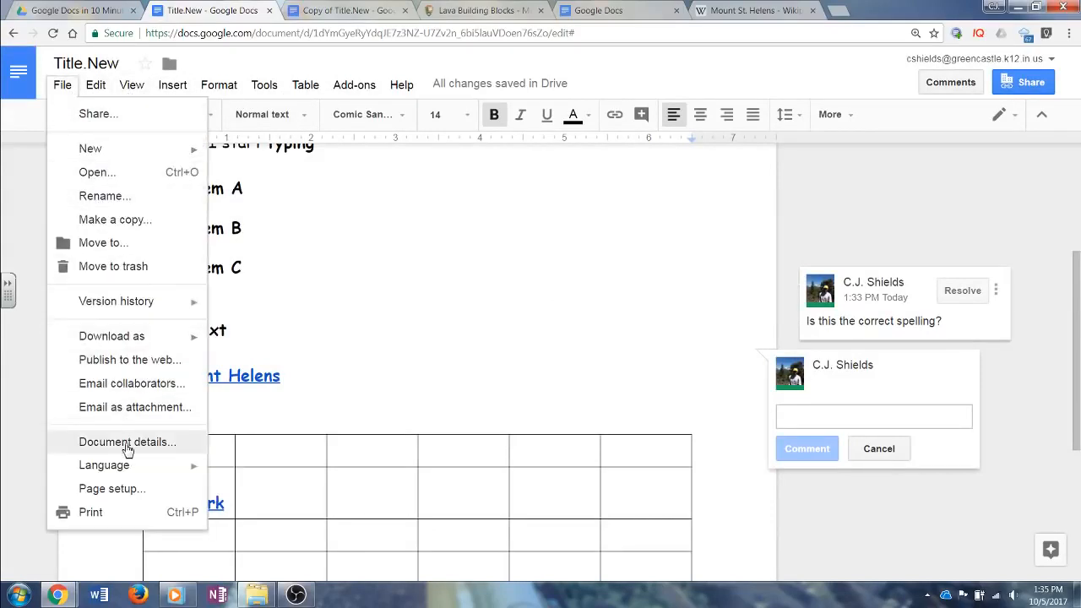
pyautogui.moveTo(165, 345)
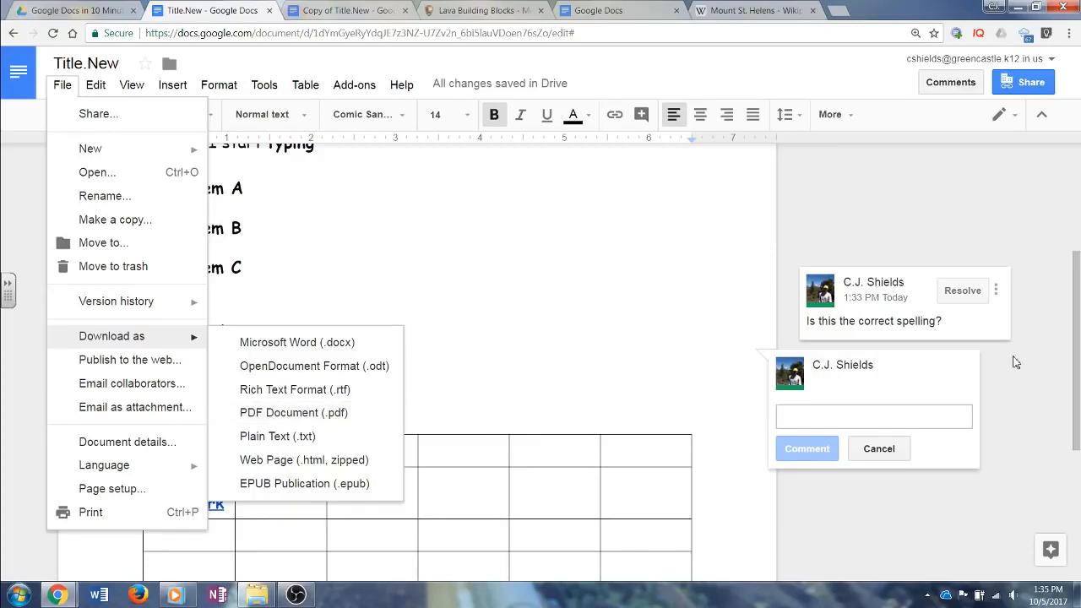
pyautogui.click(929, 222)
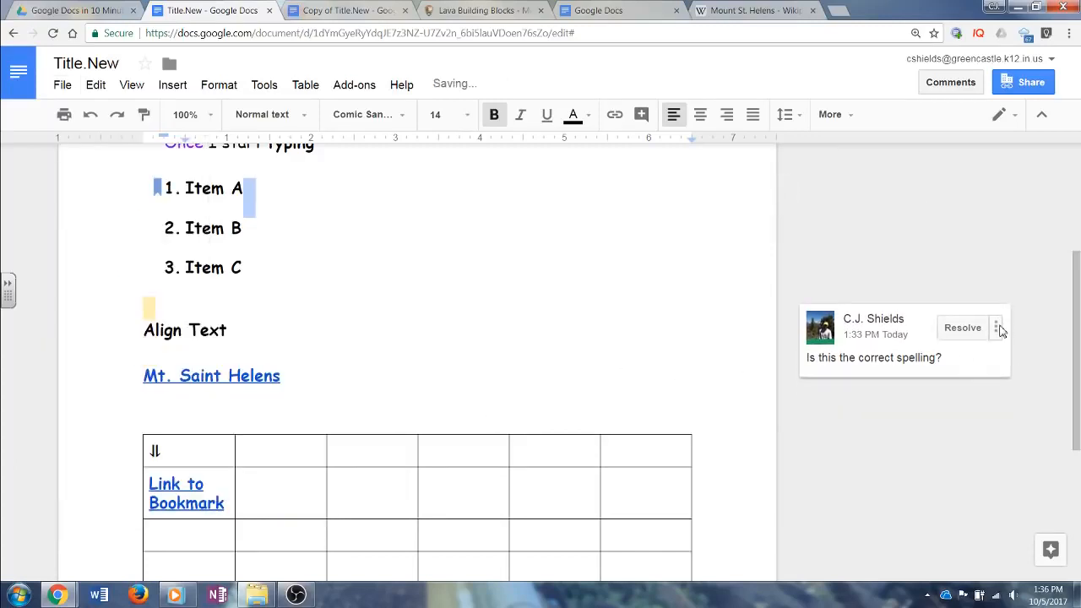
# Delete the comment thread "Is this the correct spelling?" from the document.
pyautogui.click(996, 328)
pyautogui.click(921, 384)
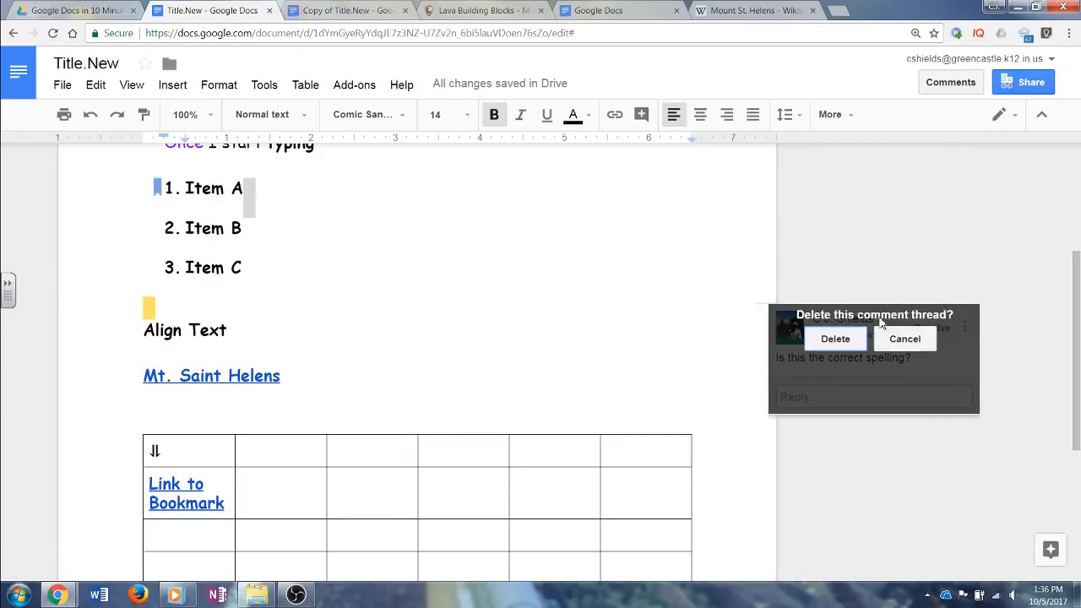
pyautogui.click(845, 339)
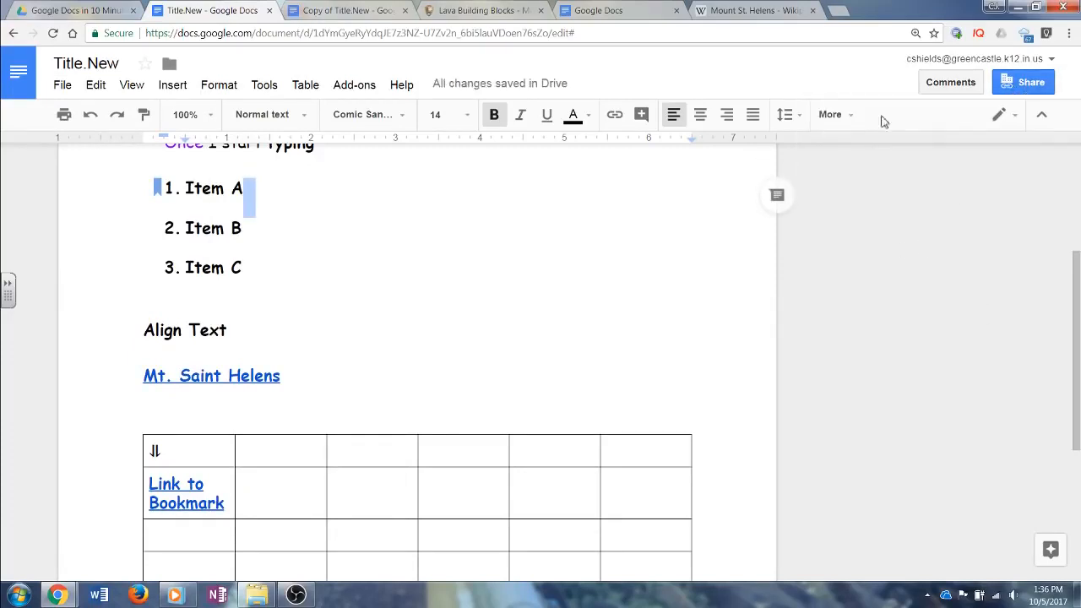
# Examine the document's link sharing access levels, including the additional visibility options, and cancel without changing them.
pyautogui.click(1013, 91)
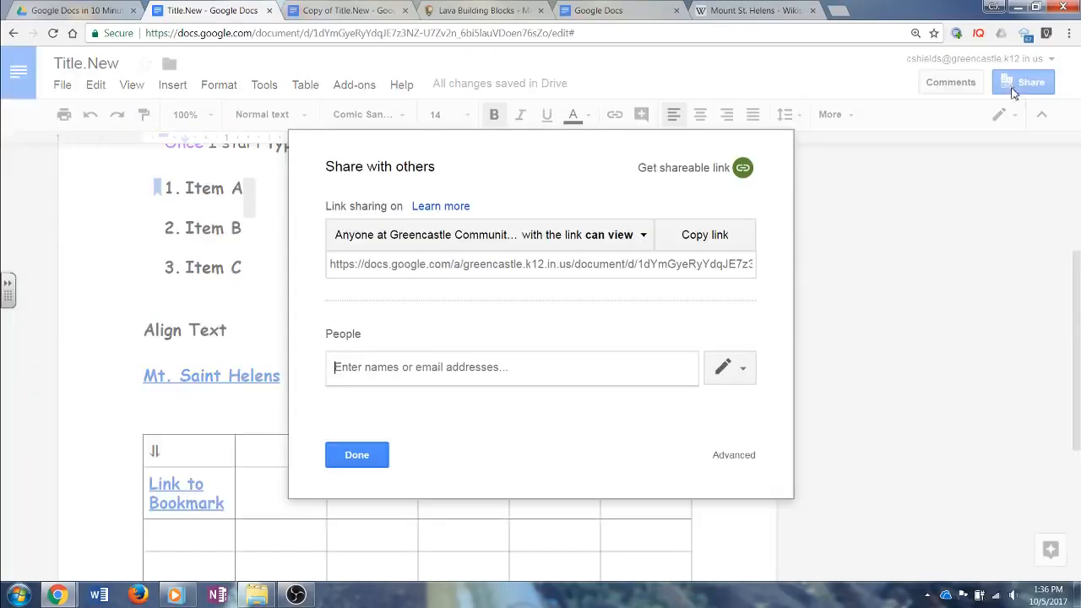
pyautogui.click(646, 235)
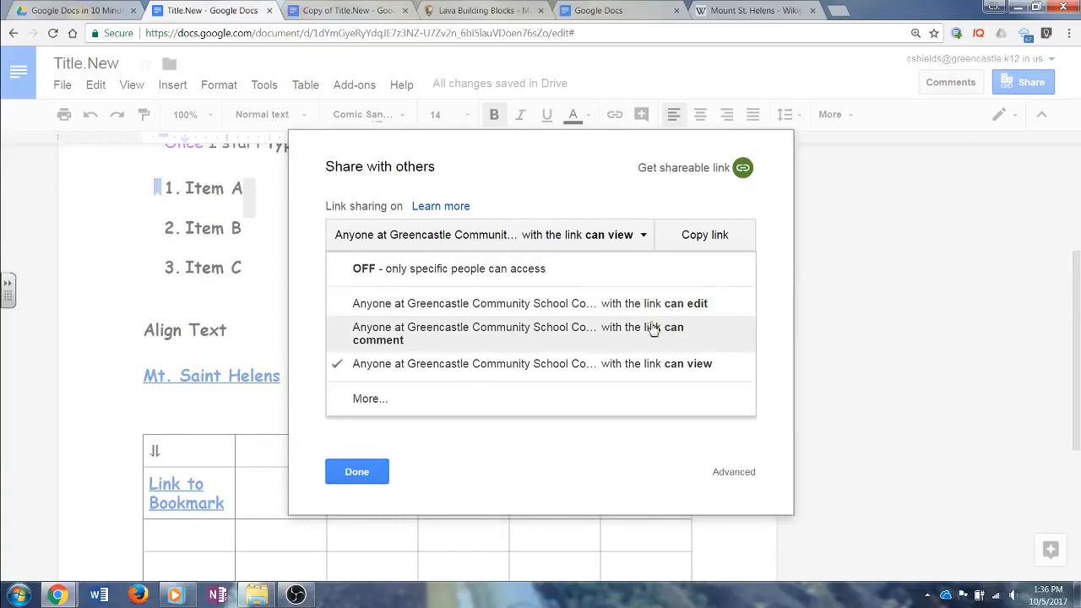
pyautogui.click(451, 405)
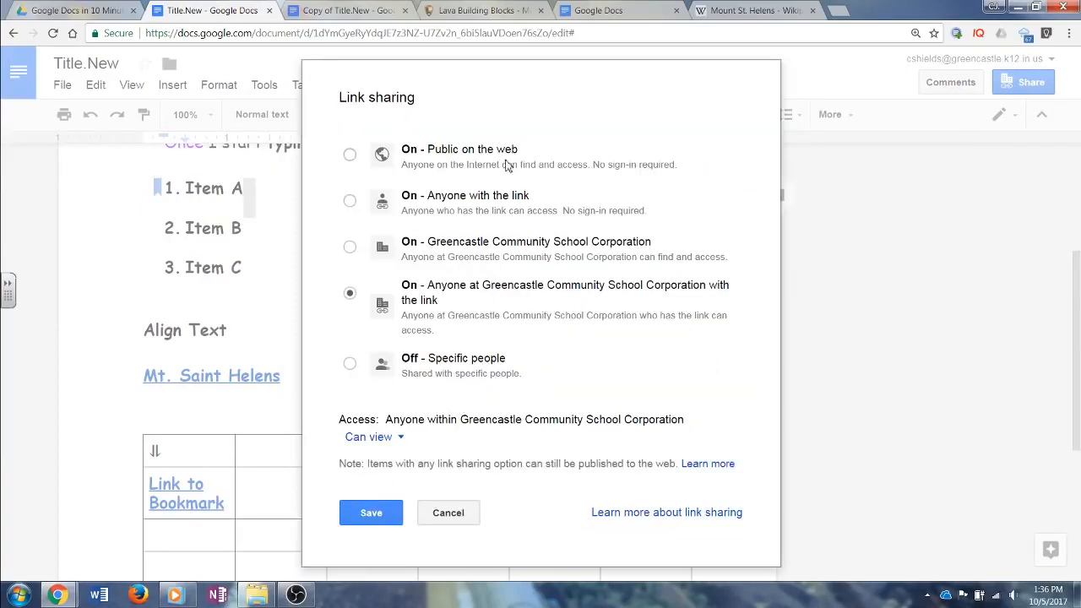
pyautogui.click(450, 513)
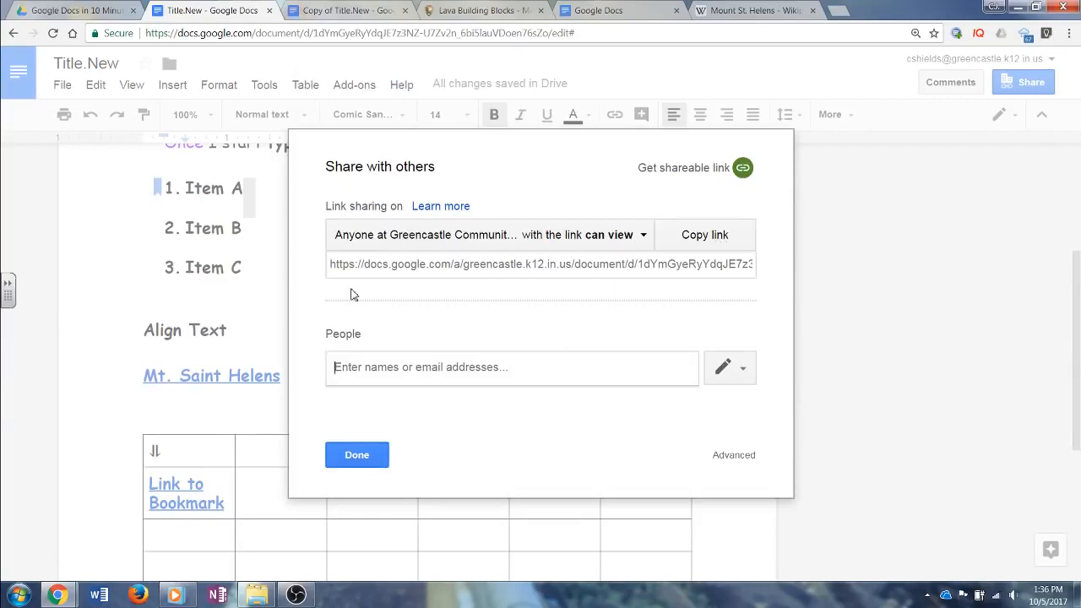
# Look up a collaborator by first name, cancel the invitation, and close the sharing settings after reviewing the link access choices.
pyautogui.write('Jeff')
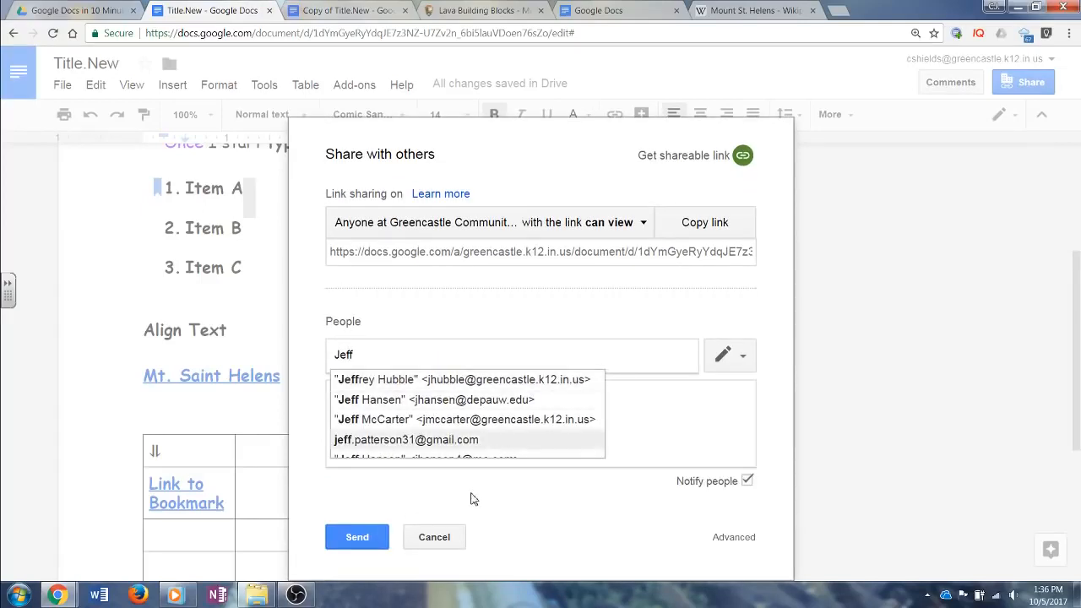
pyautogui.click(454, 545)
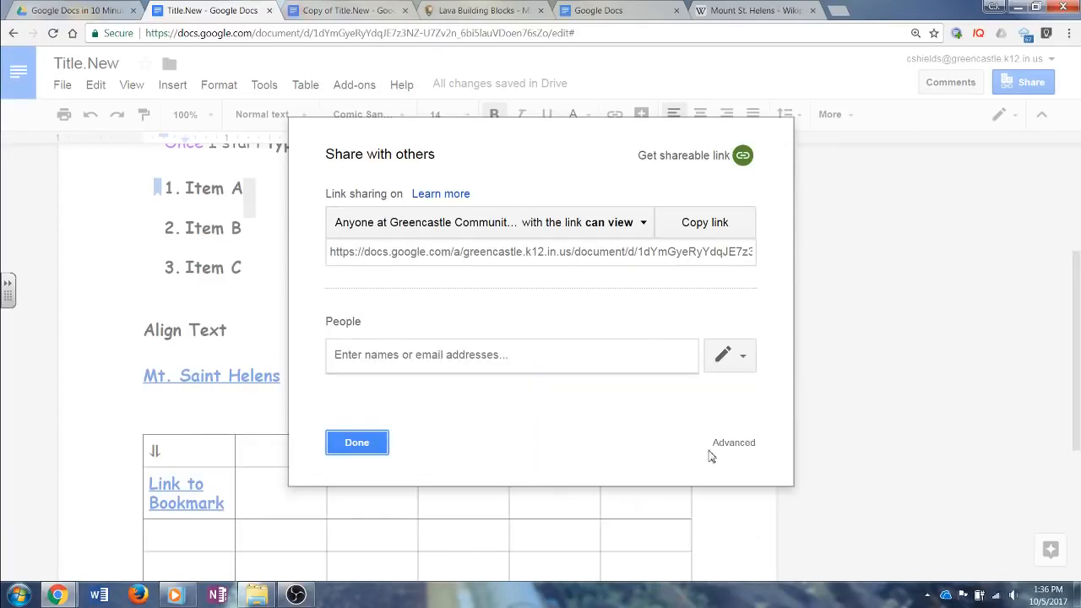
pyautogui.click(642, 224)
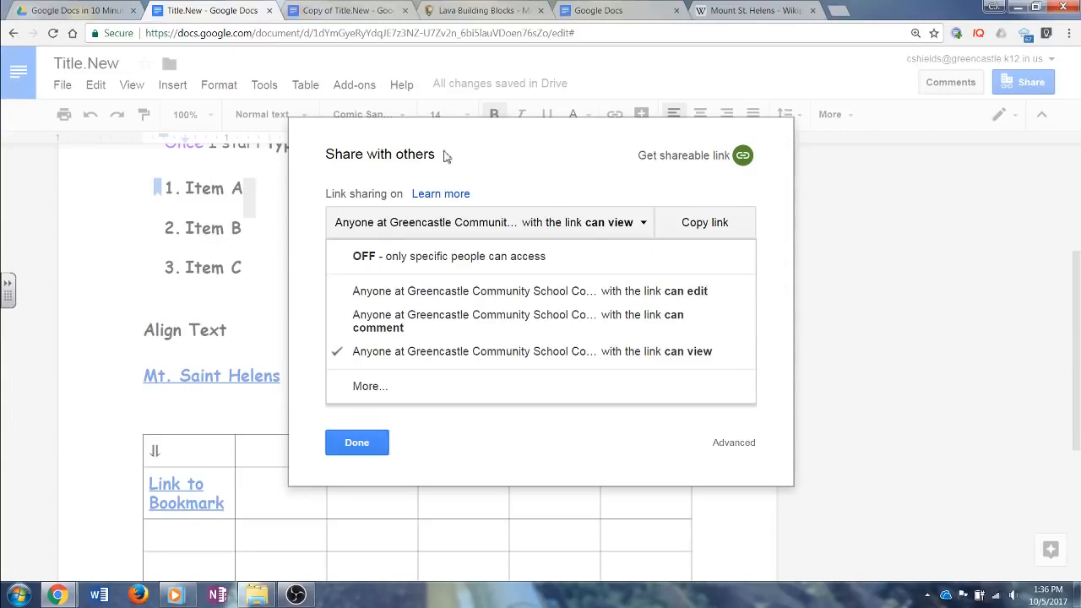
pyautogui.click(373, 444)
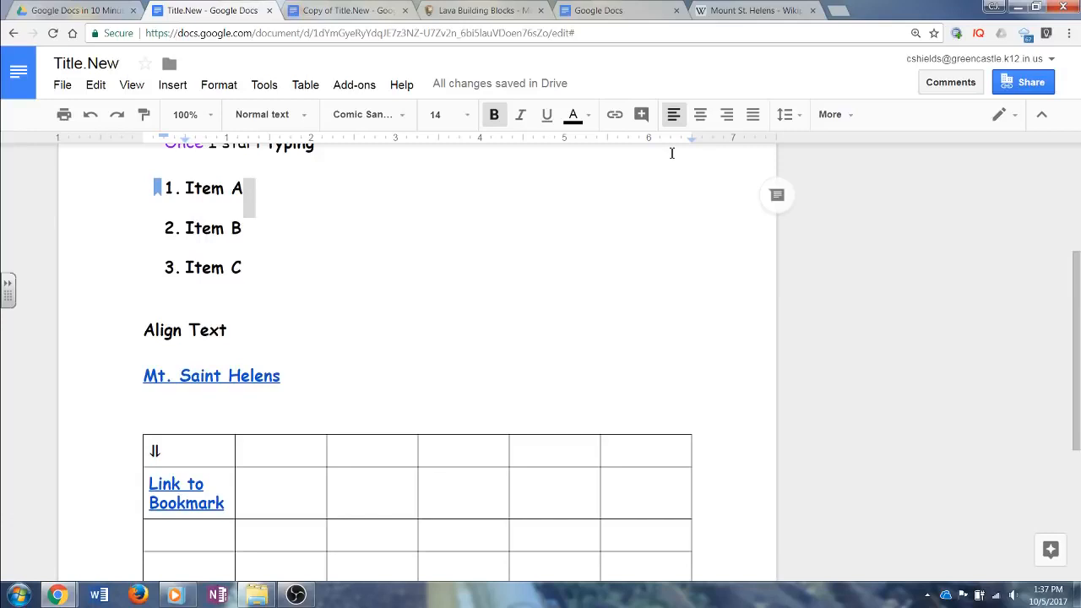
# Browse the gallery of available document add-ons, and close it without installing any.
pyautogui.click(366, 88)
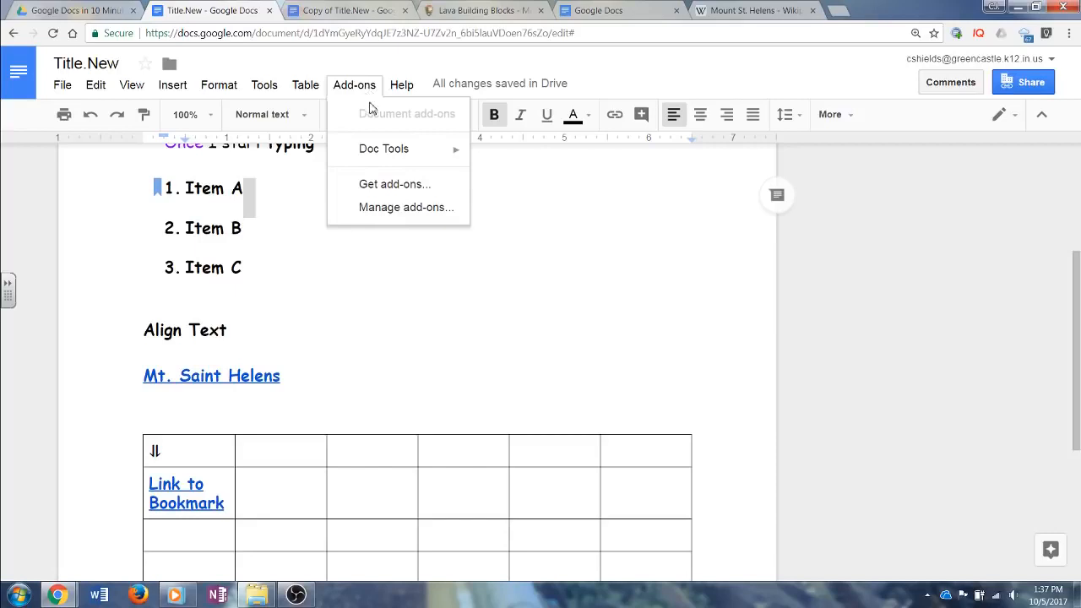
pyautogui.click(377, 186)
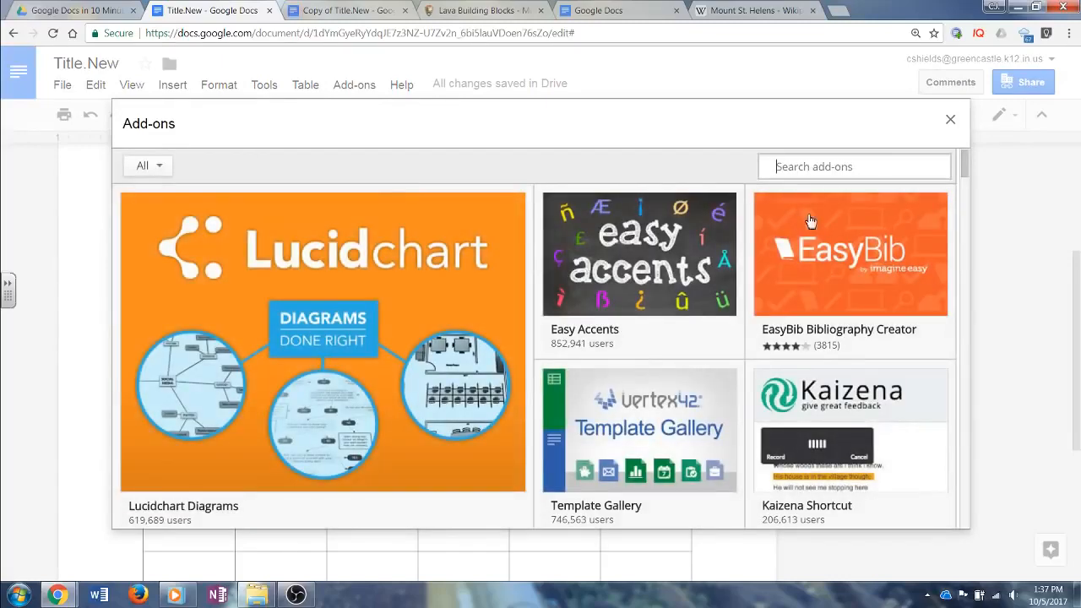
pyautogui.scroll(-3, 910, 228)
pyautogui.scroll(2, 910, 228)
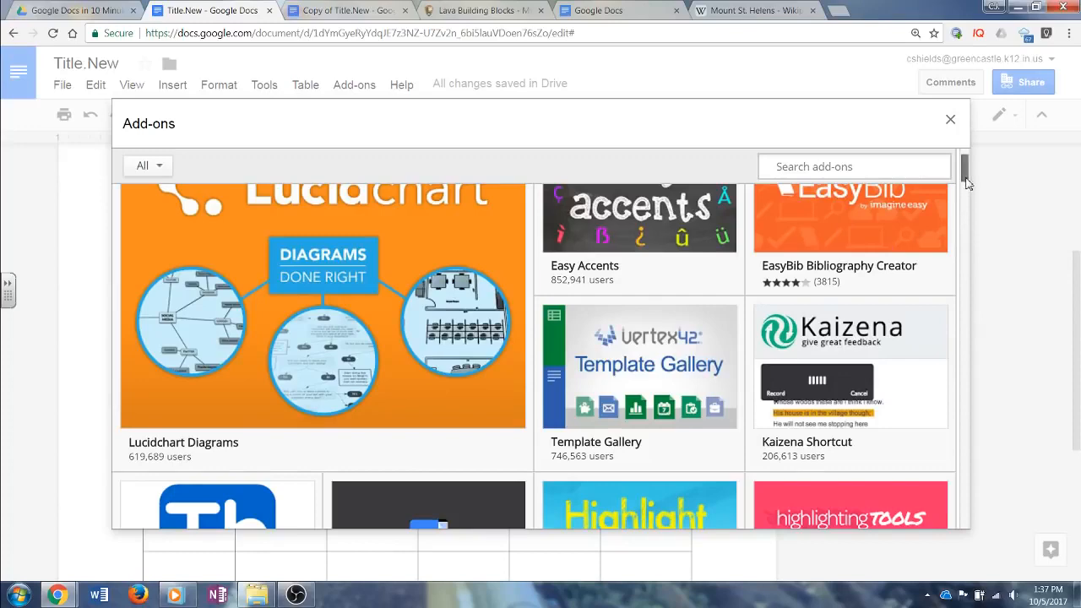
pyautogui.scroll(-5, 966, 209)
pyautogui.scroll(-5, 962, 215)
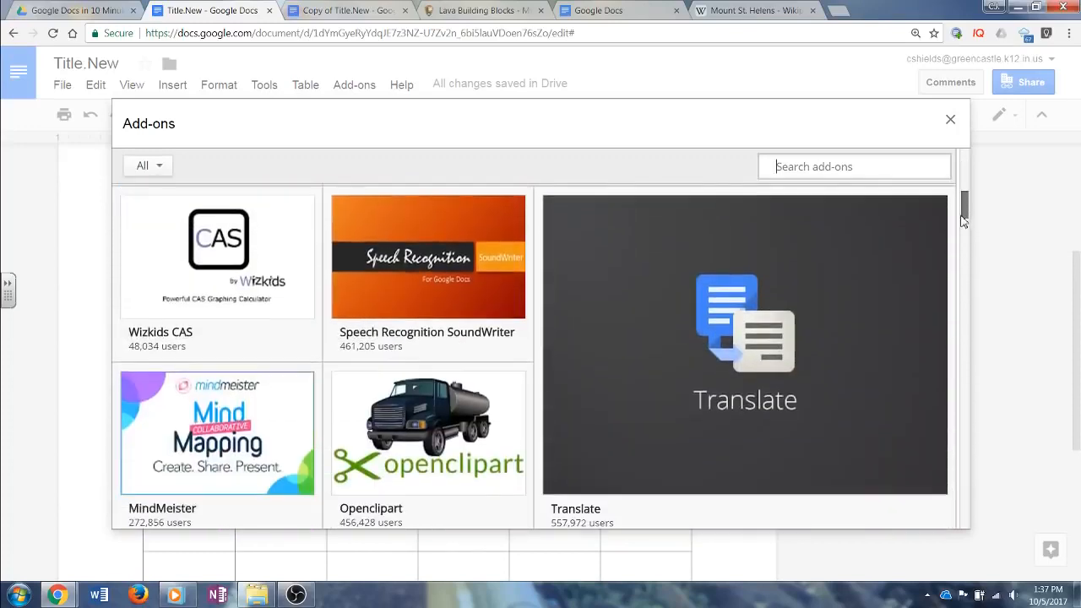
pyautogui.scroll(-3, 960, 241)
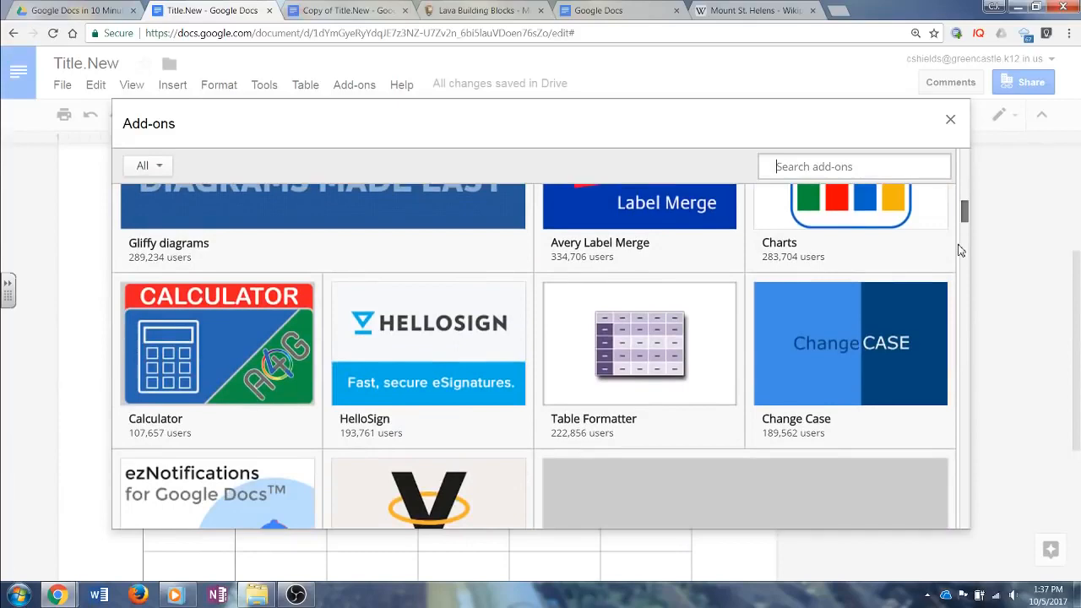
pyautogui.scroll(-3, 959, 254)
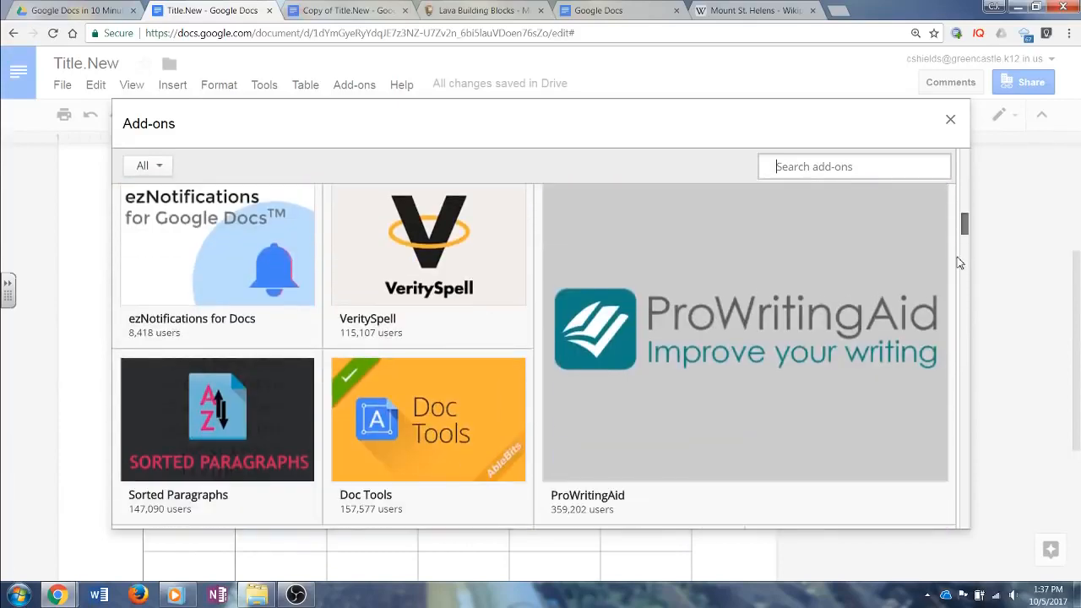
pyautogui.scroll(-3, 959, 263)
pyautogui.scroll(8, 958, 263)
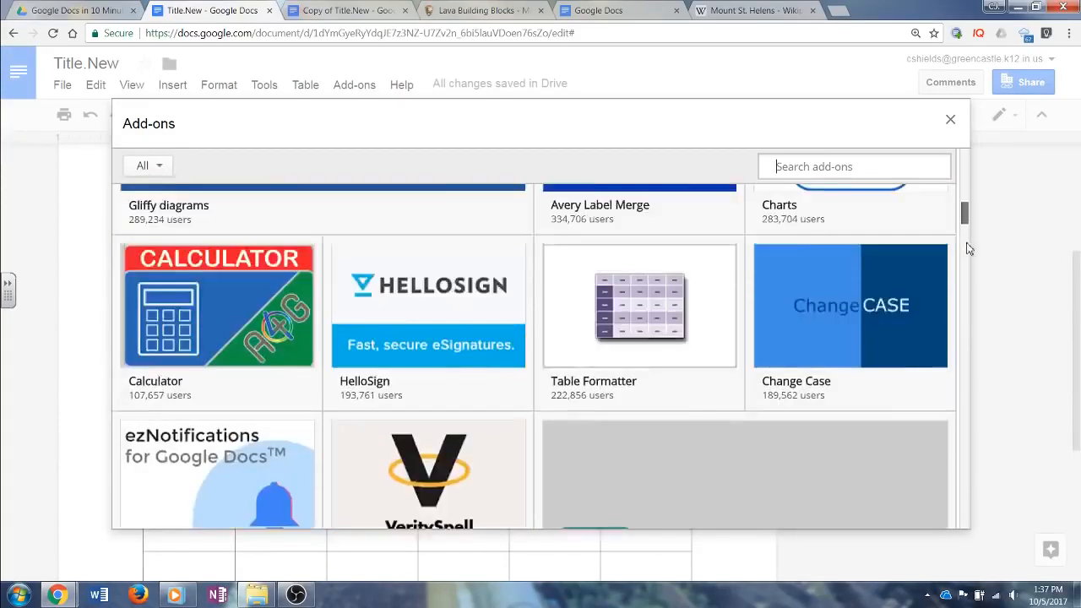
pyautogui.scroll(5, 977, 218)
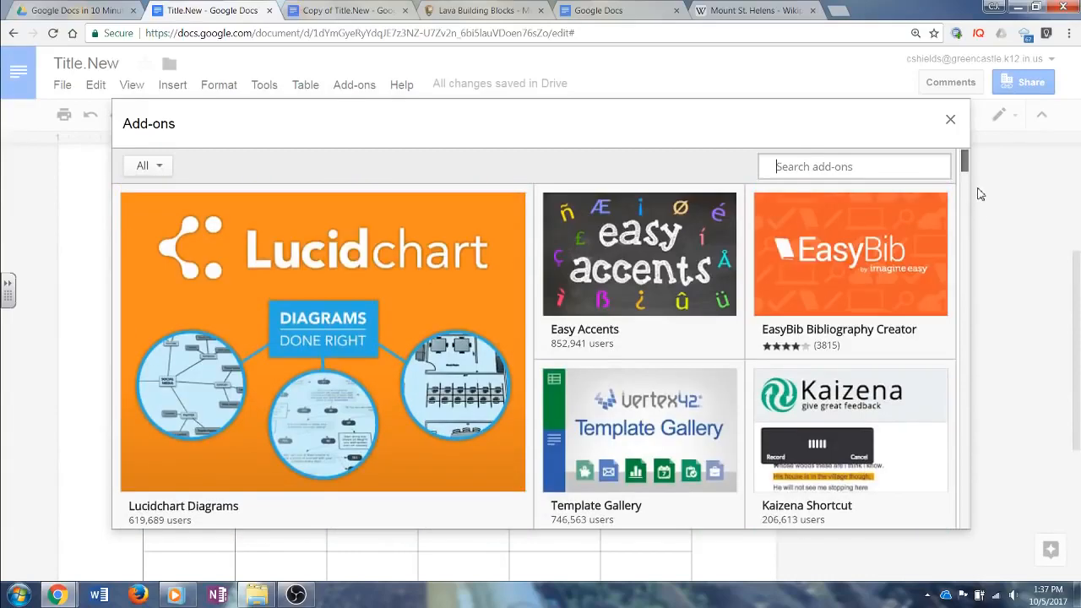
pyautogui.click(951, 120)
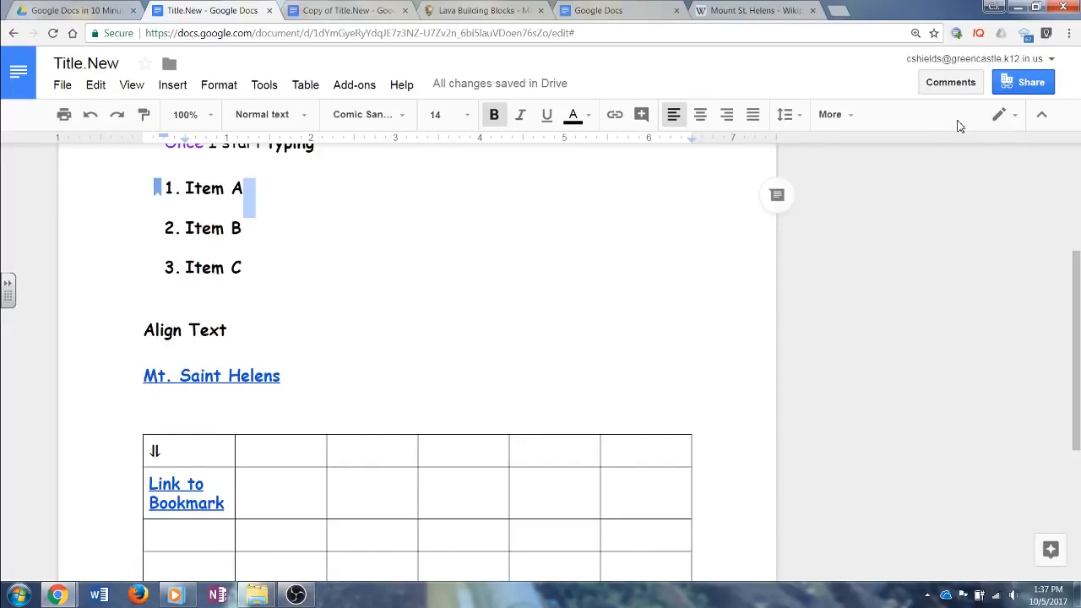